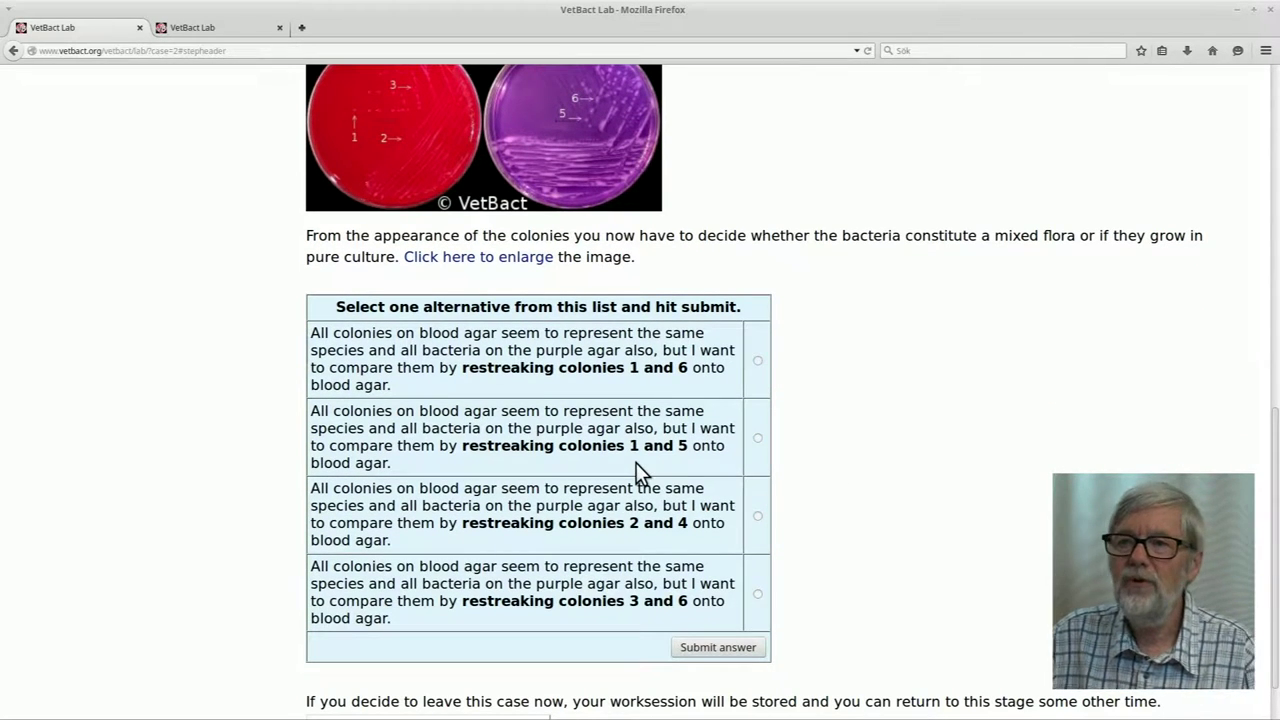
- Submit the answer to compare the bacteria by restreaking colonies 1 and 5 onto blood agar, and have the lab work done
click(757, 438)
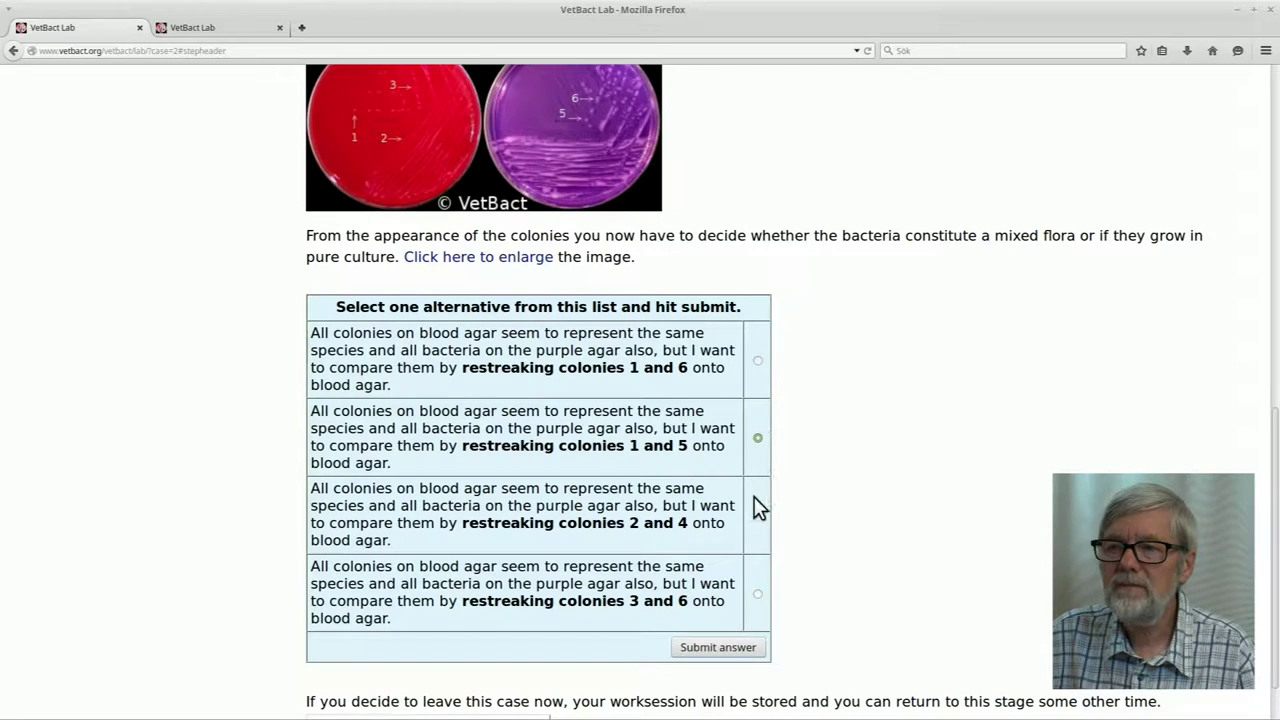
click(733, 652)
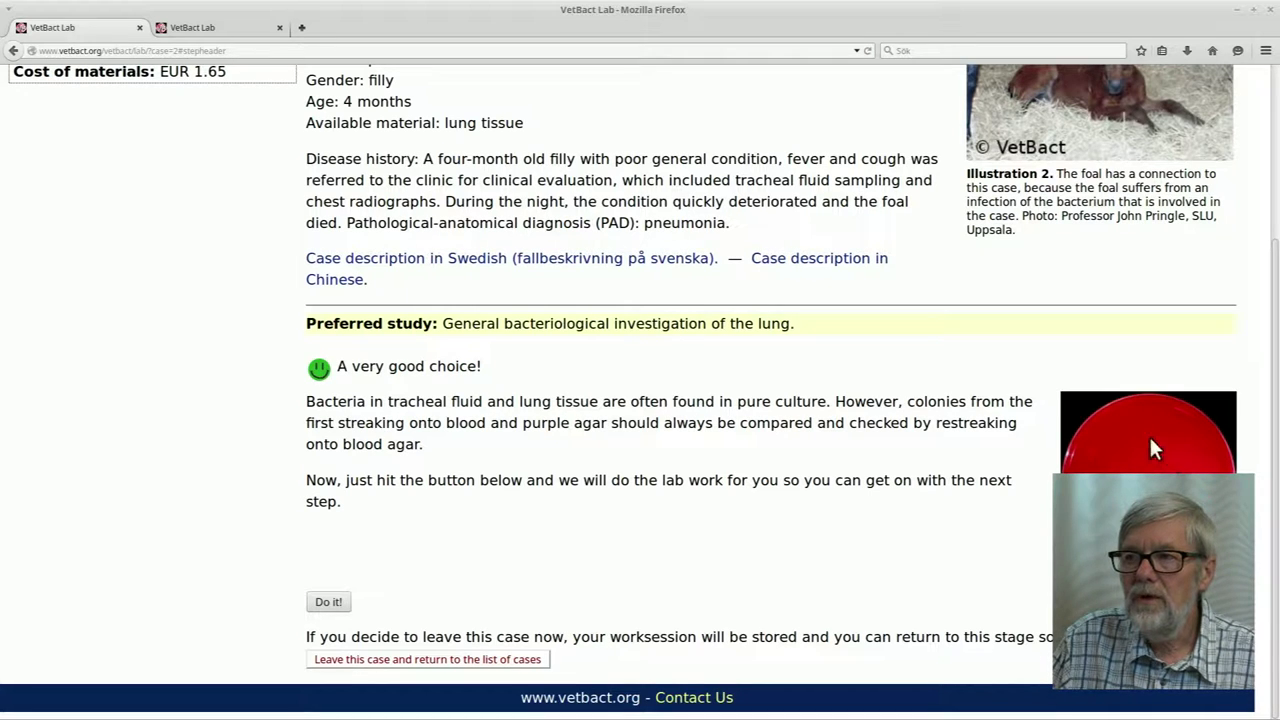
click(329, 603)
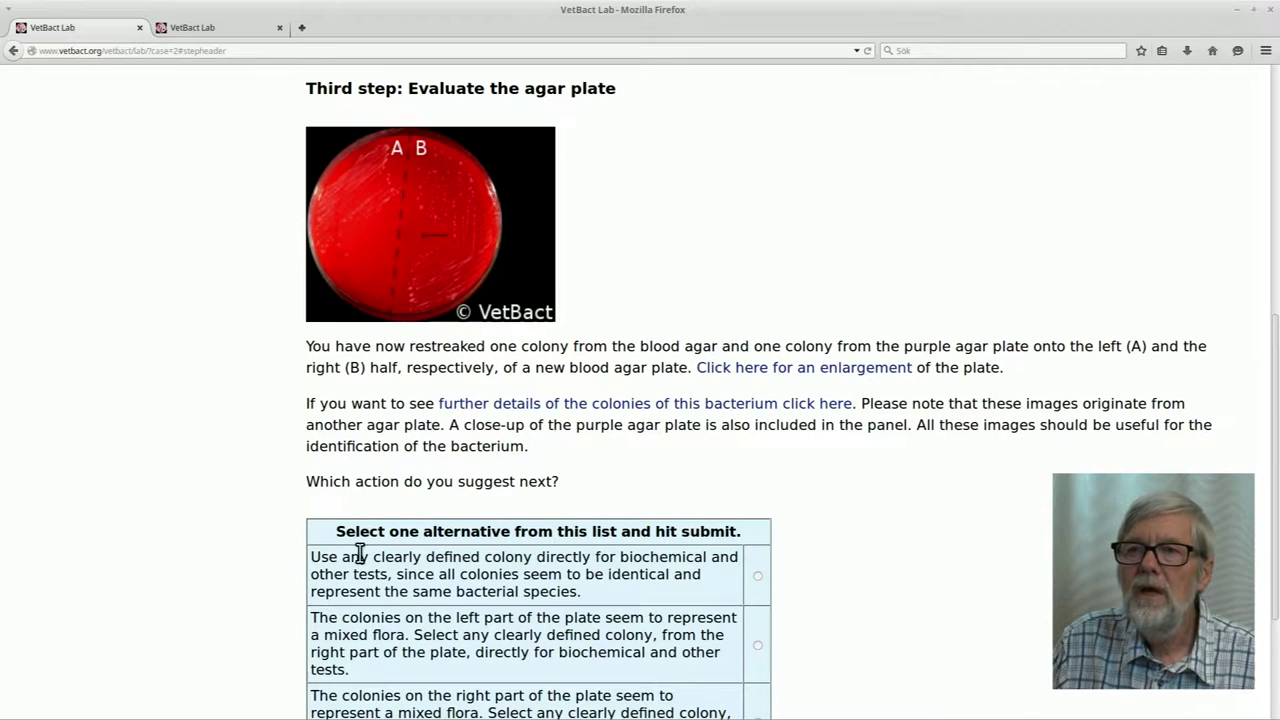
- View the enlarged image of the restreaked blood agar plate with halves A and B, and close it
click(432, 193)
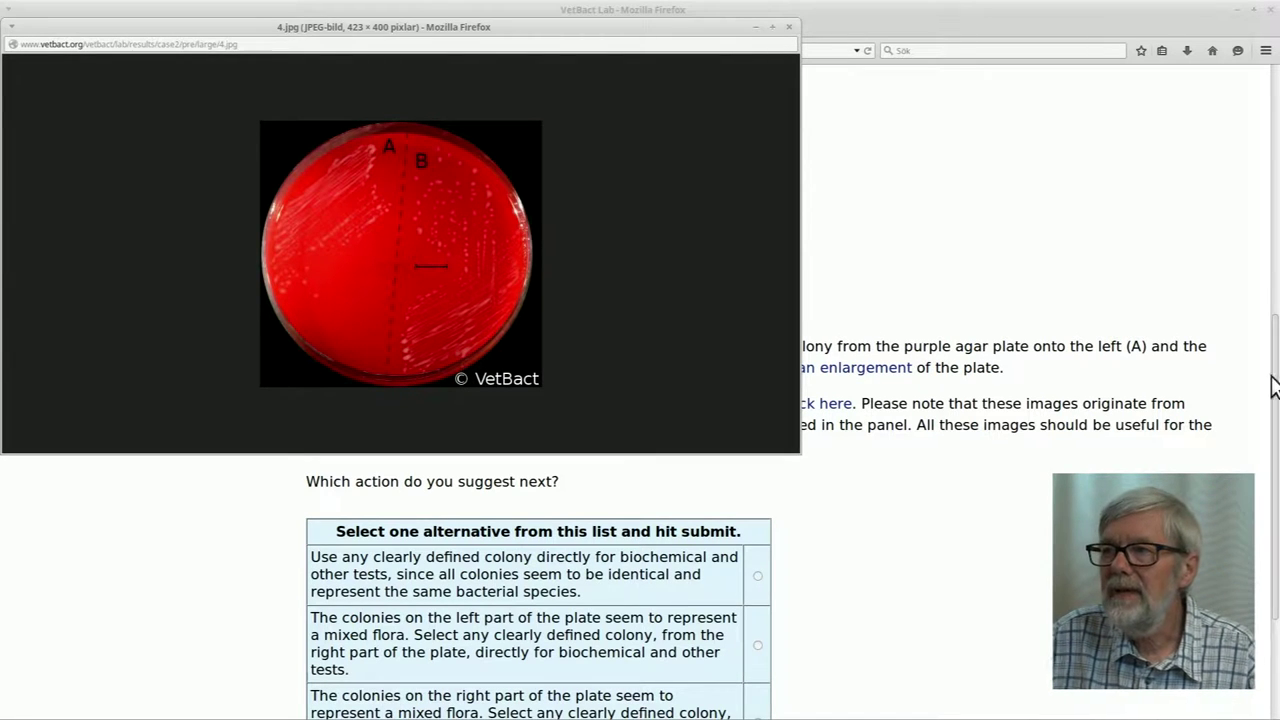
scroll(1040, 400, down, 3)
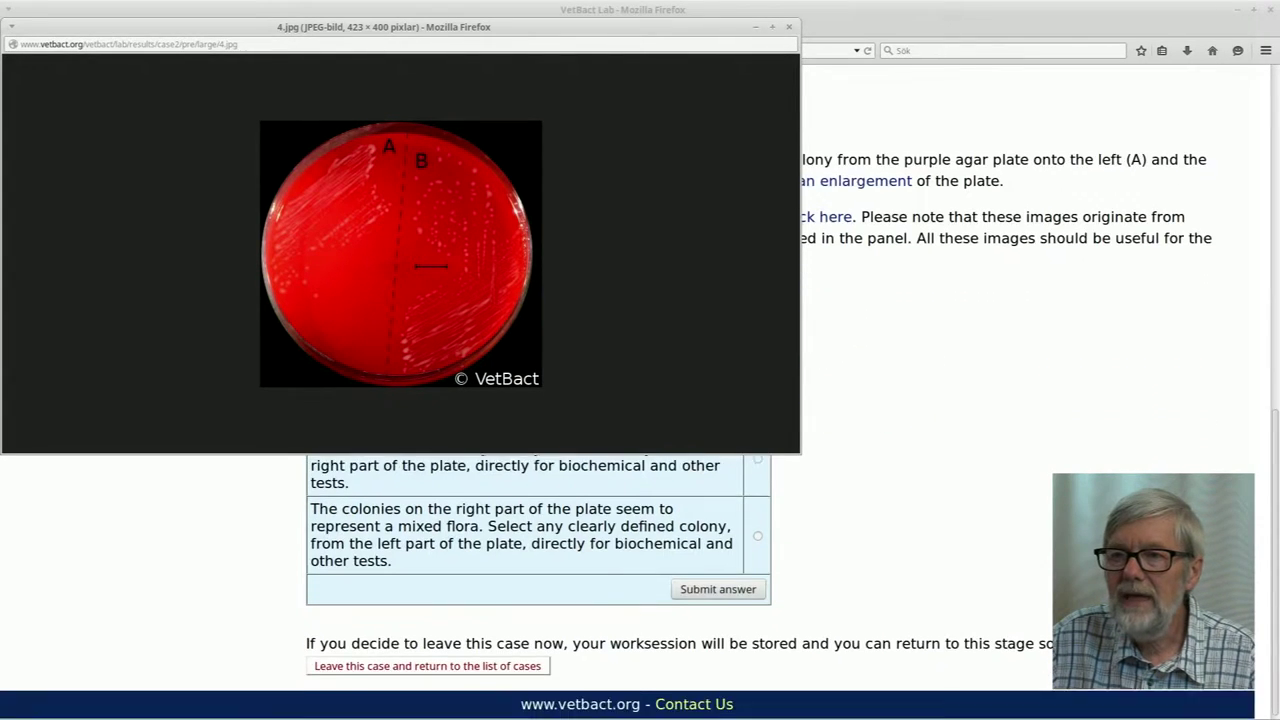
click(790, 30)
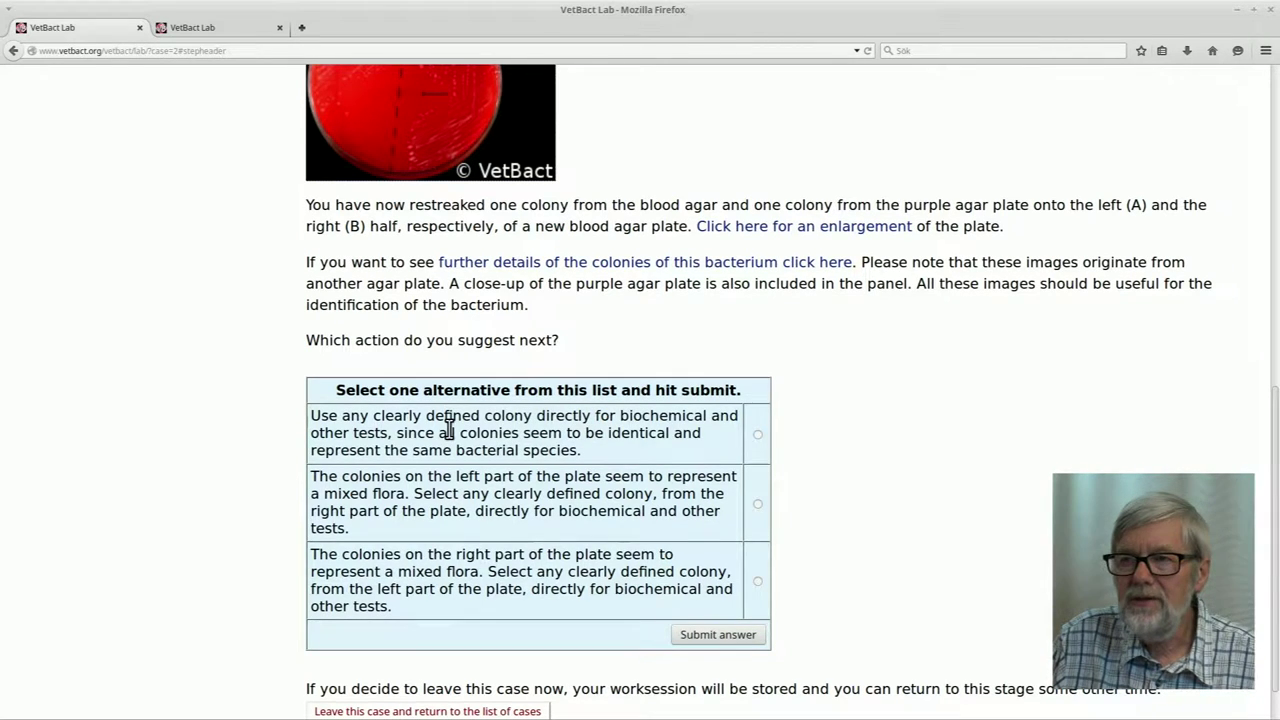
- Submit the answer to use any clearly defined colony directly for biochemical and other tests, and make the toolbox available
click(758, 435)
click(719, 635)
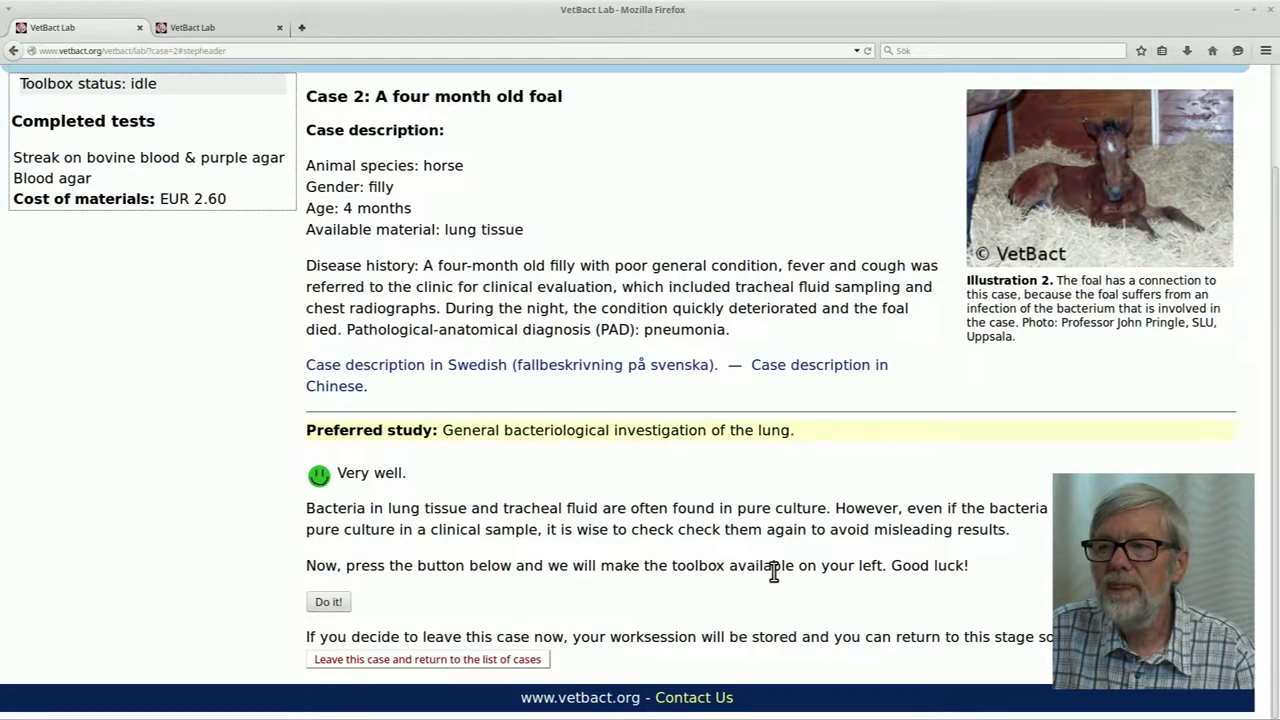
click(330, 604)
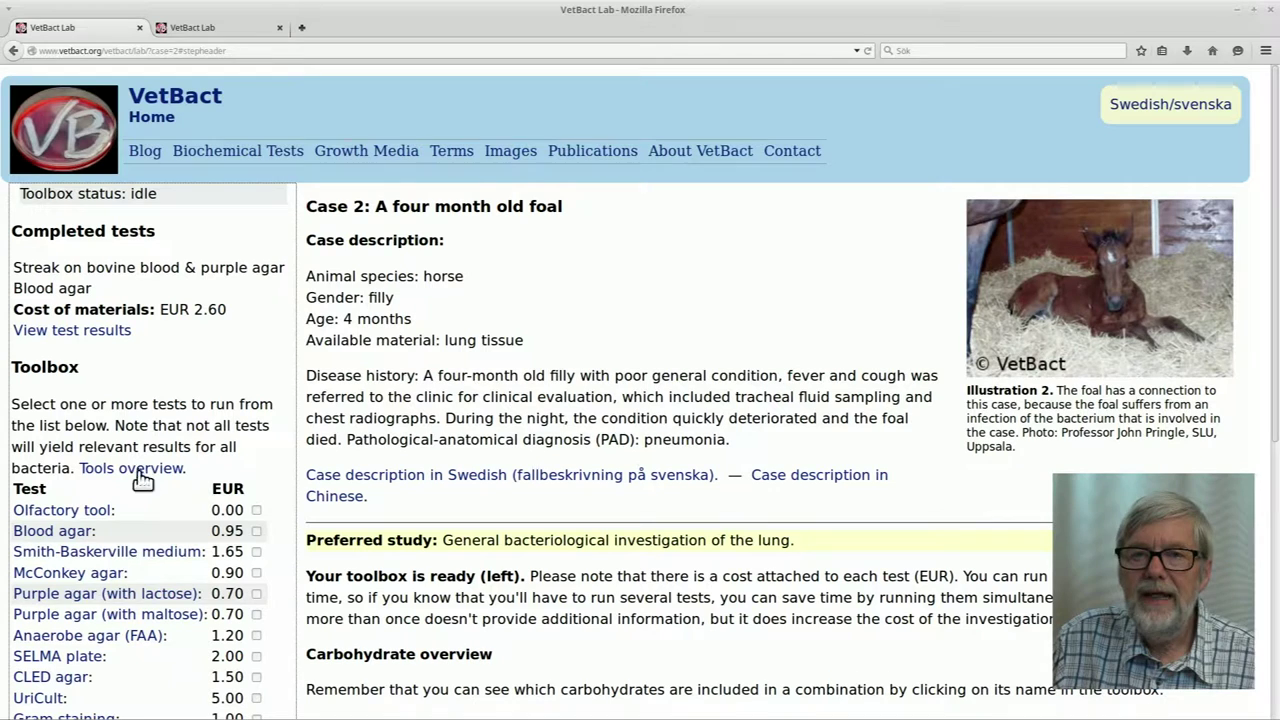
- Read the toolbox descriptions of the Smith-Baskerville medium and the Olfactory tool, closing the latter's description window
click(55, 531)
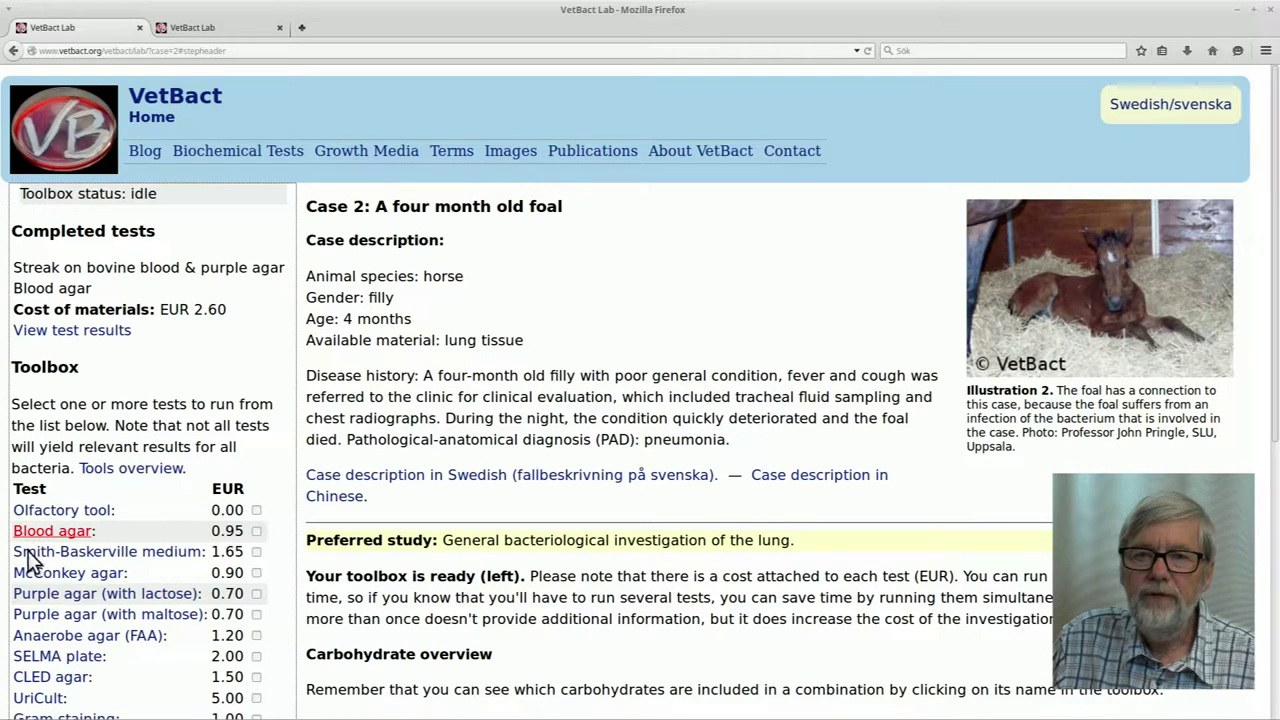
mouse_move(88, 615)
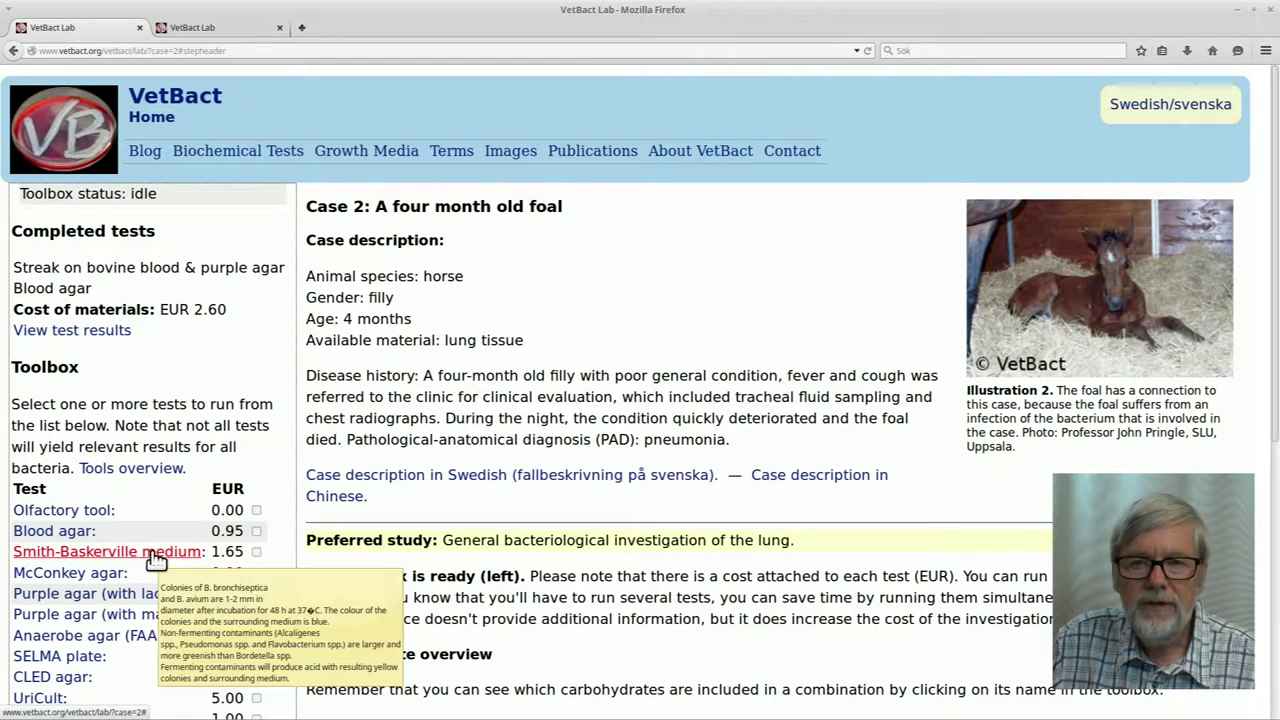
click(67, 510)
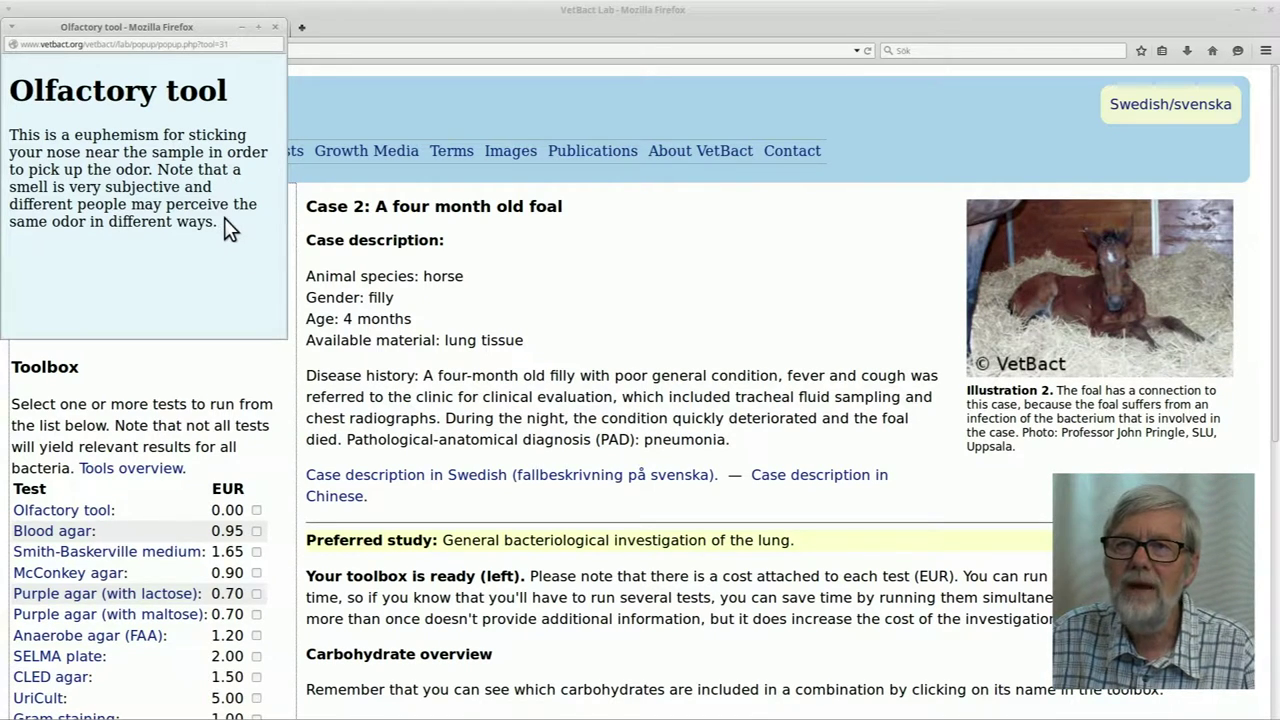
click(275, 27)
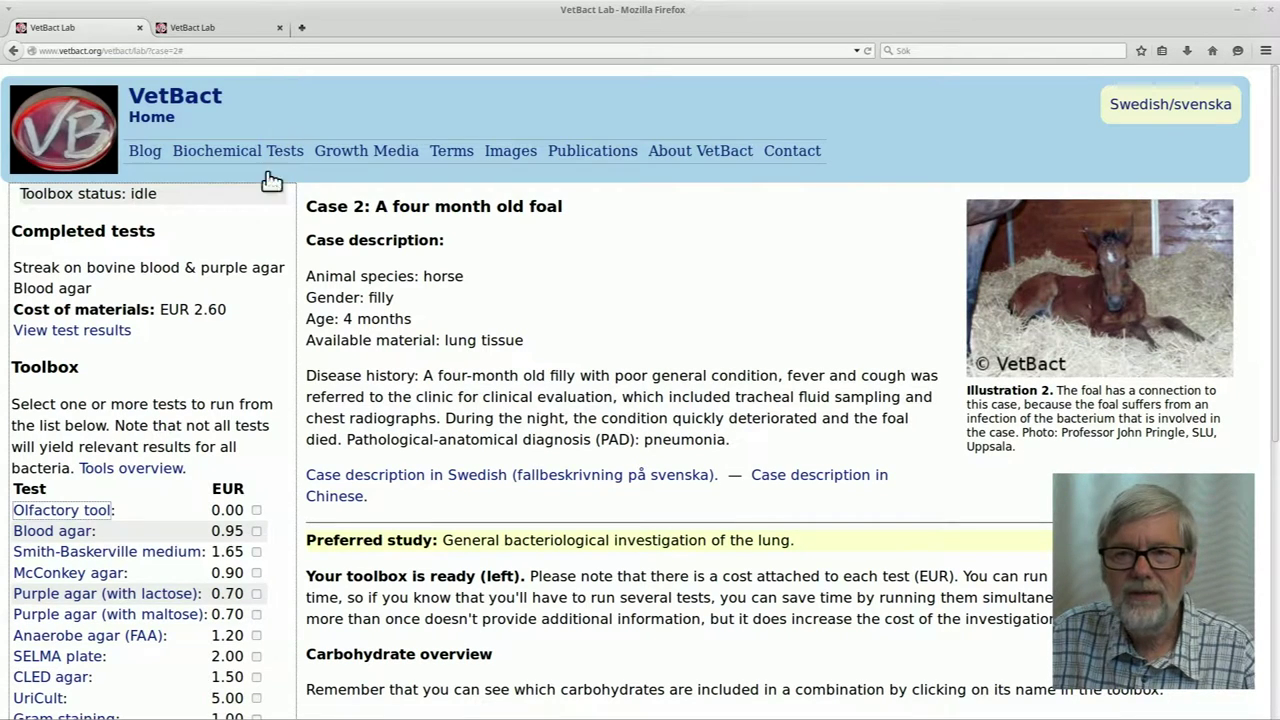
- Run the Olfactory tool, Gram staining, Catalase test and Oxidase test together from the toolbox
click(256, 510)
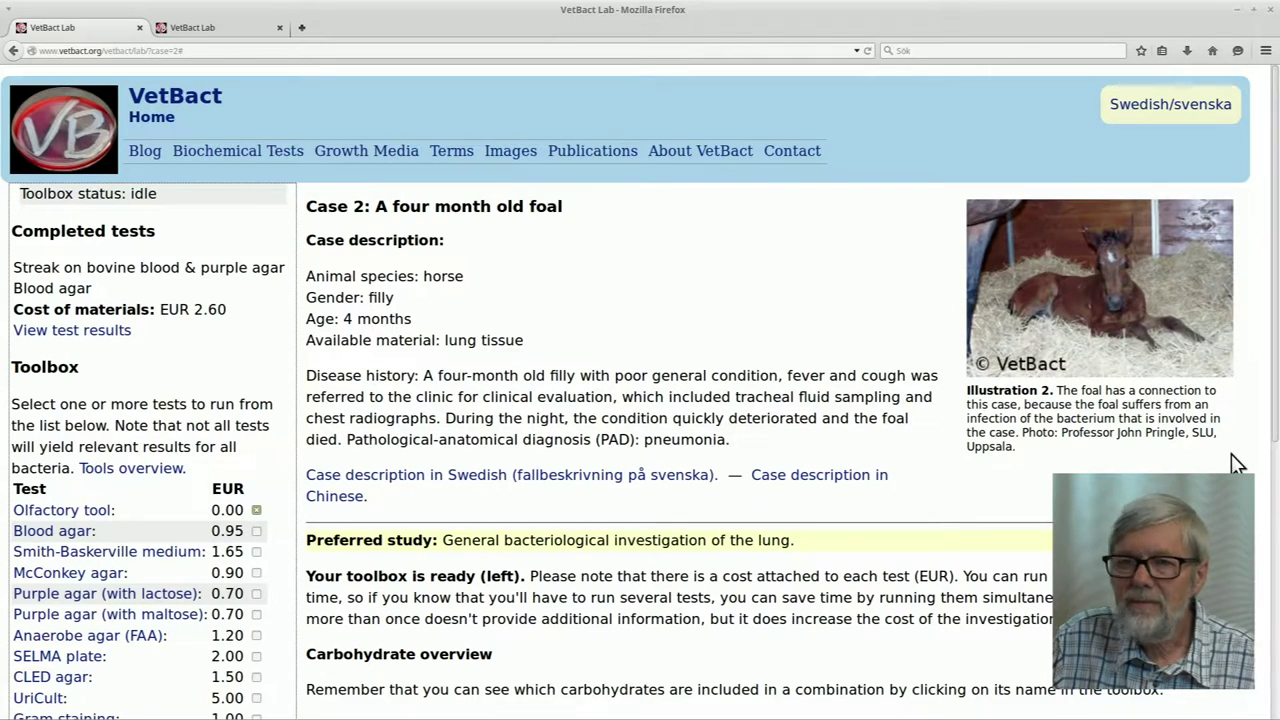
scroll(1231, 454, down, 5)
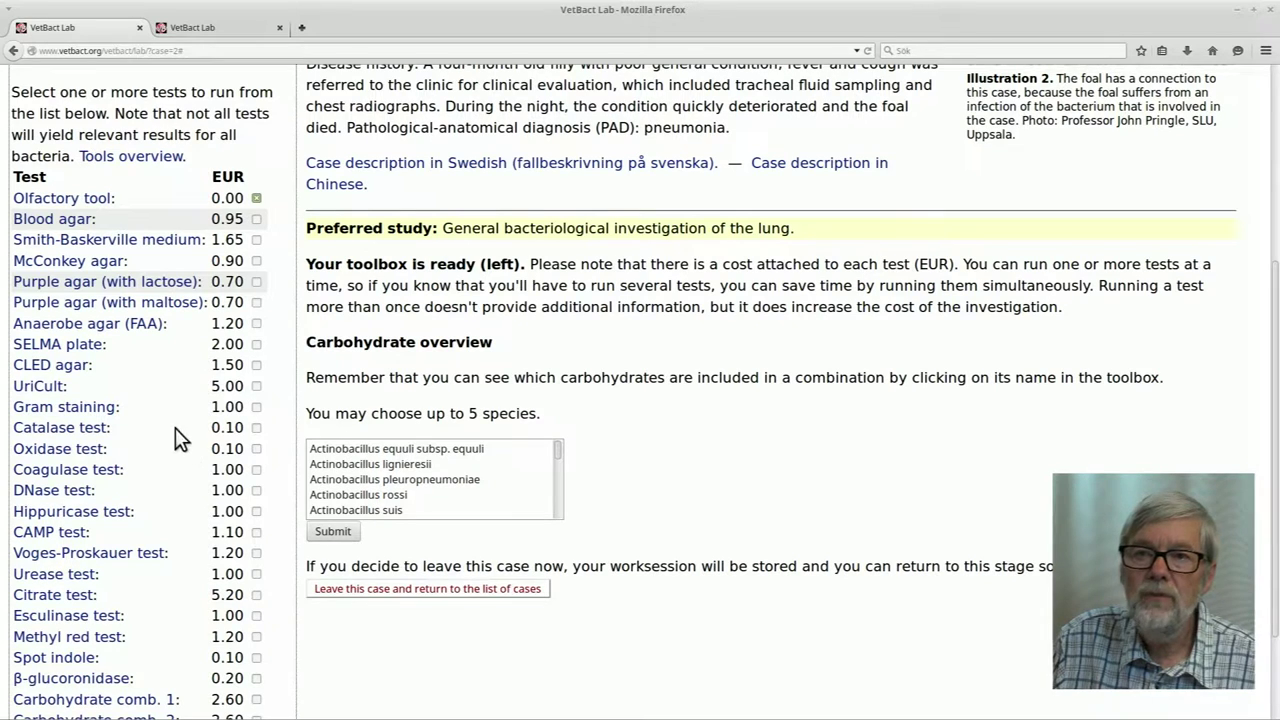
click(256, 427)
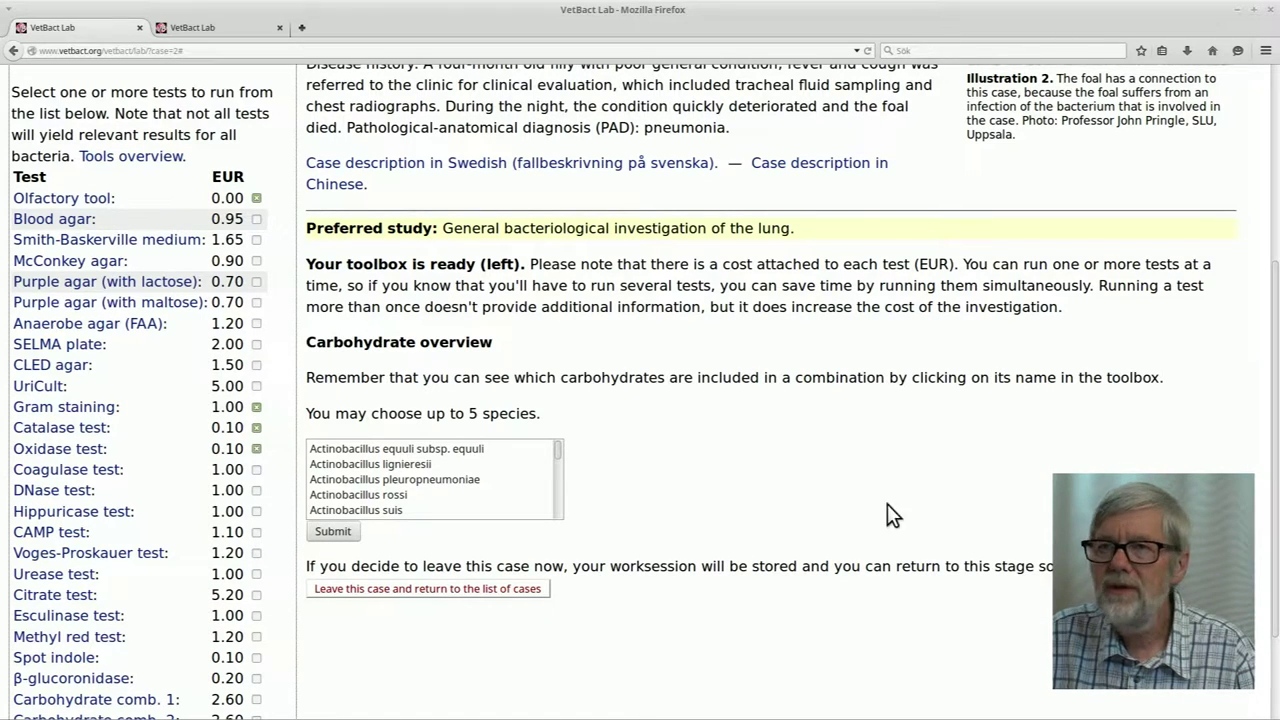
drag(1276, 470, 1273, 537)
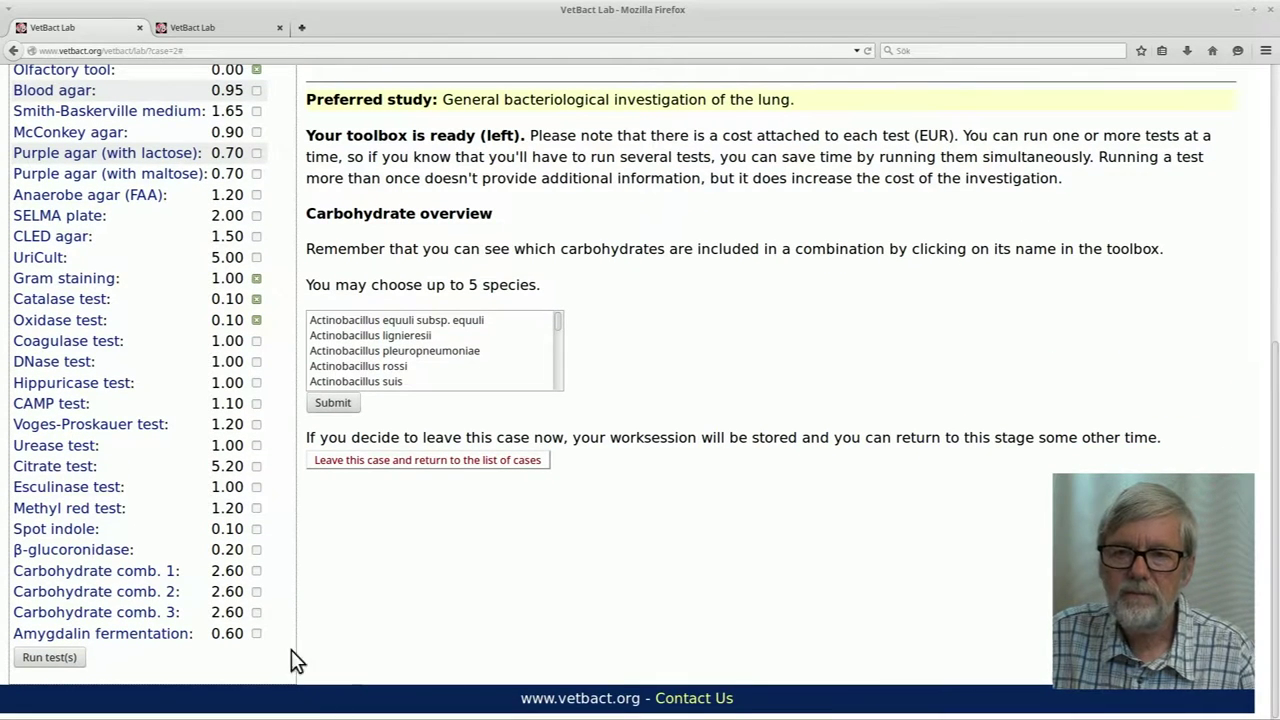
click(40, 660)
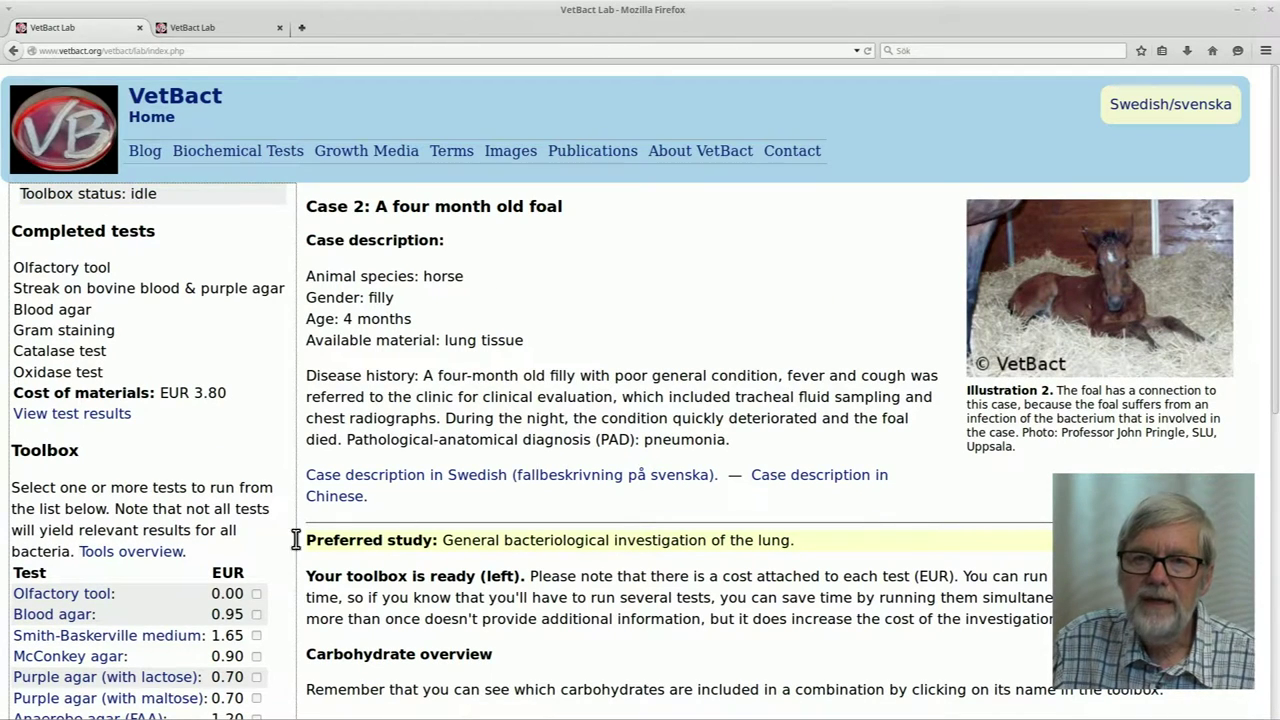
- Review the test results for smell, streaking on bovine blood and purple agar, blood agar, Gram staining, catalase and oxidase
click(100, 425)
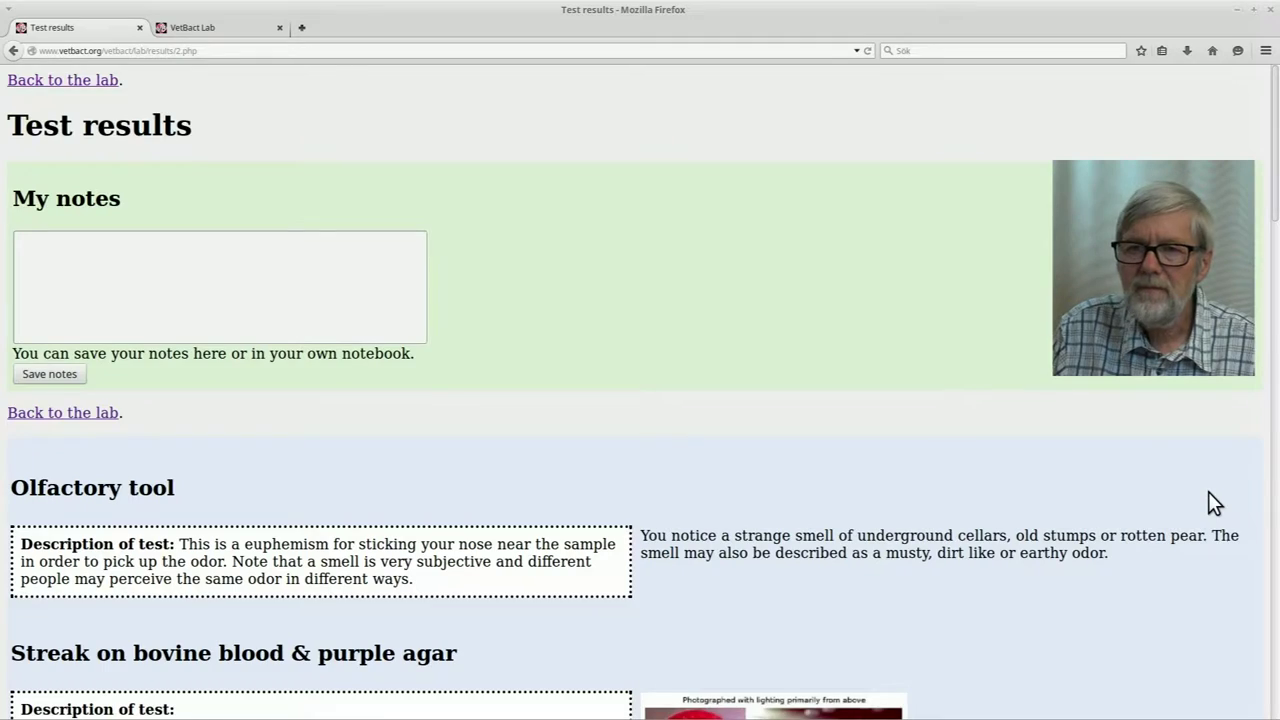
scroll(1208, 491, down, 2)
scroll(1208, 492, down, 7)
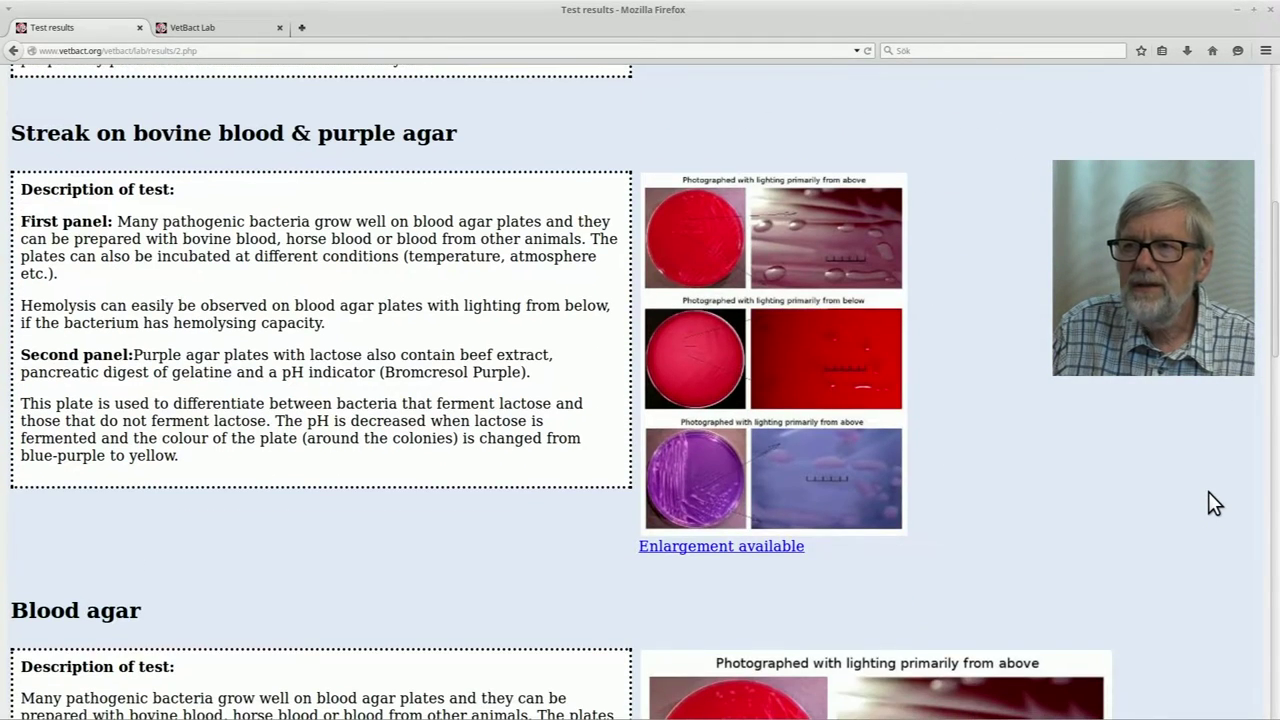
scroll(1154, 400, down, 4)
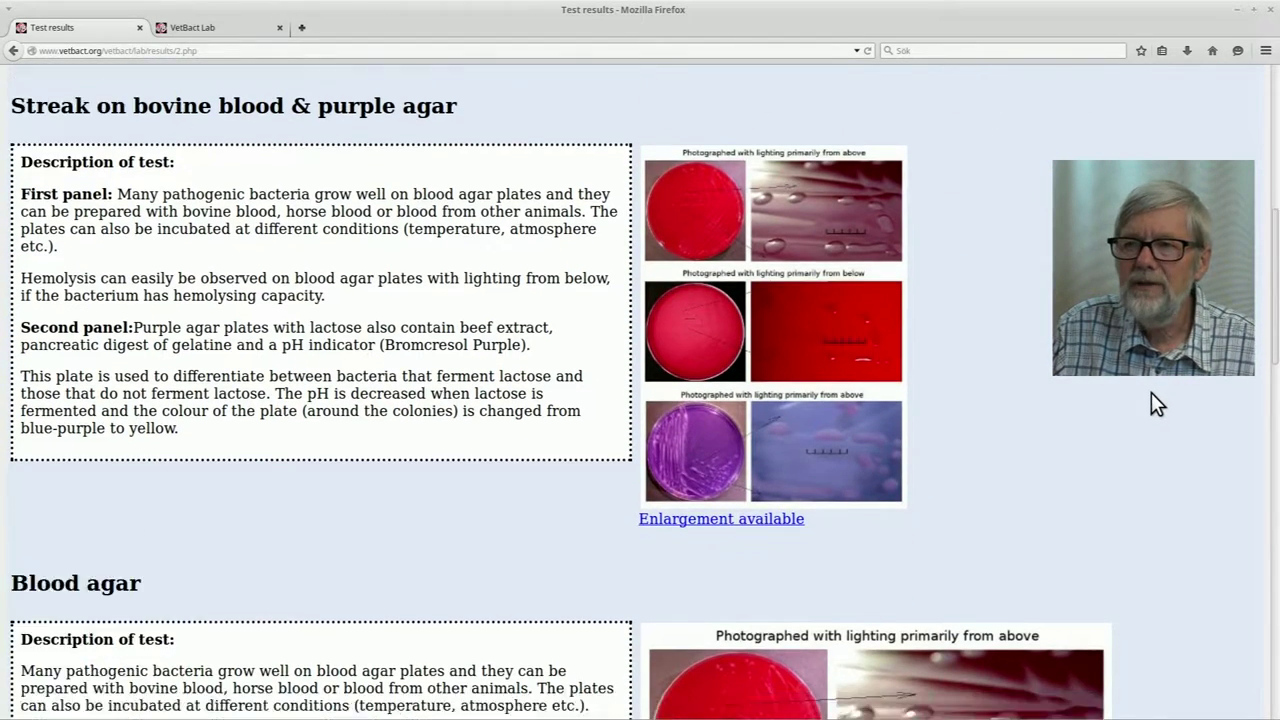
scroll(1151, 394, down, 10)
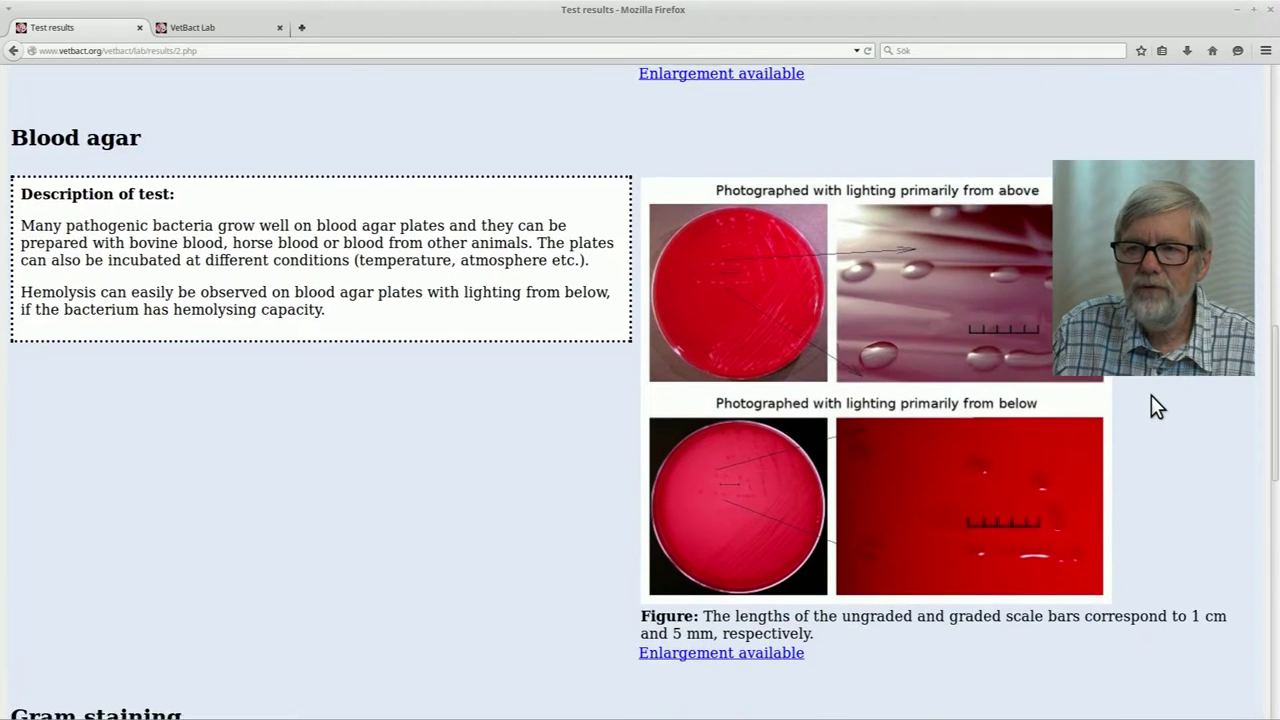
scroll(1151, 400, down, 3)
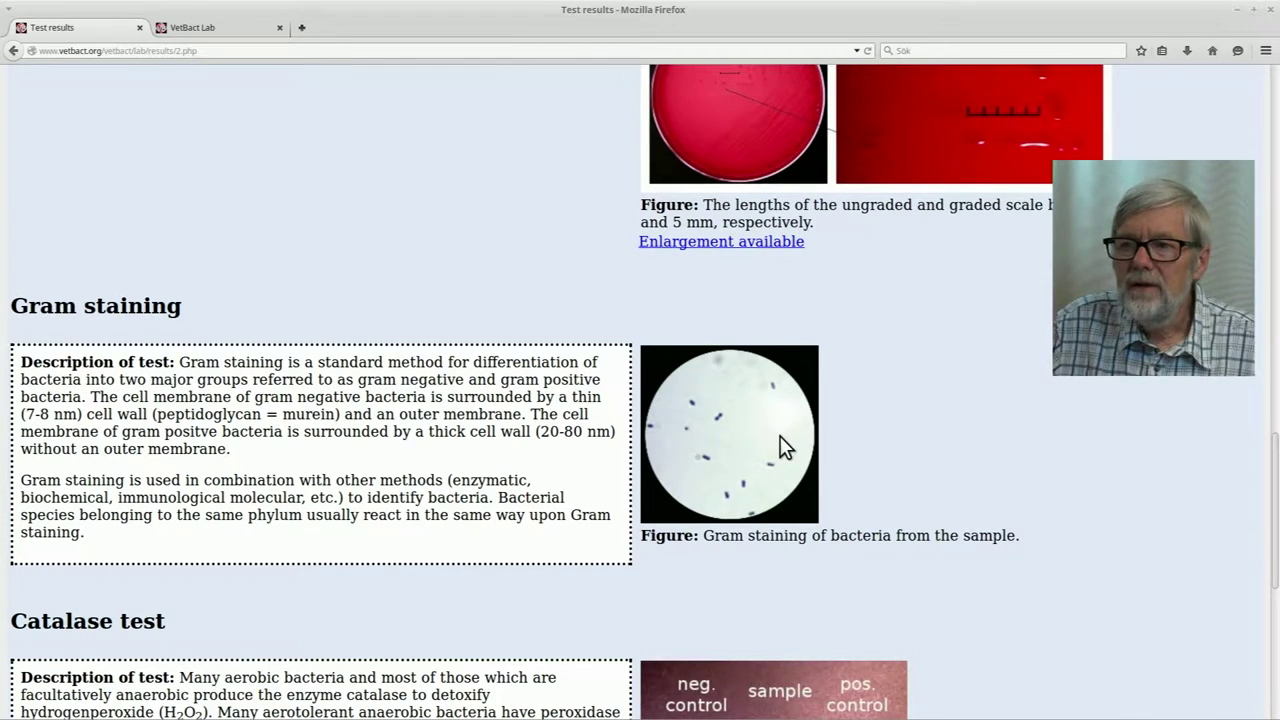
scroll(1245, 458, down, 5)
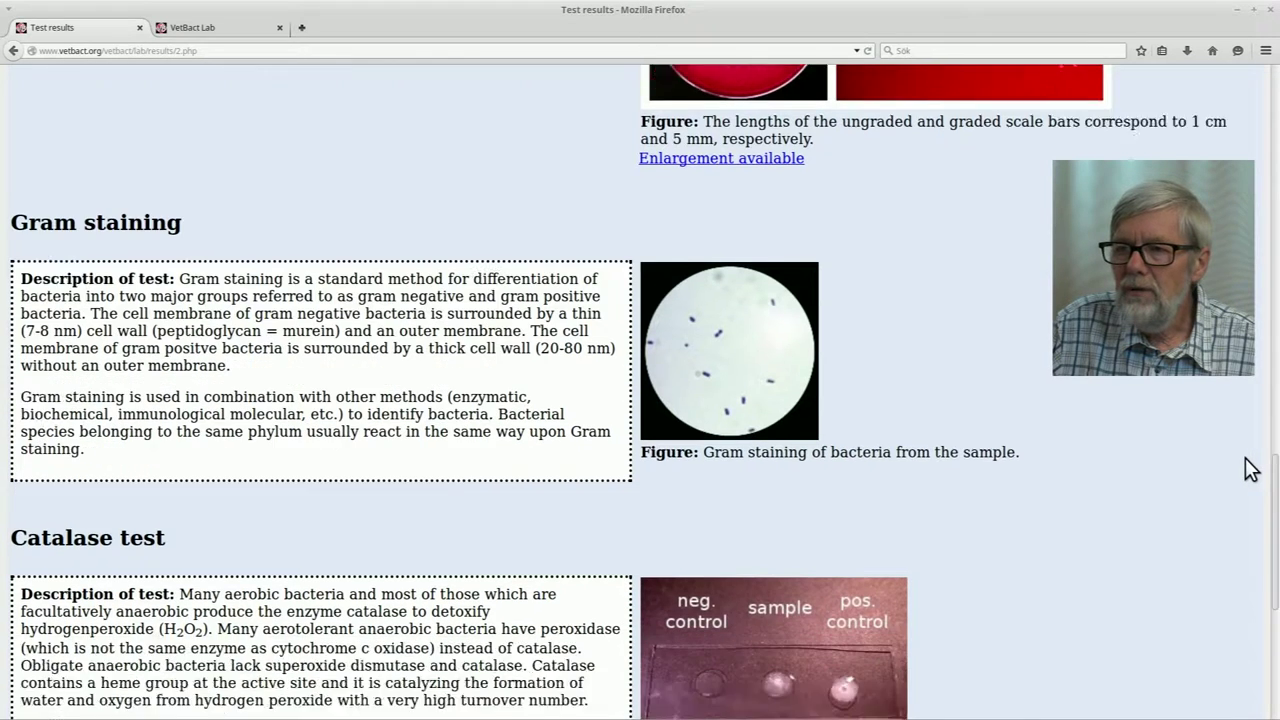
scroll(1155, 465, down, 1)
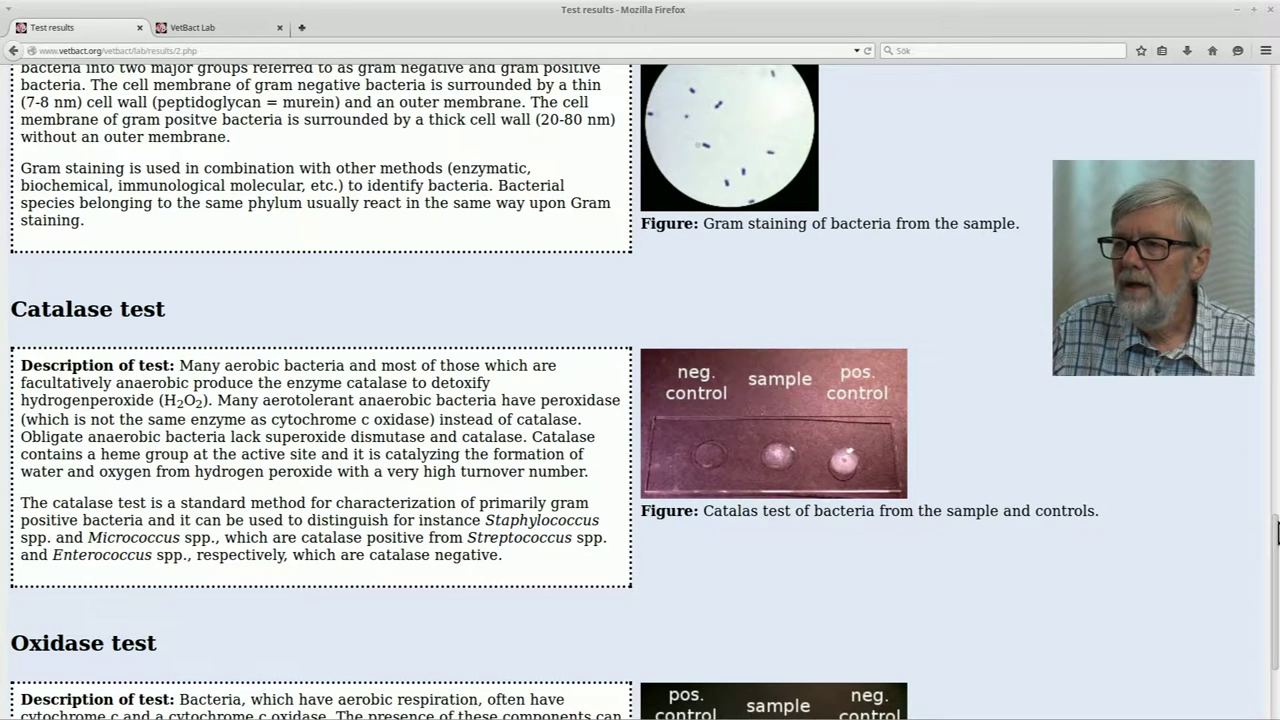
scroll(1167, 525, down, 3)
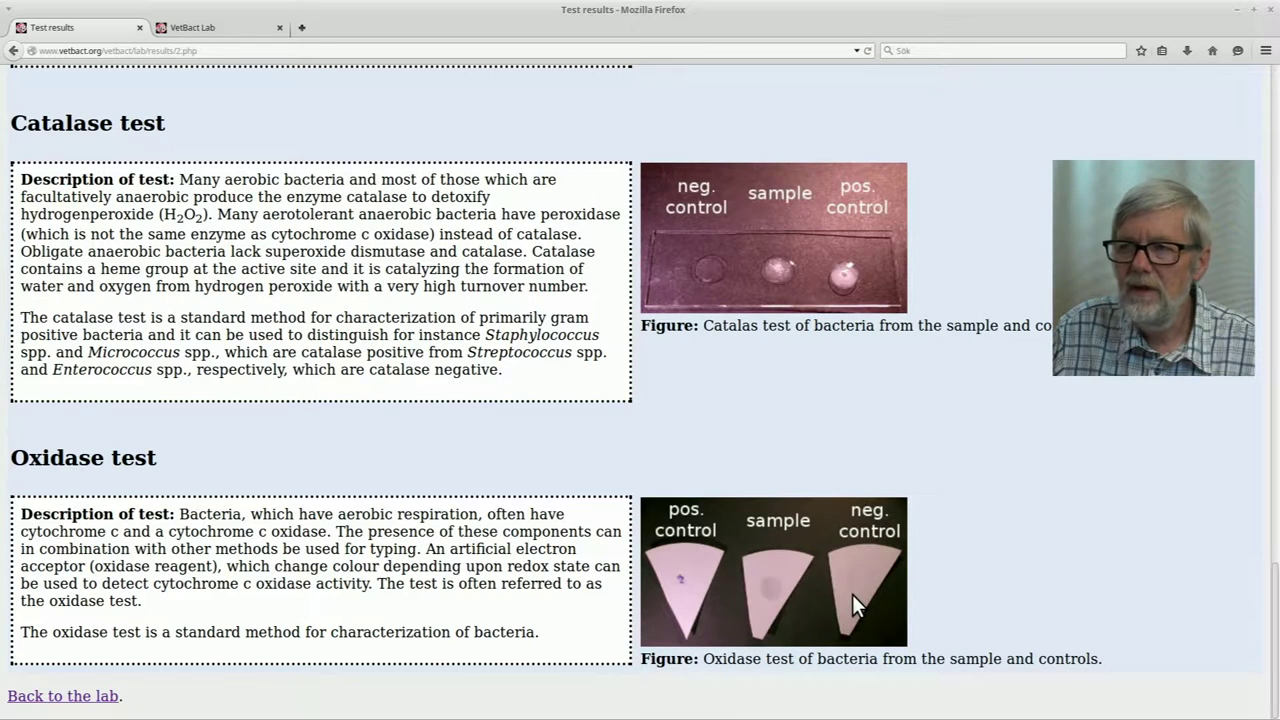
- Save the notes "G+ coccoid rods", "cat+", "ox-" and "characteristic smell" on separate lines, and return to the lab
mouse_move(1274, 600)
mouse_down()
mouse_move(1160, 252)
mouse_move(1099, 118)
mouse_up()
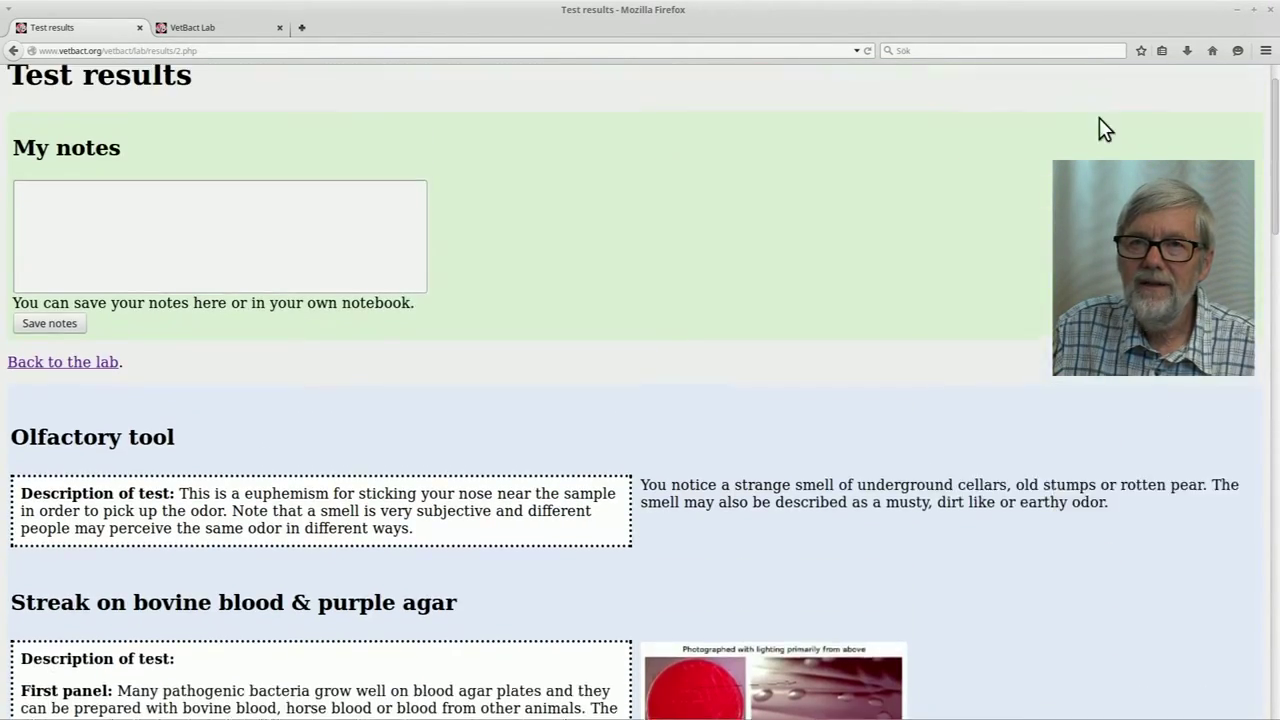
click(40, 247)
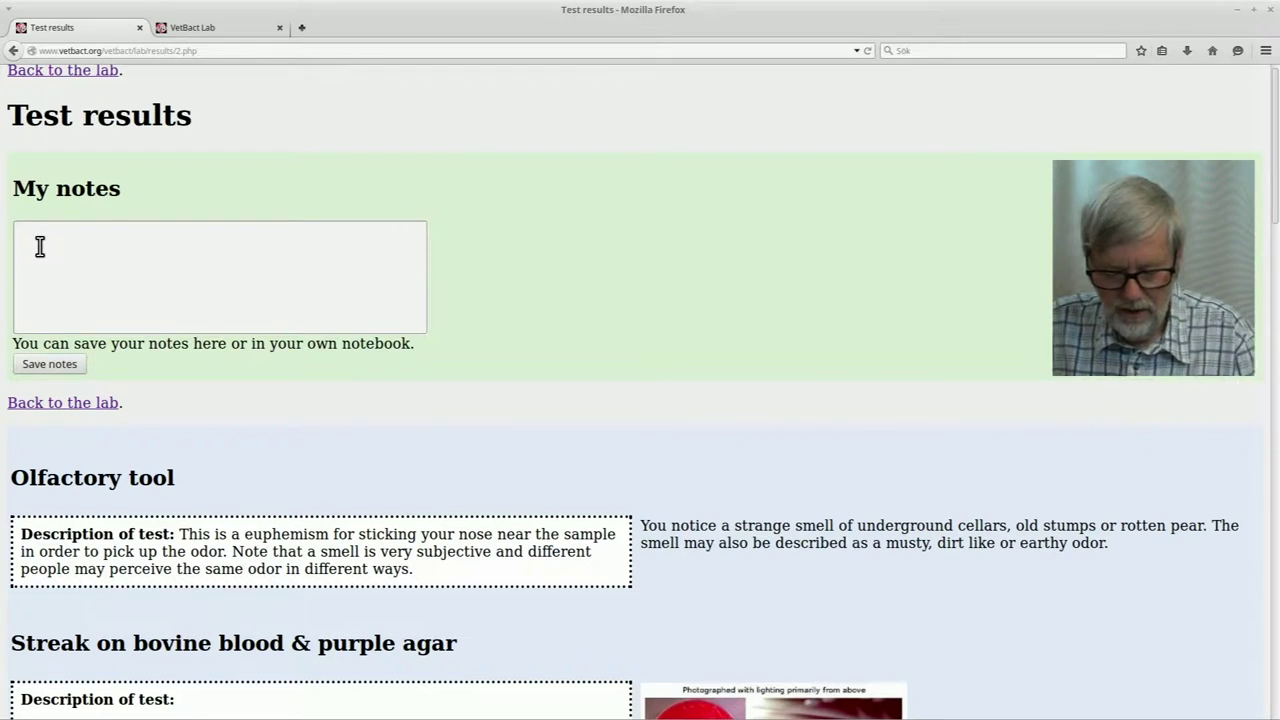
text(G)
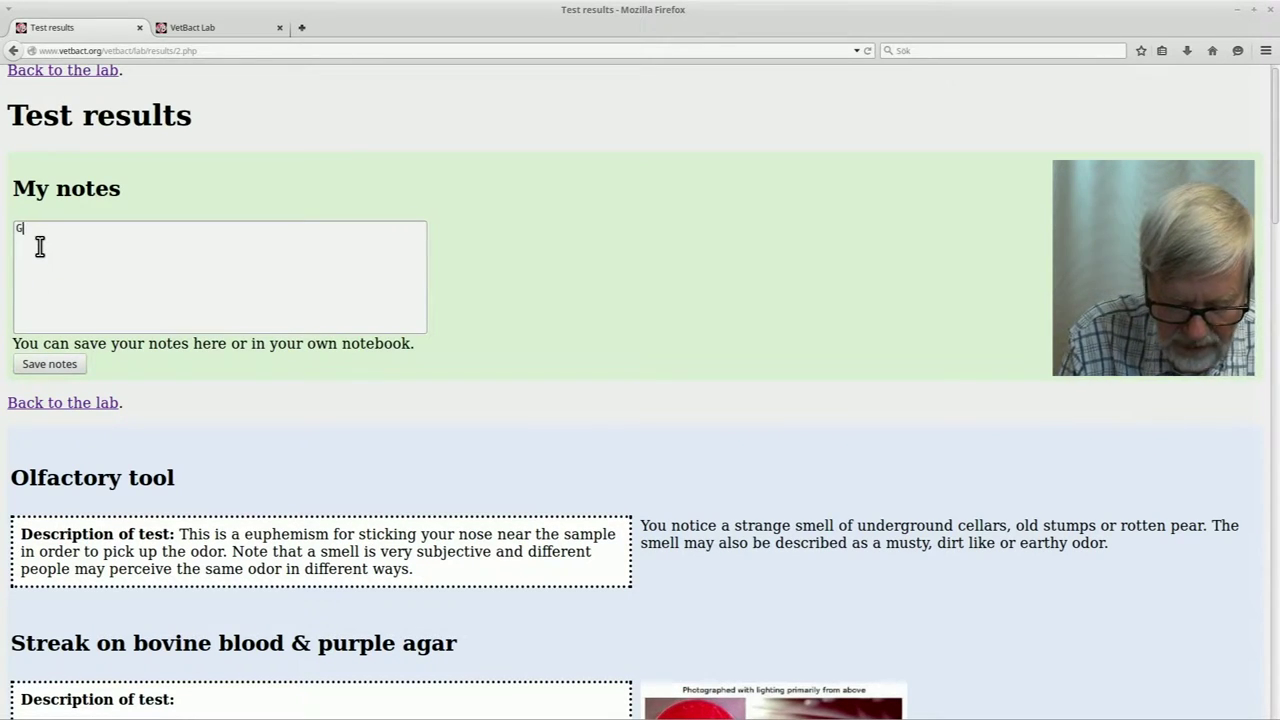
text(+)
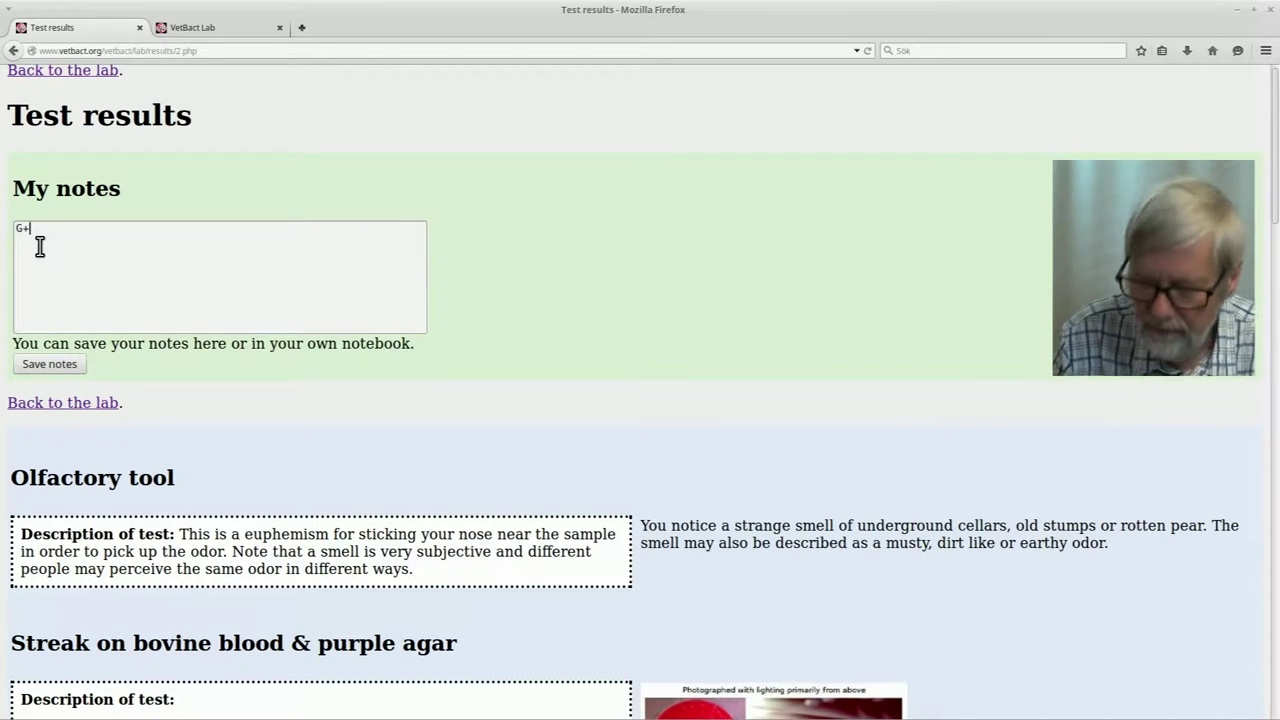
text( cocc)
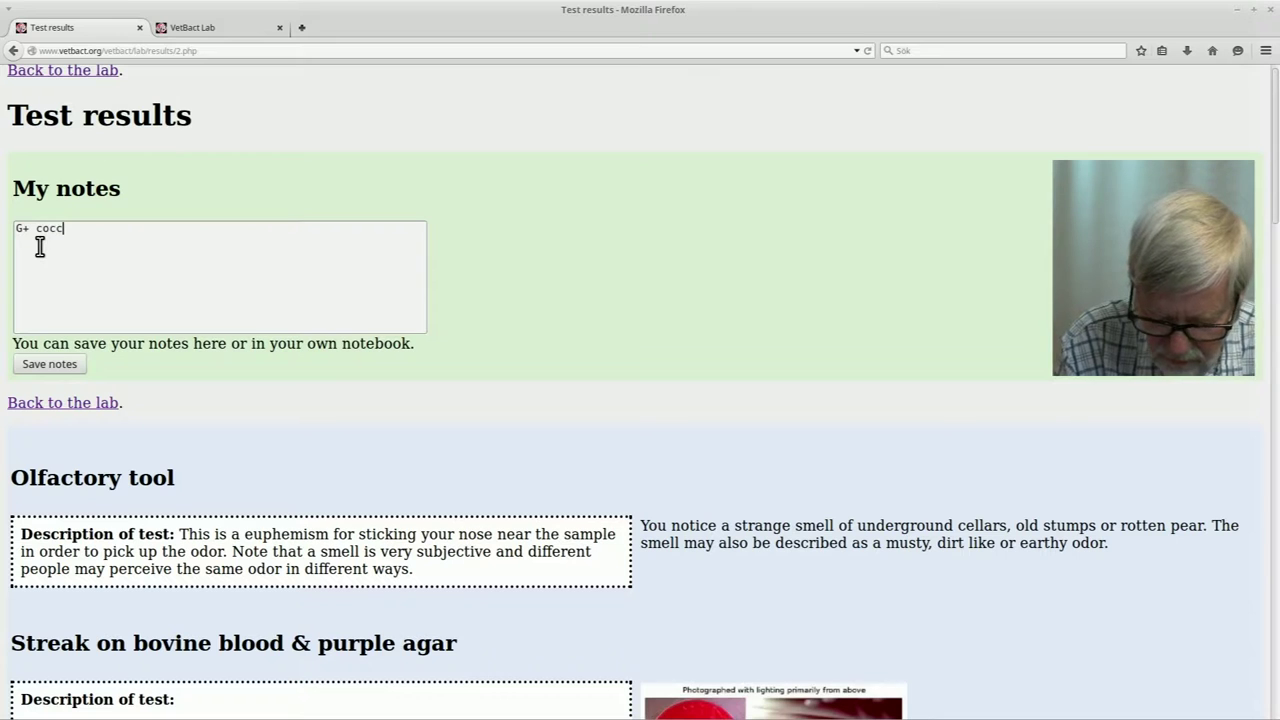
text(oid)
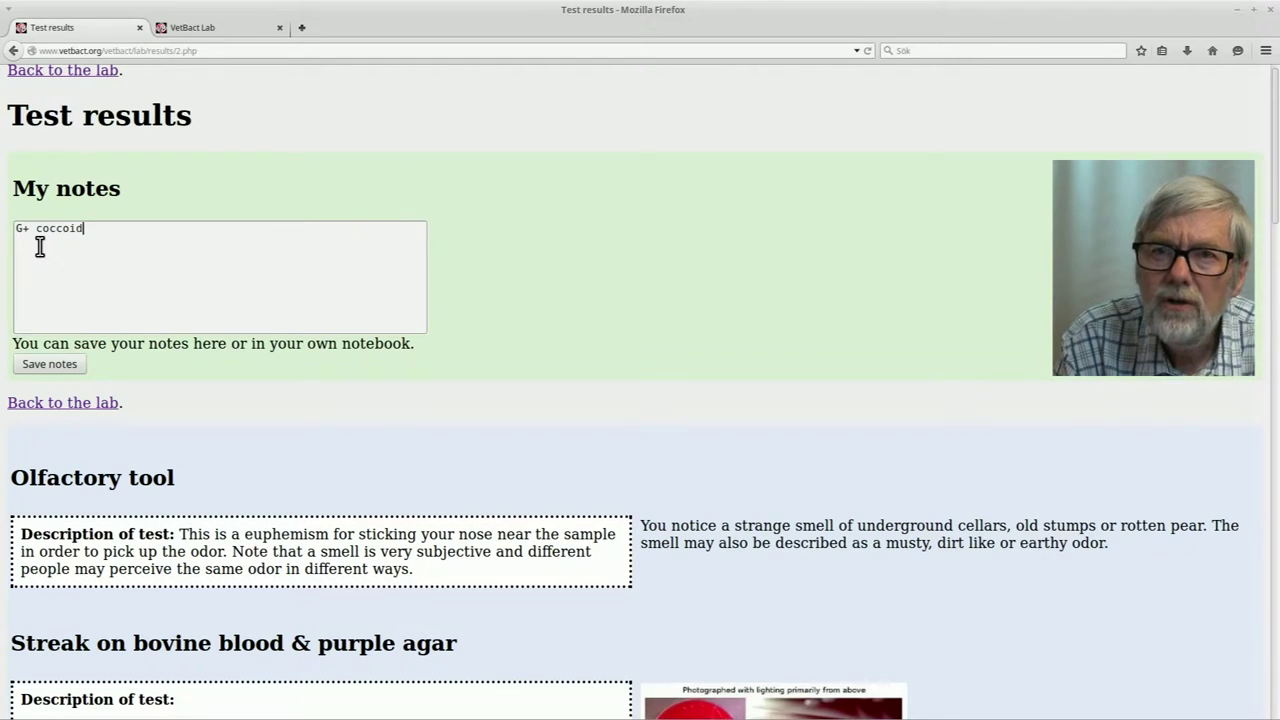
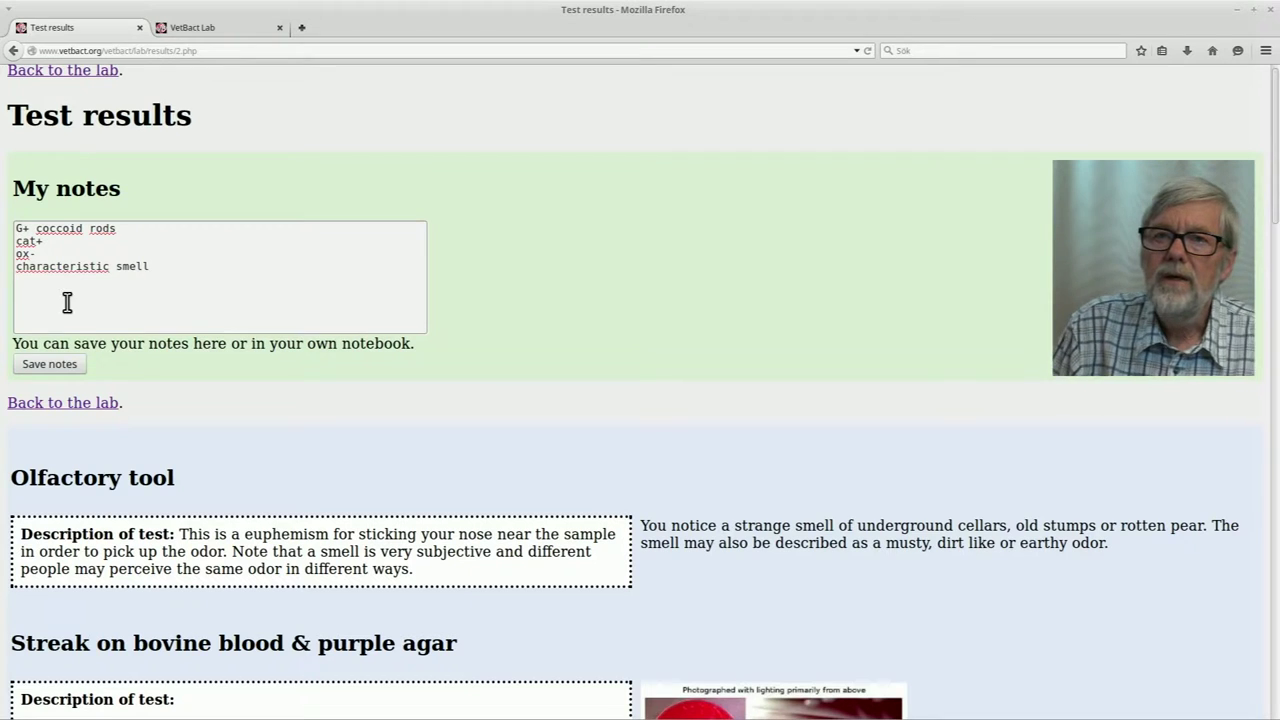
click(214, 309)
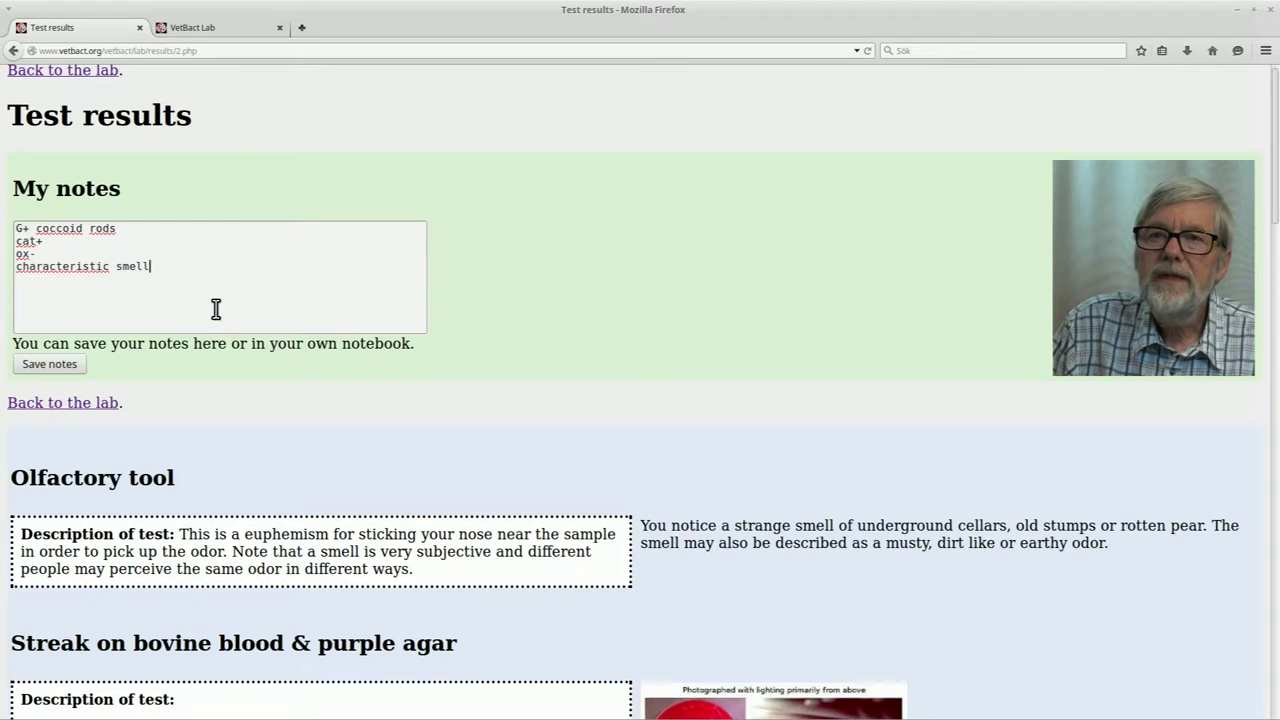
click(61, 366)
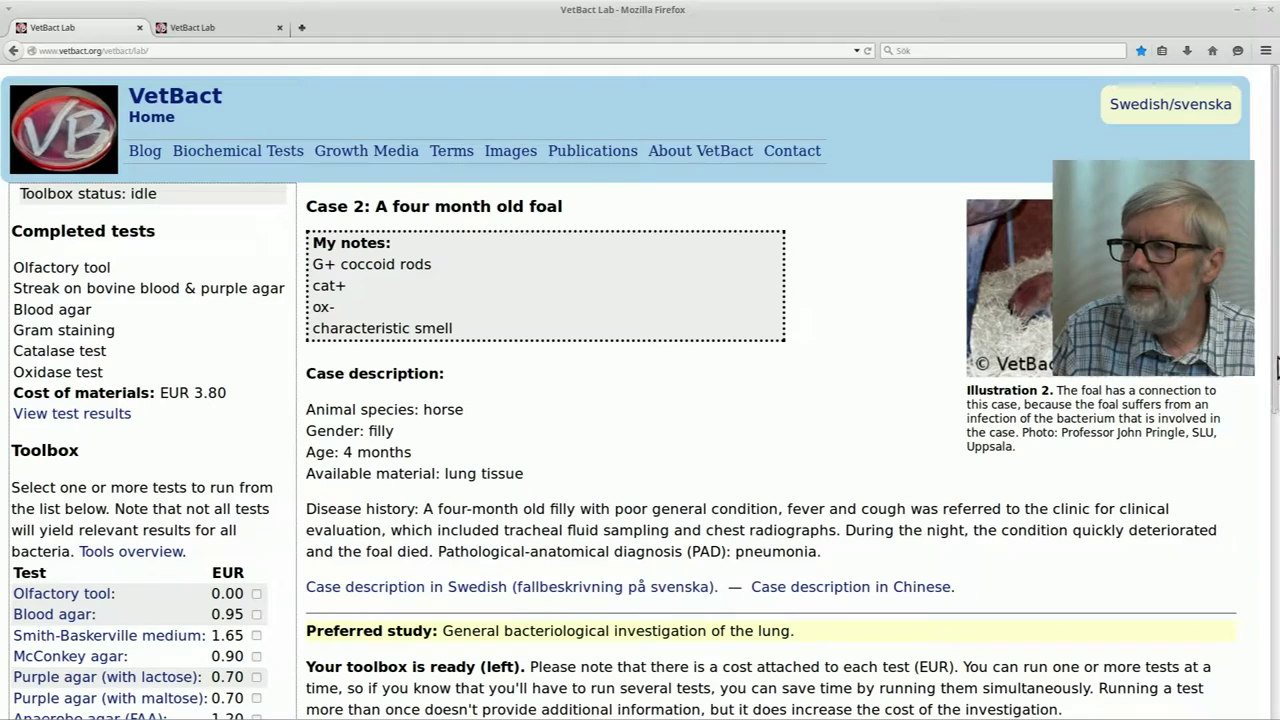
- Choose Rhodococcus equi from the species list and submit it as the diagnosis for the foal case
drag(1277, 363, 1277, 606)
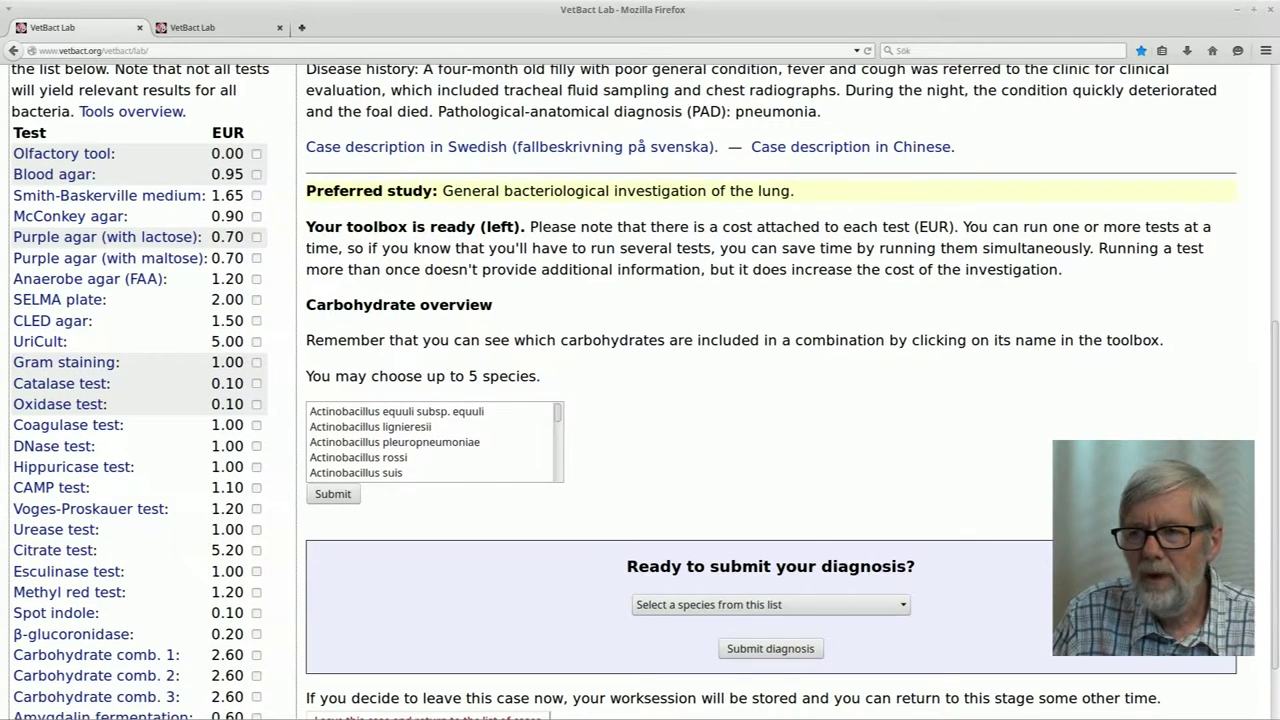
click(904, 605)
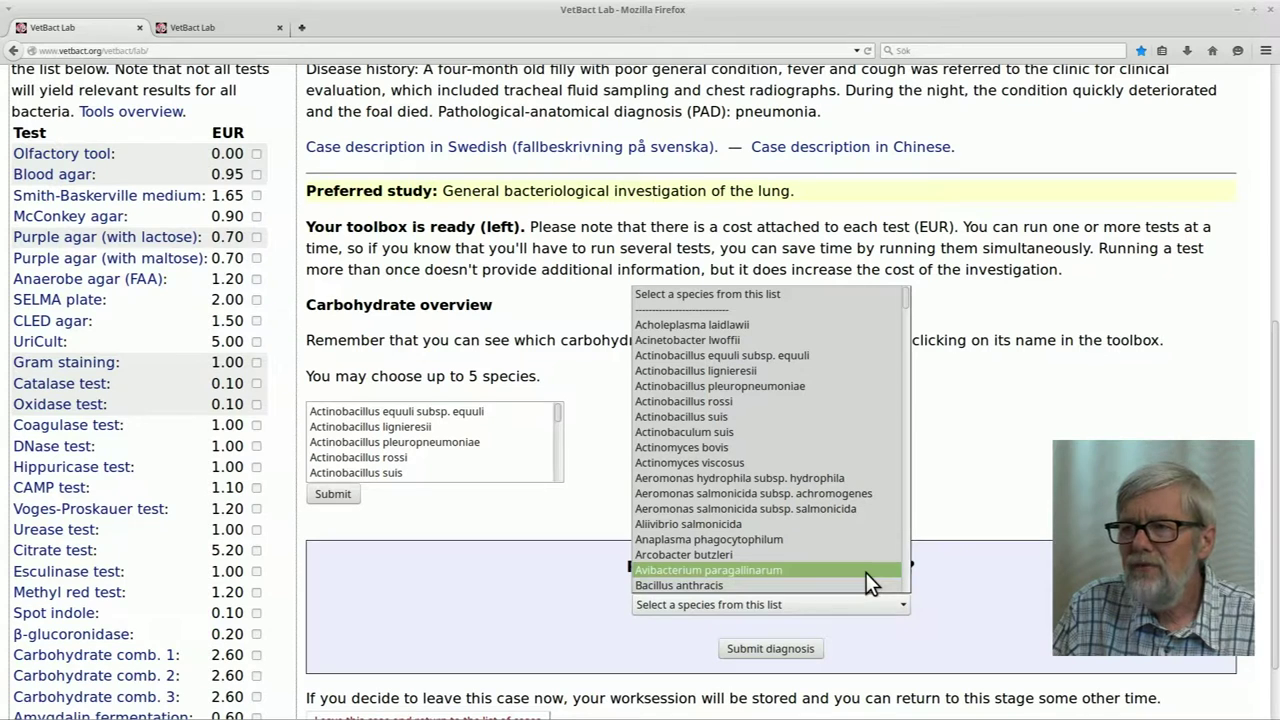
scroll(868, 583, down, 15)
scroll(867, 575, down, 18)
scroll(867, 570, down, 18)
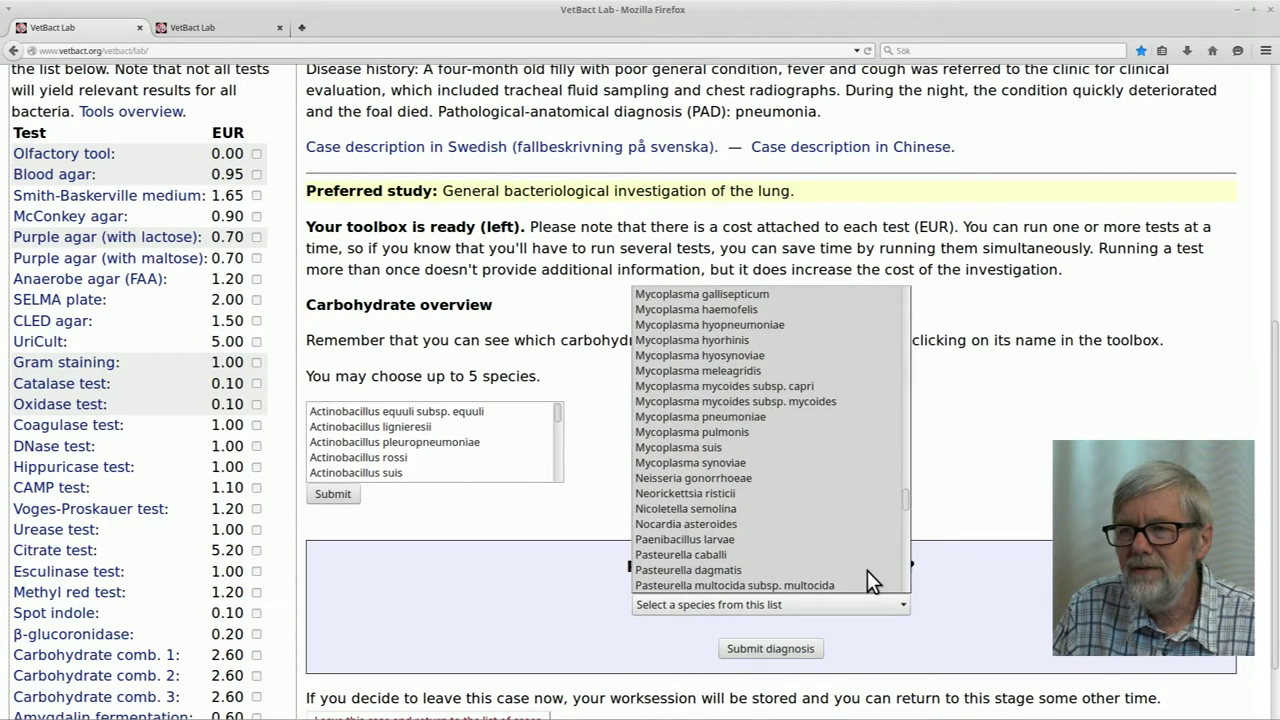
scroll(867, 570, down, 10)
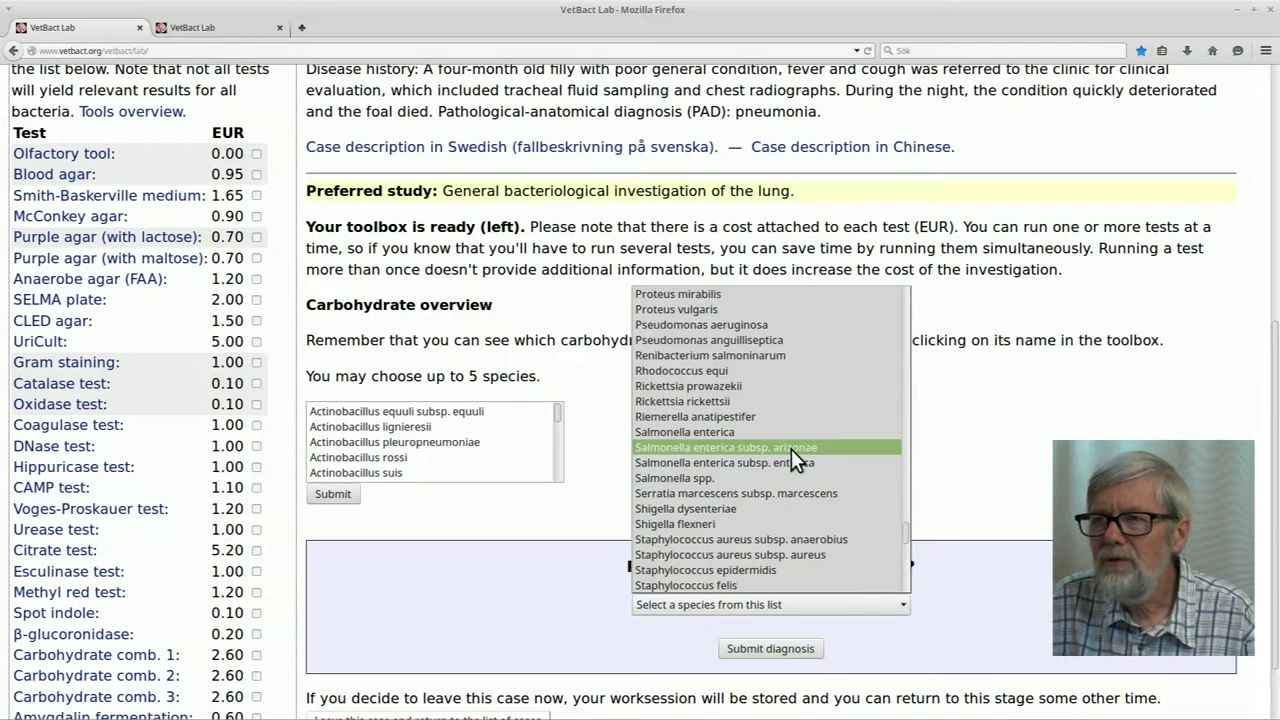
click(724, 370)
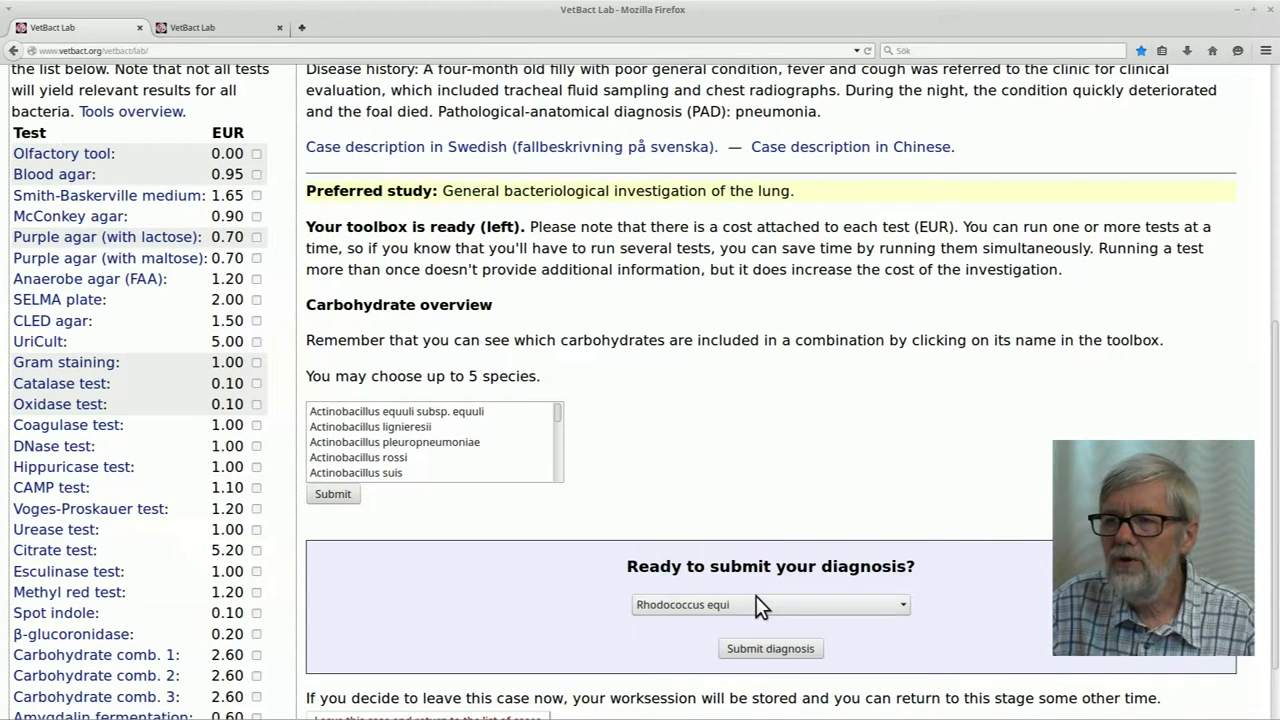
click(770, 649)
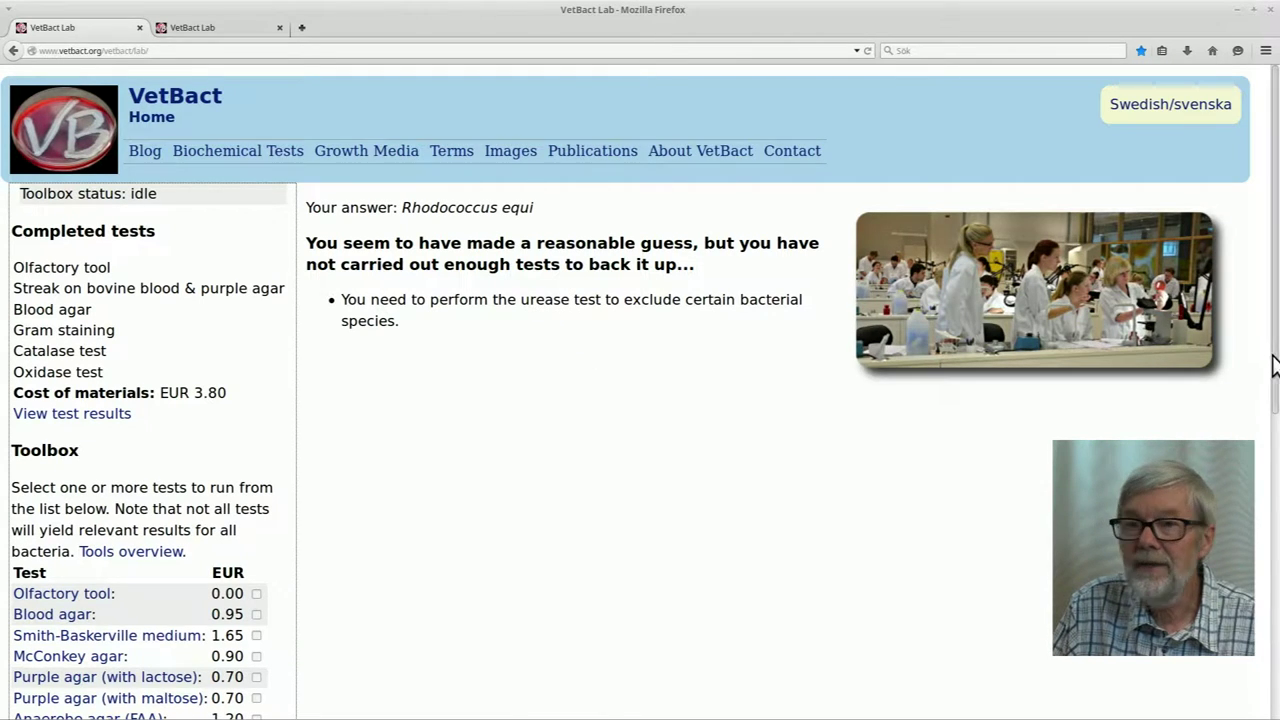
- Run the Urease test, review its result against the positive and negative controls, and return to the lab
drag(1275, 368, 1277, 688)
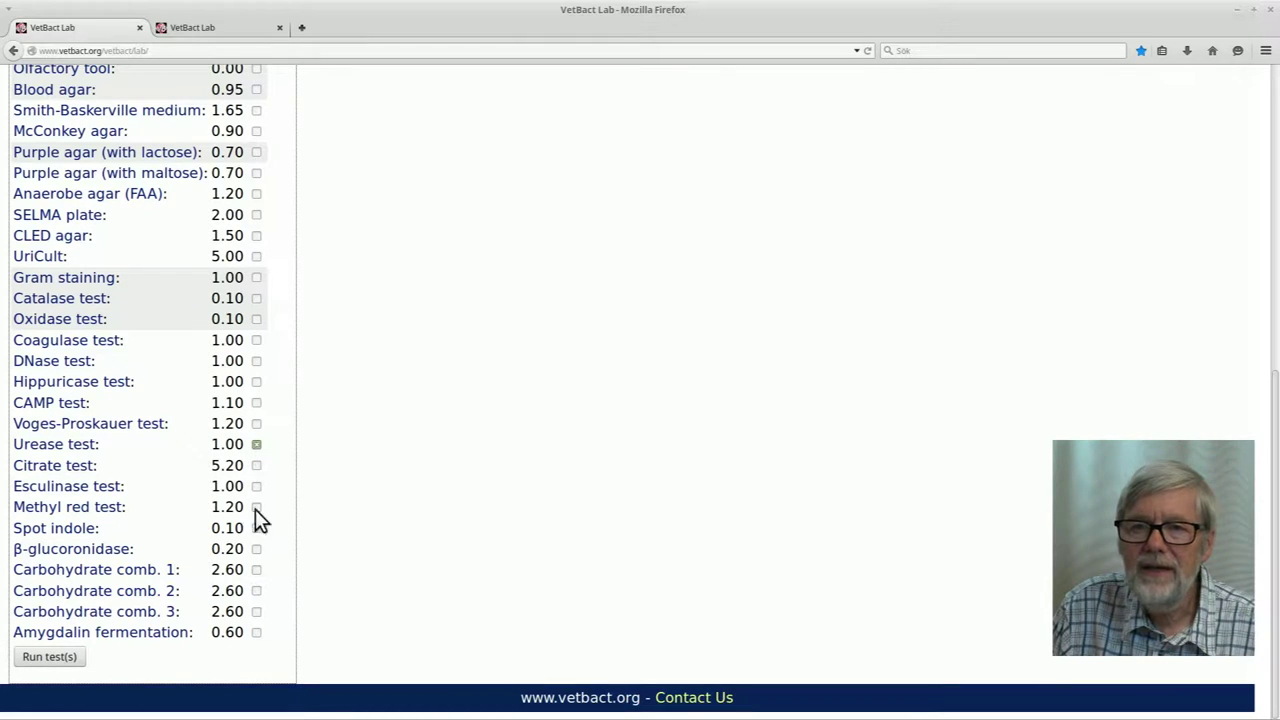
click(55, 660)
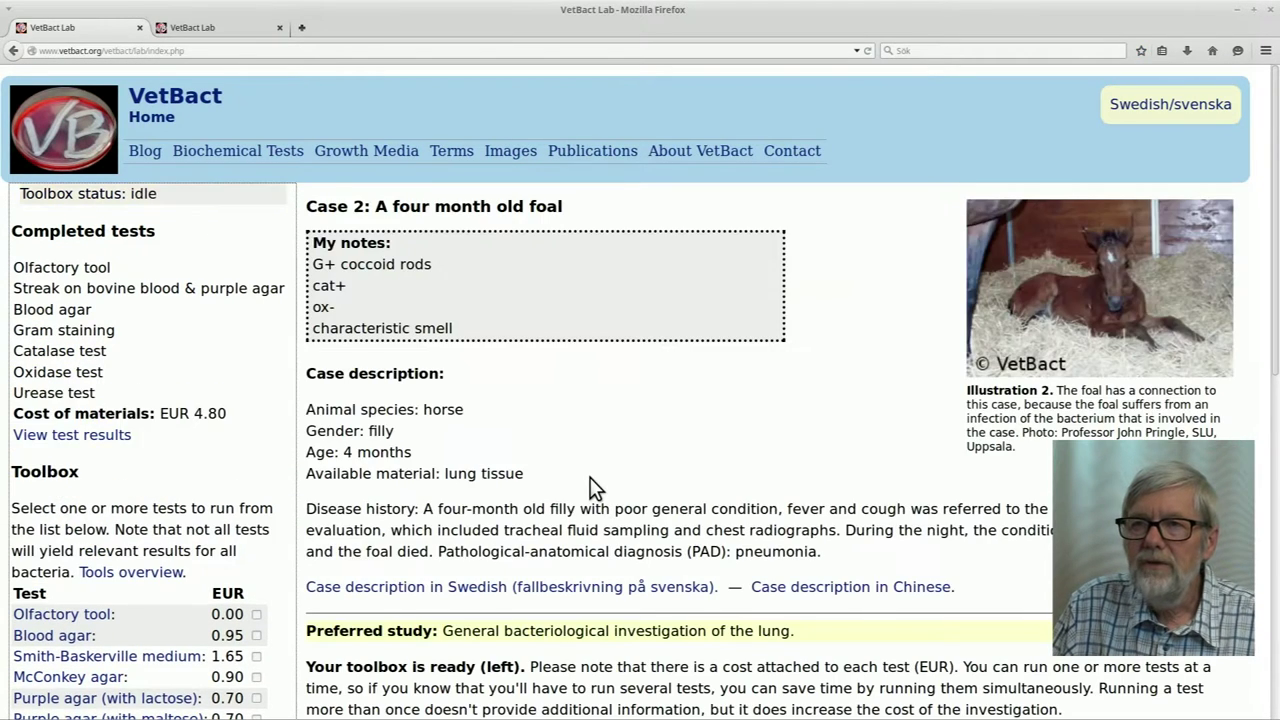
click(104, 437)
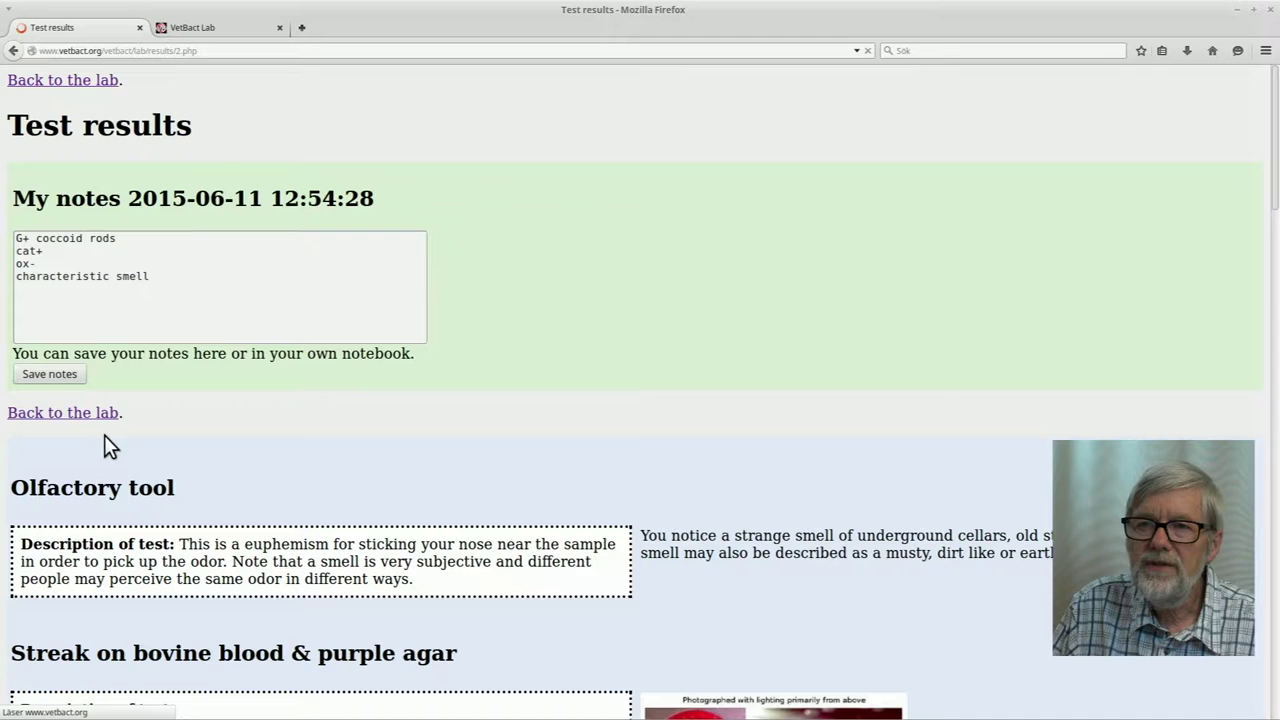
drag(1275, 203, 1276, 692)
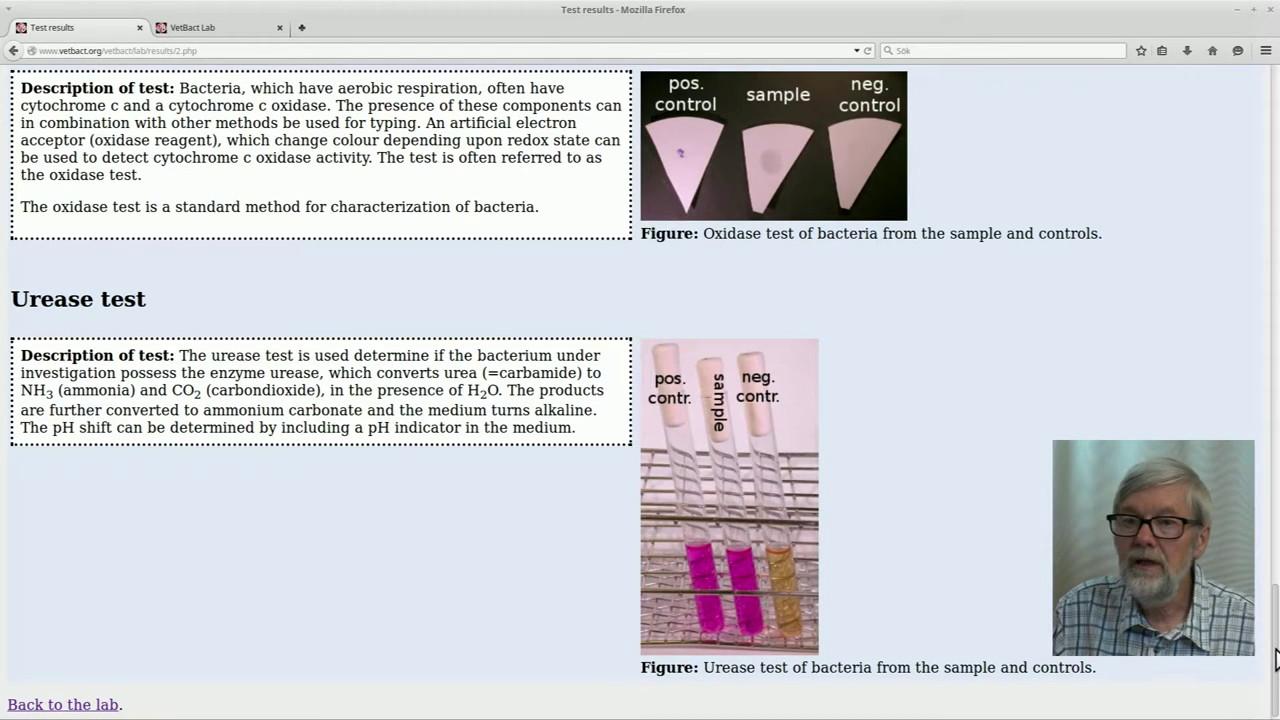
scroll(1275, 660, down, 1)
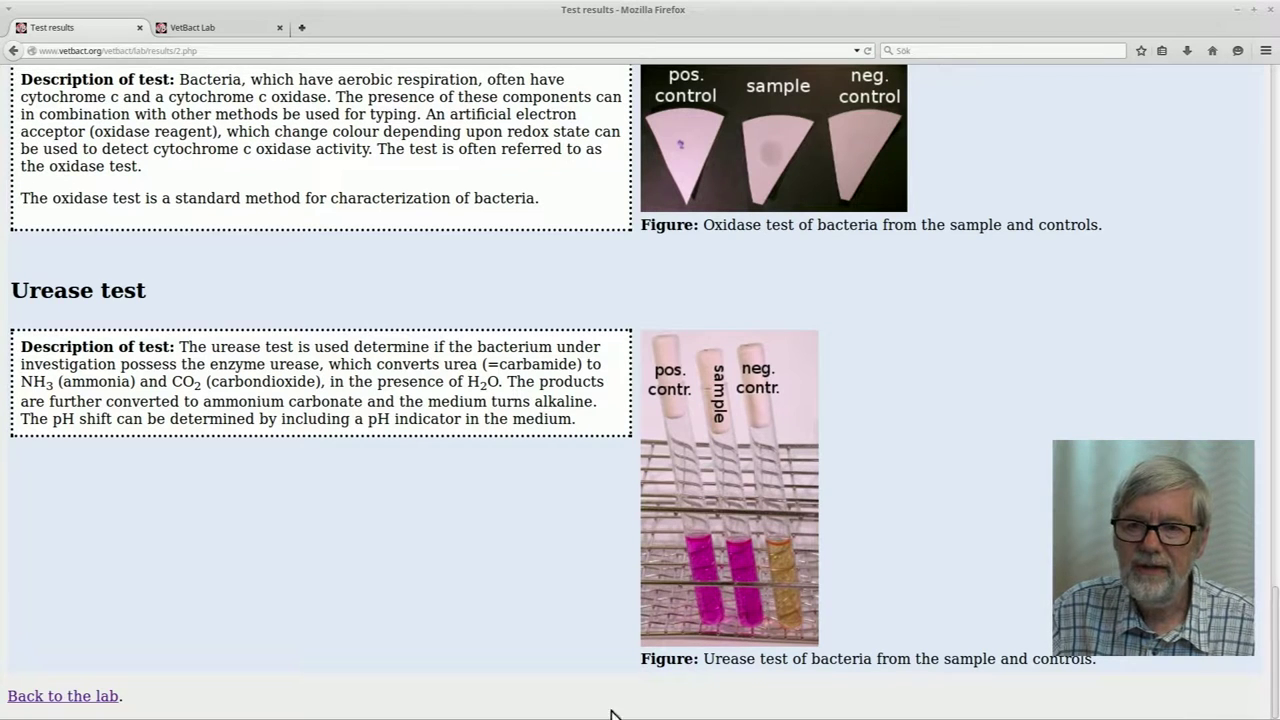
click(104, 698)
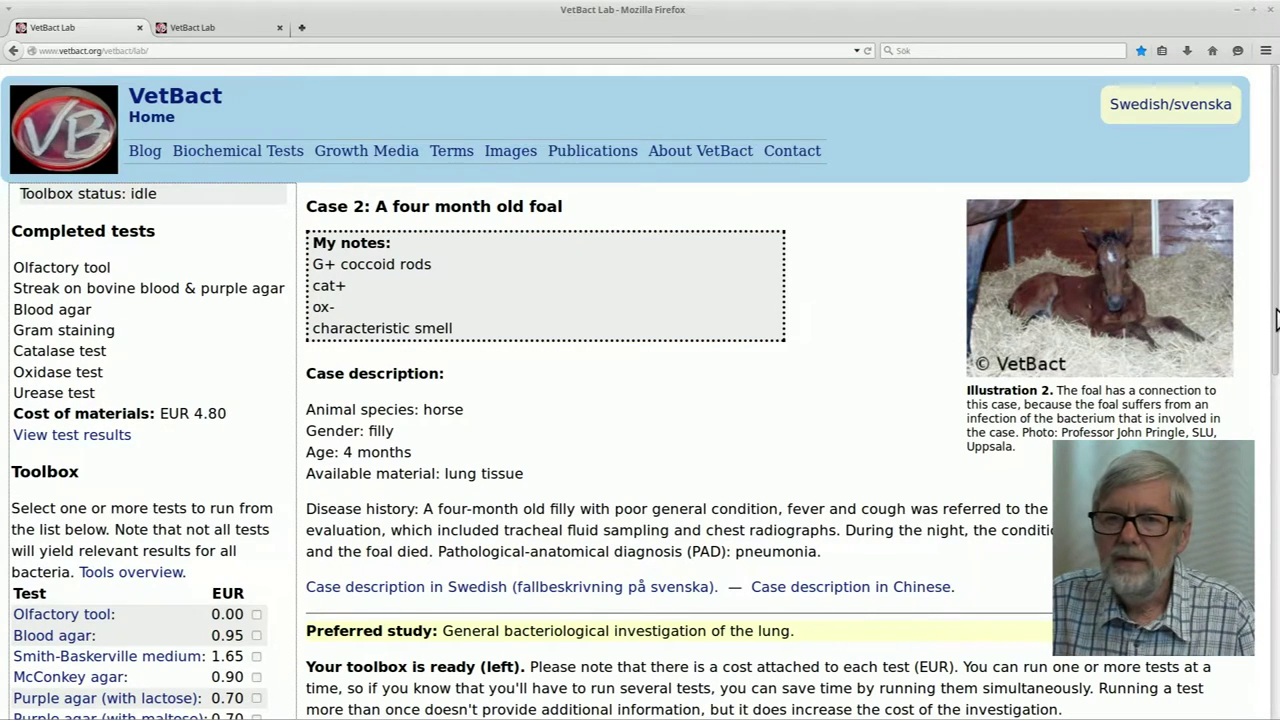
- Submit Rhodococcus equi again as the diagnosis, with the Urease test completed
drag(1276, 318, 1277, 668)
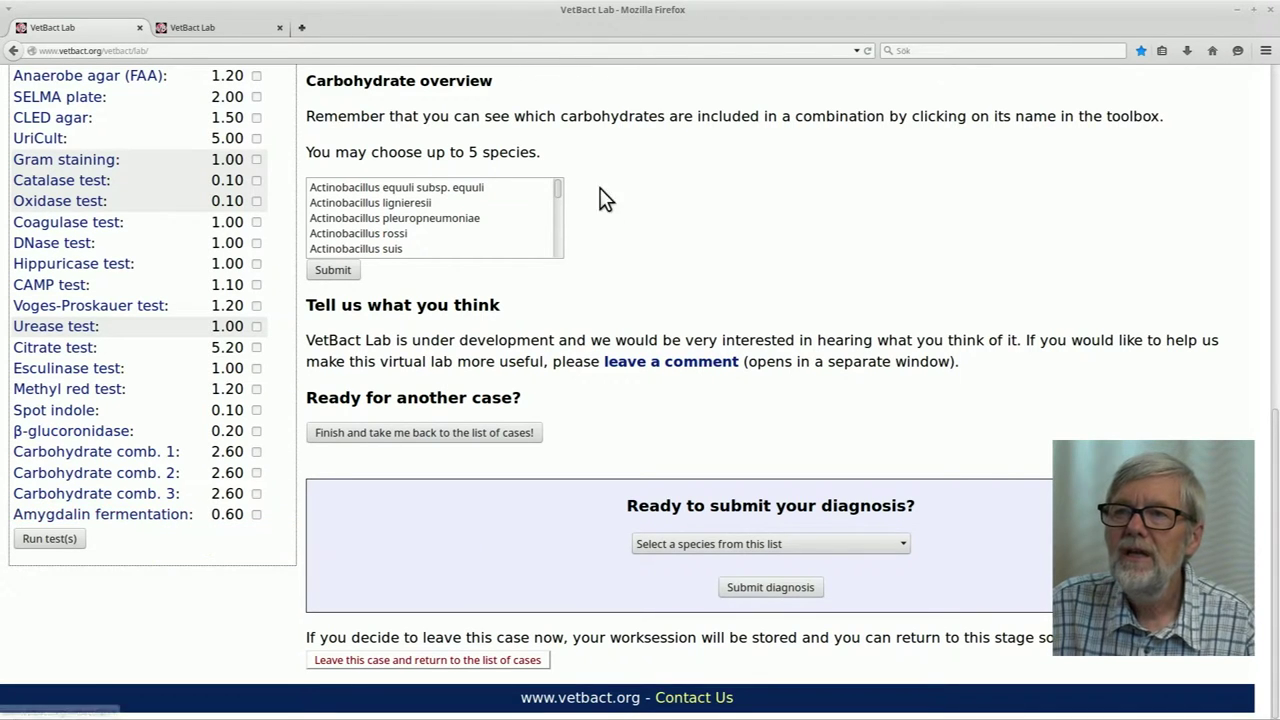
click(905, 545)
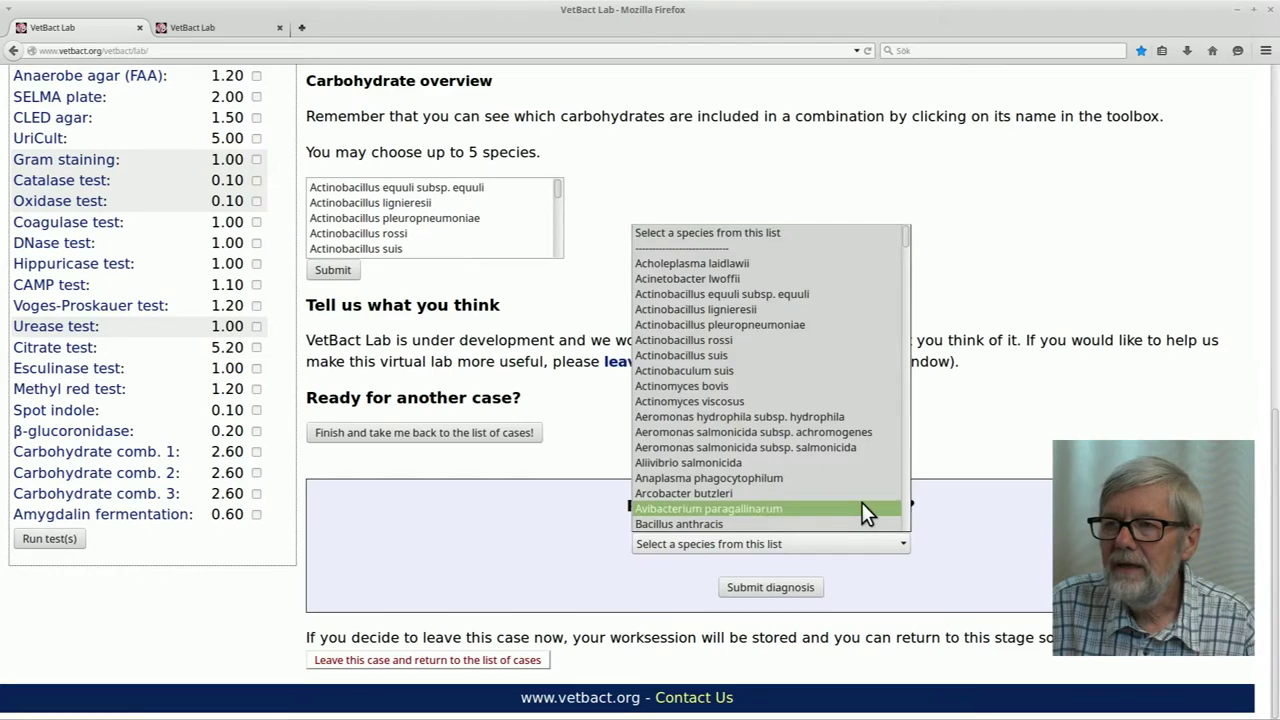
scroll(866, 512, down, 15)
scroll(861, 502, down, 20)
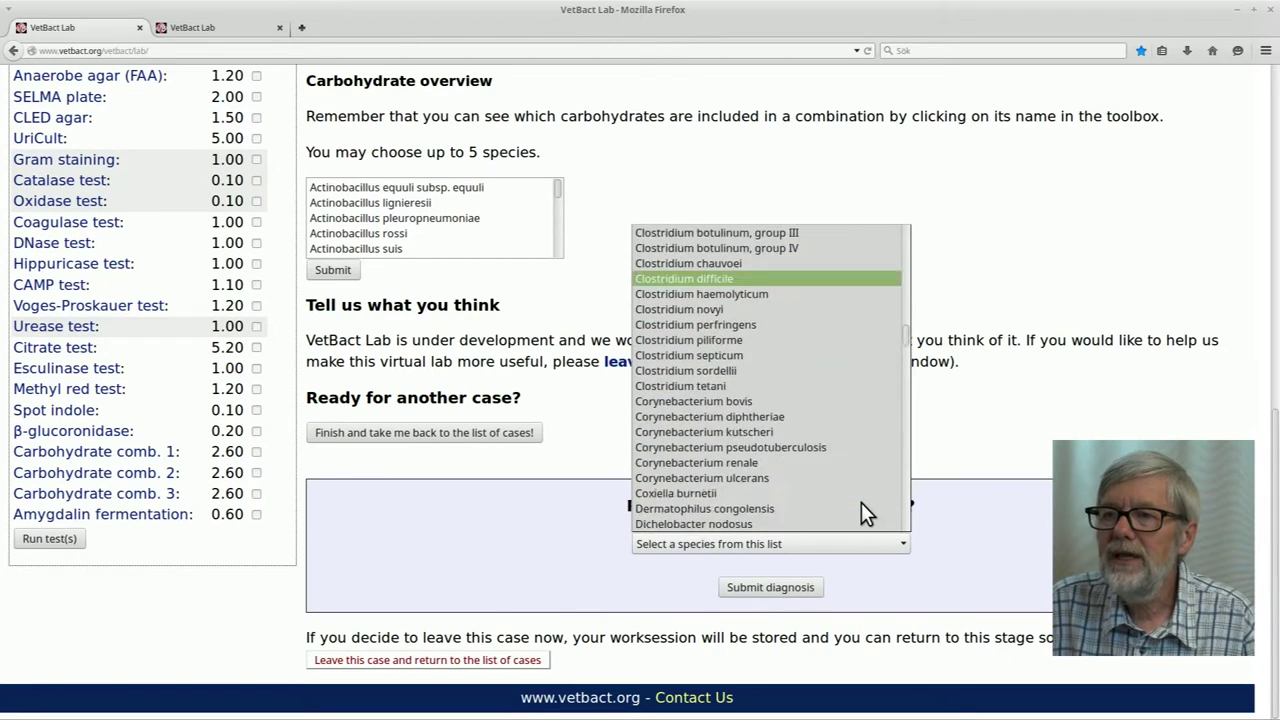
scroll(861, 502, down, 20)
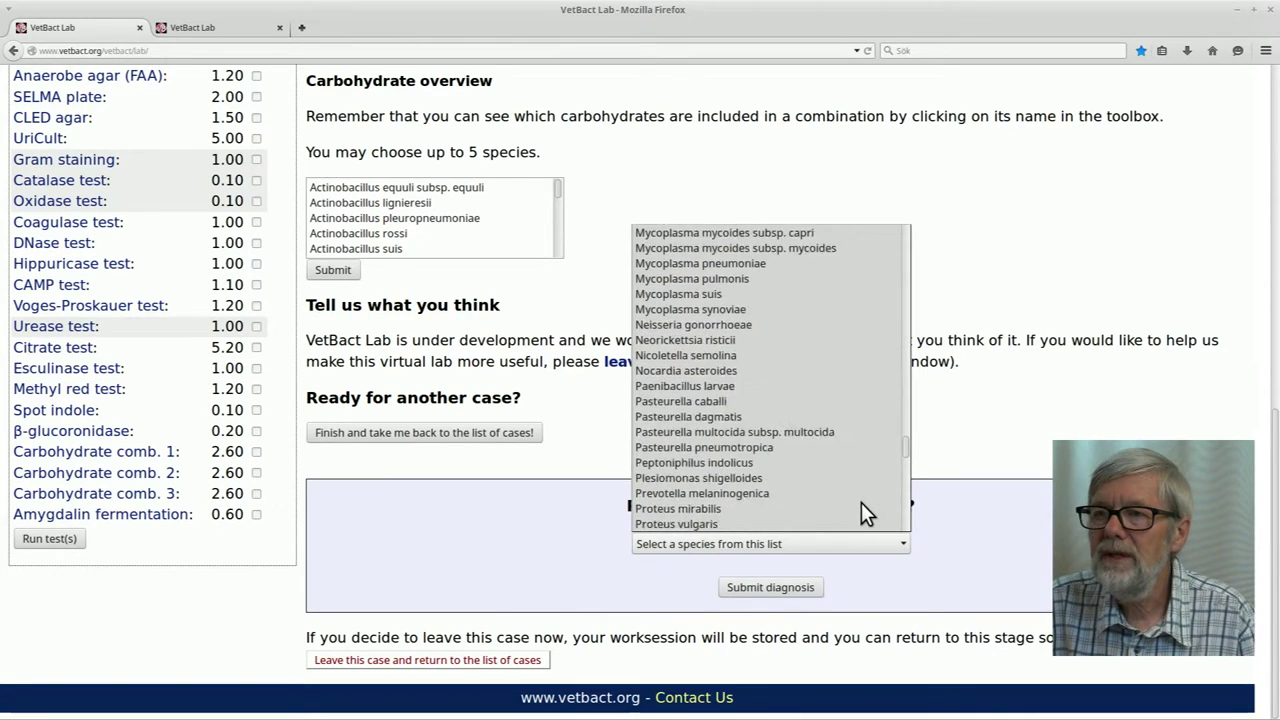
scroll(861, 502, up, 20)
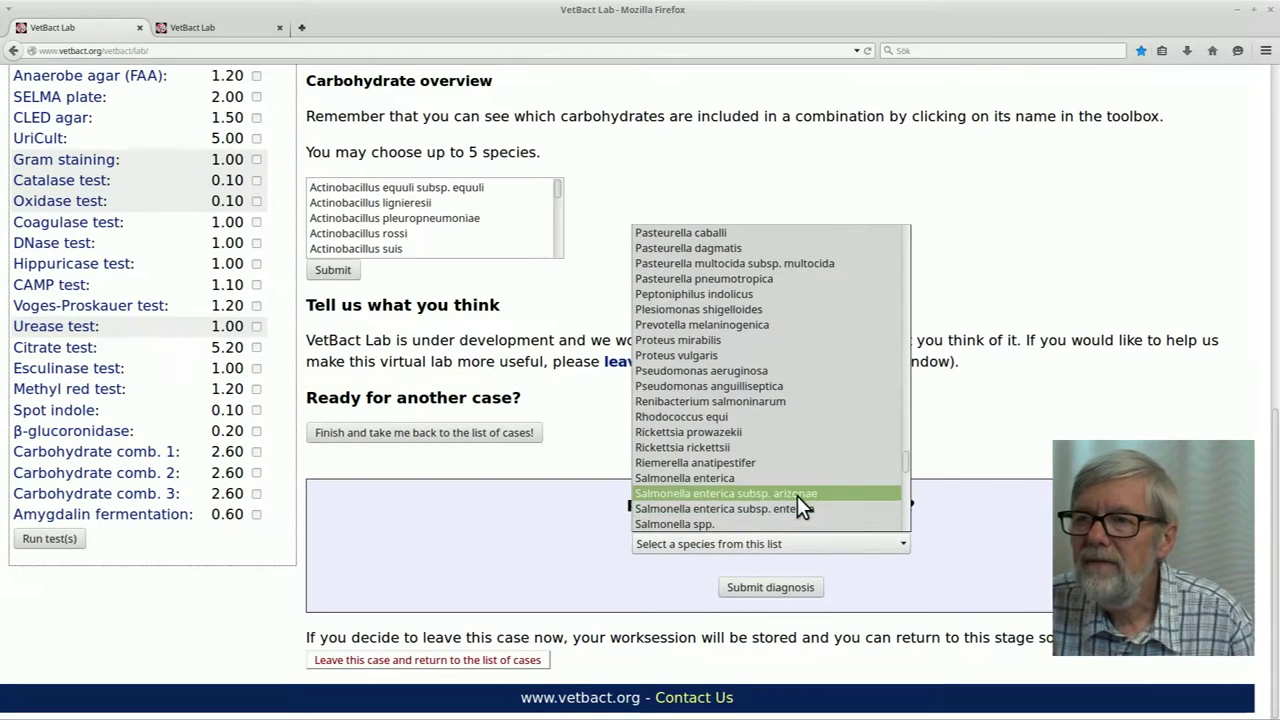
click(724, 417)
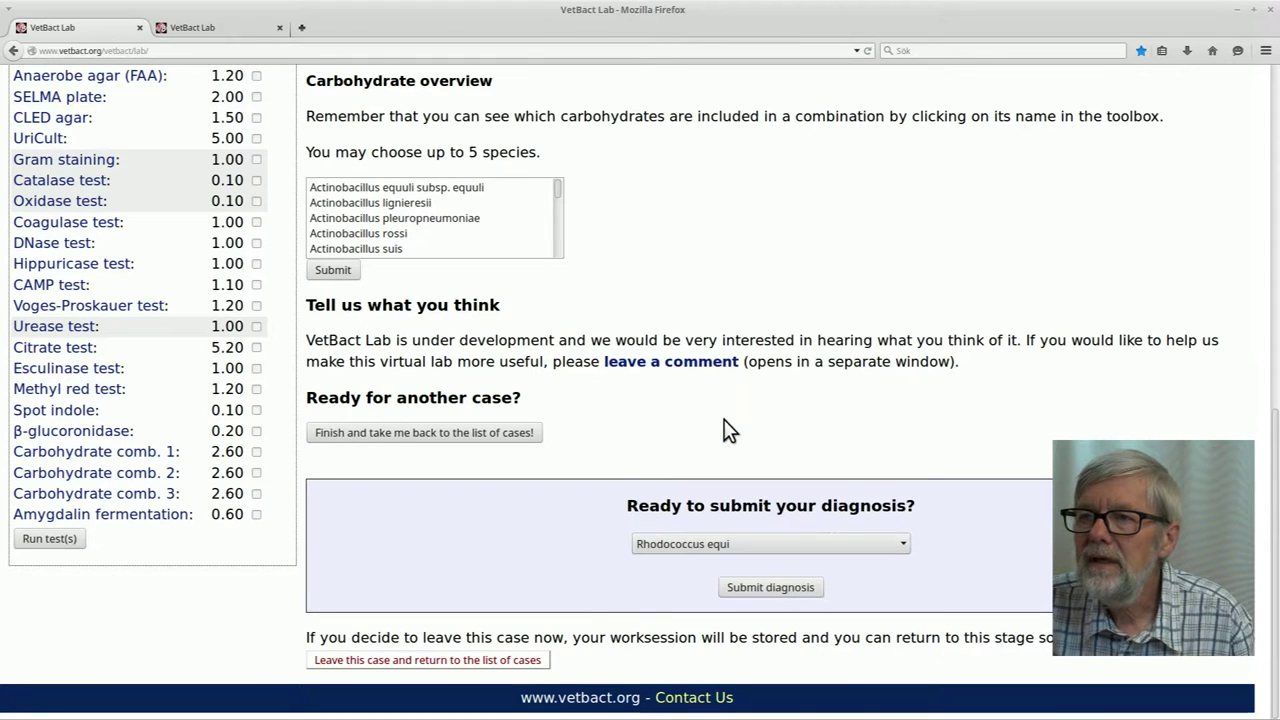
click(750, 588)
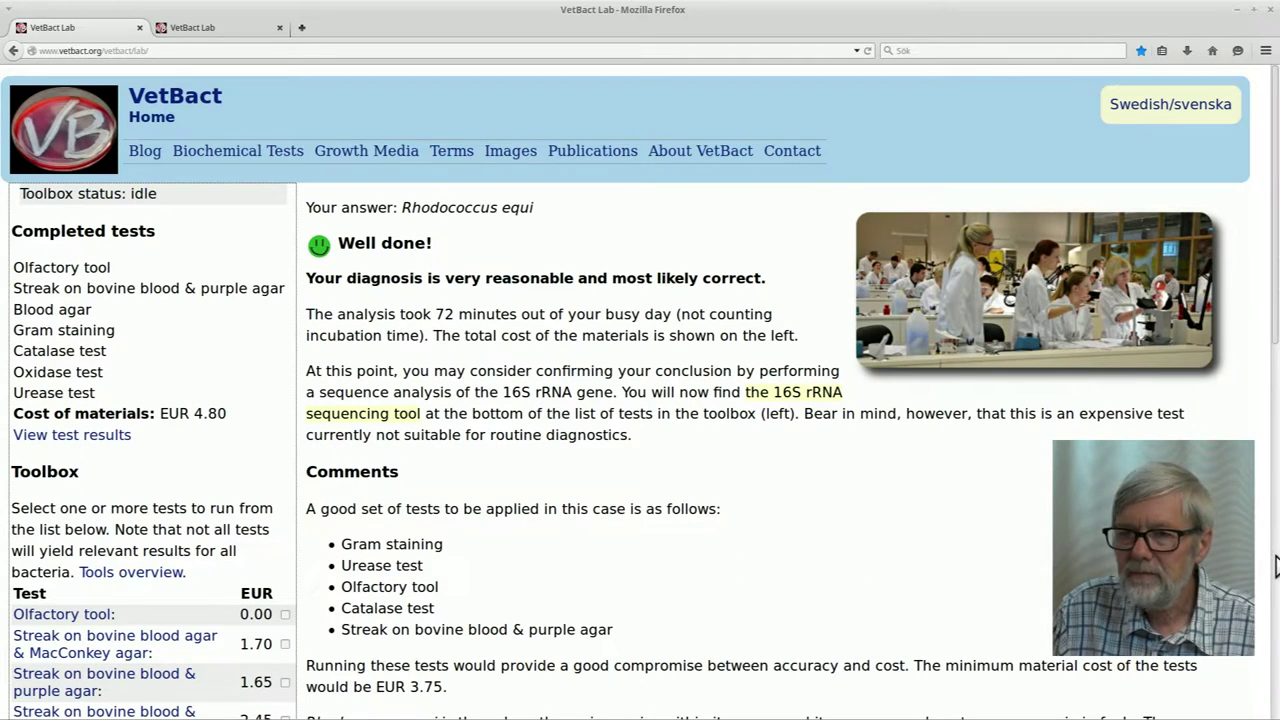
- Read the comments on the submitted diagnosis and run 16S rRNA sequencing from the toolbox
scroll(1276, 566, down, 10)
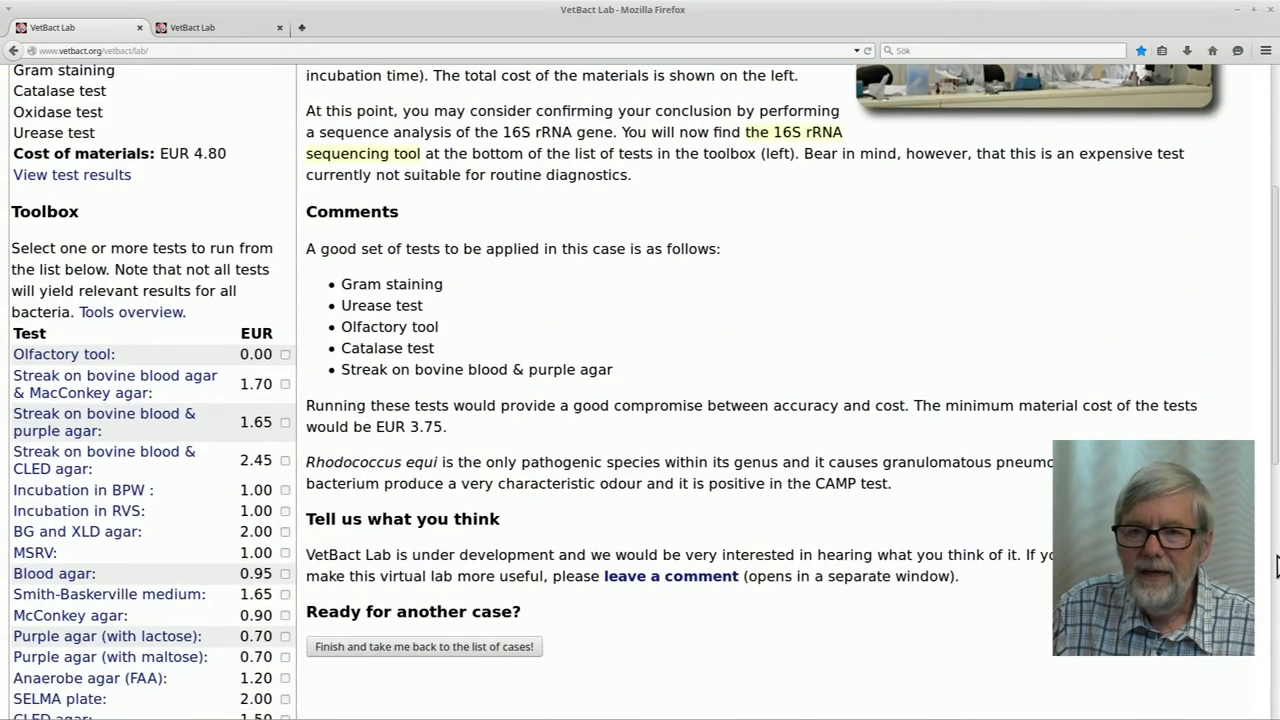
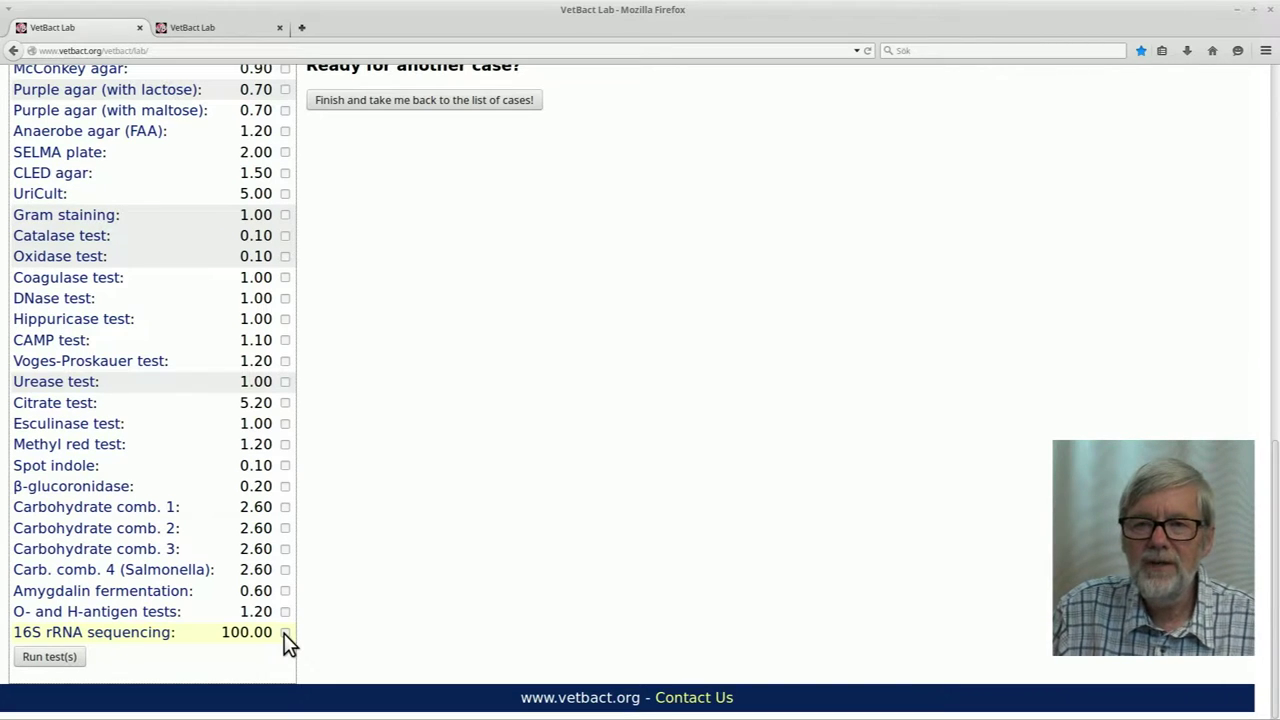
click(284, 633)
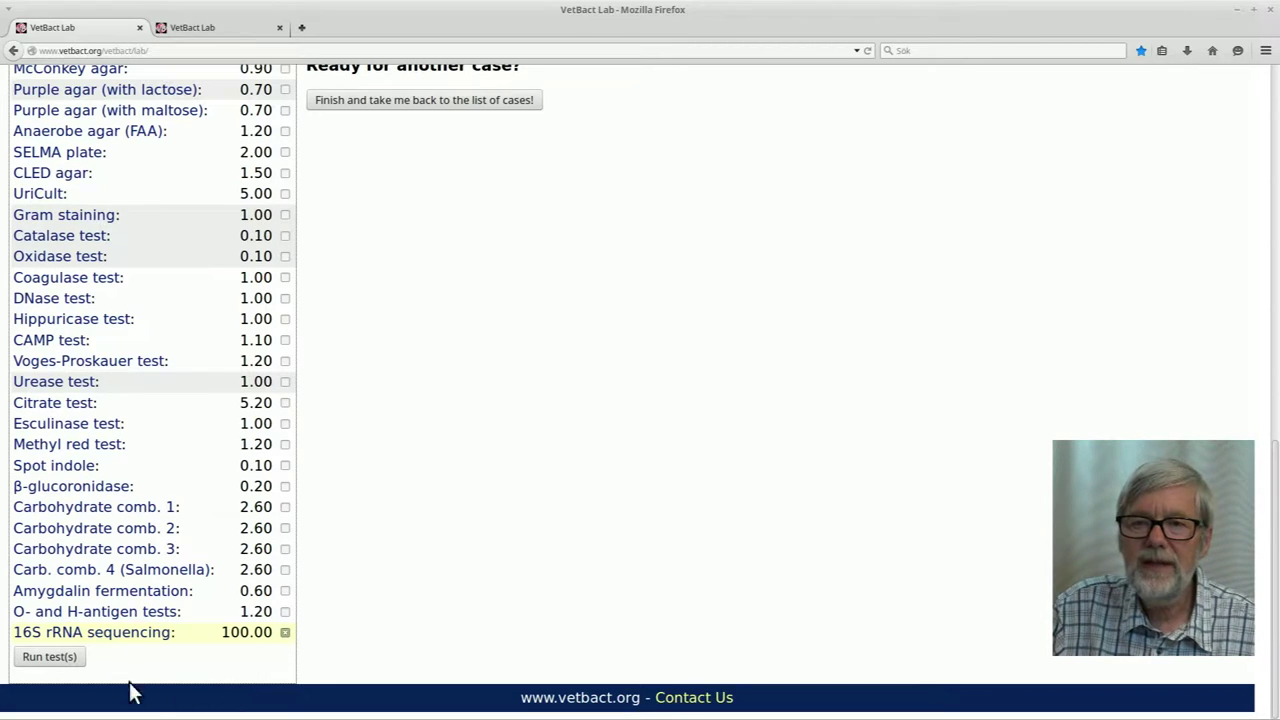
click(47, 656)
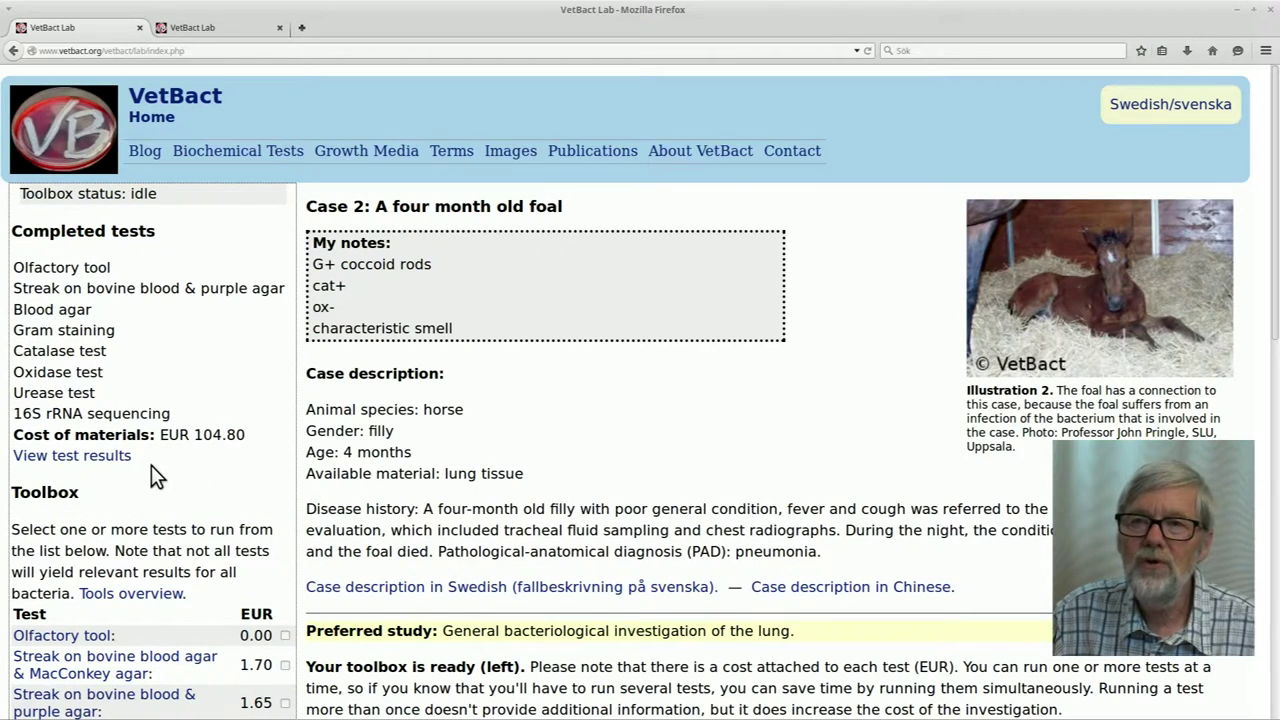
- Examine the 16S rRNA sequencing result, including the BLAST instructions and the Case_2 sequence, in the test results
click(87, 458)
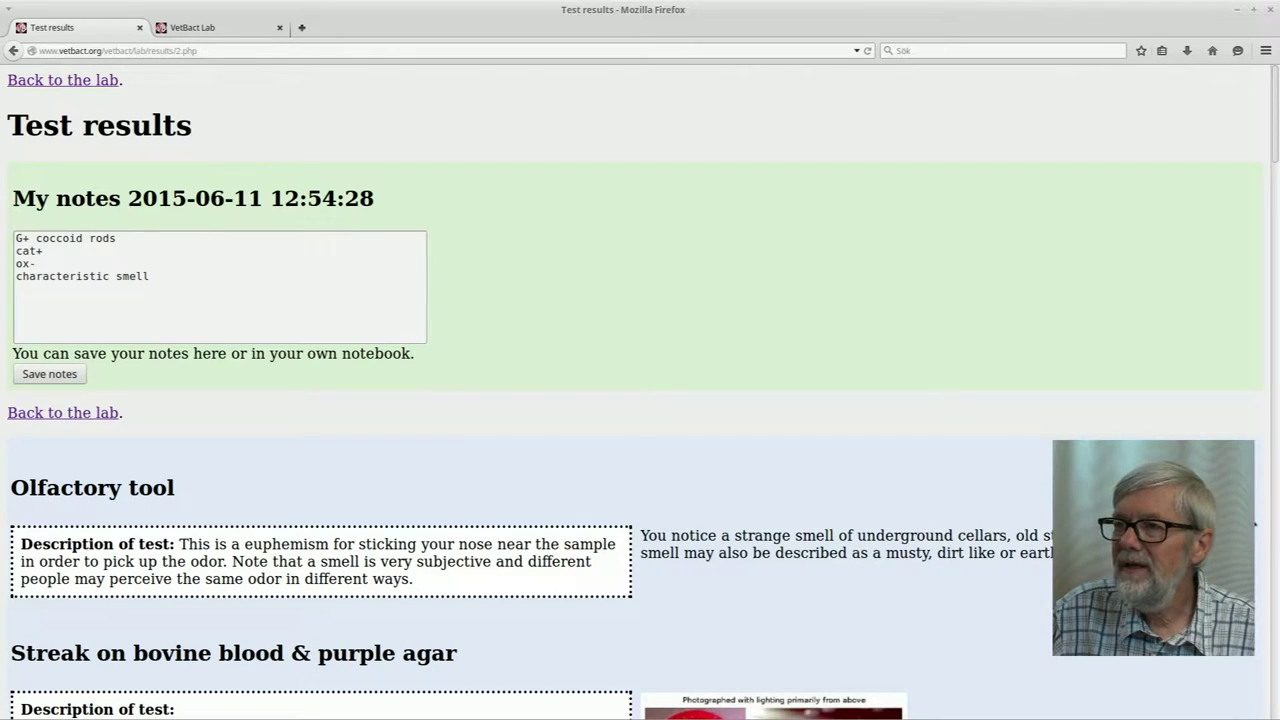
scroll(1256, 522, down, 3)
scroll(1256, 522, down, 12)
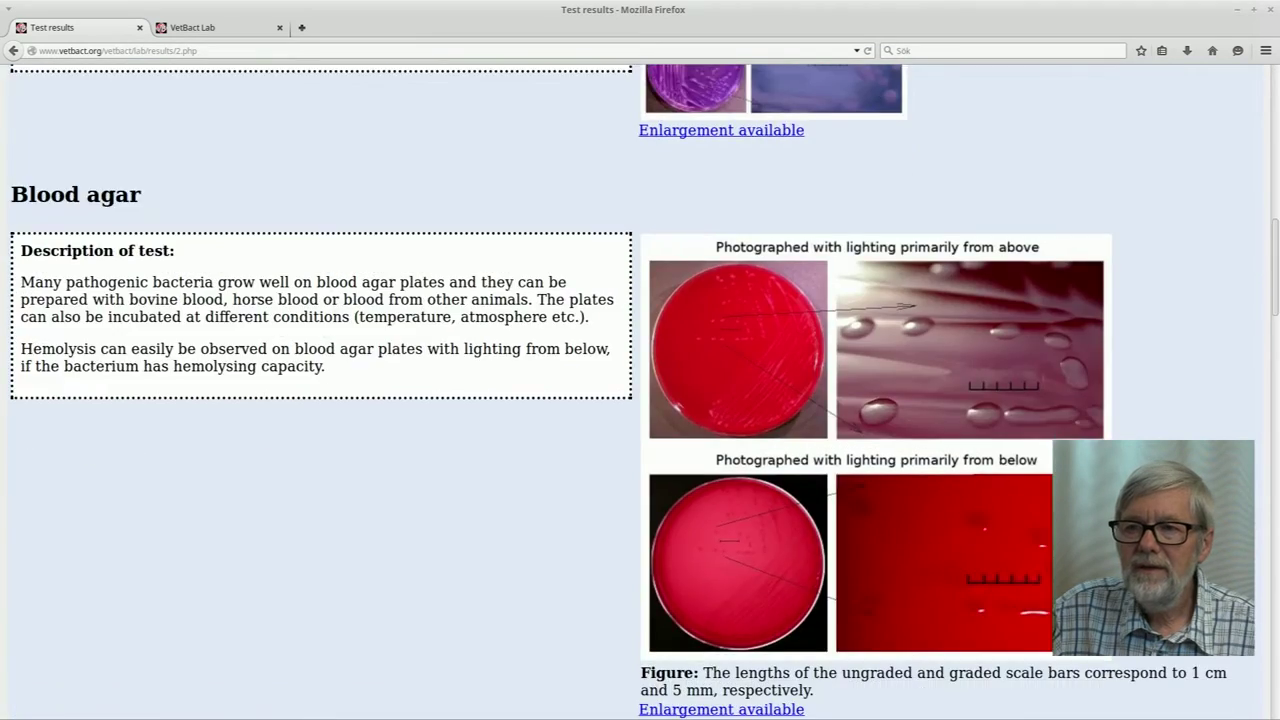
scroll(1256, 522, down, 20)
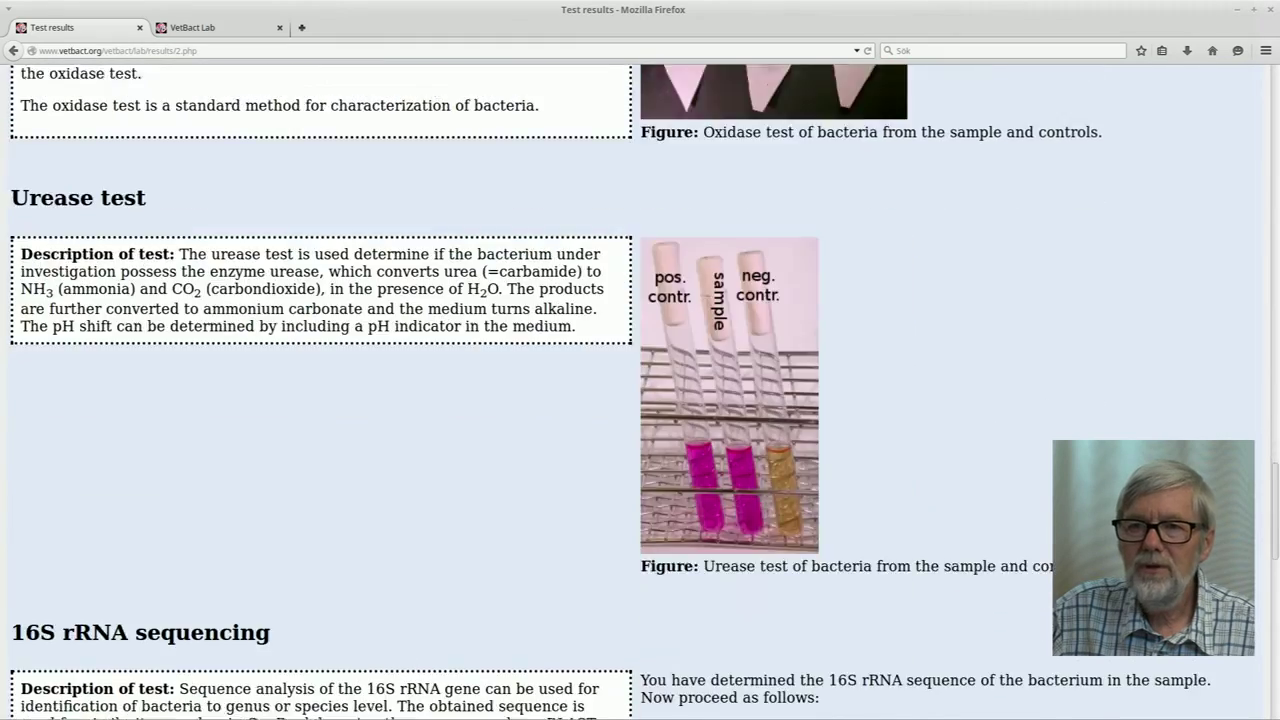
scroll(1256, 522, down, 7)
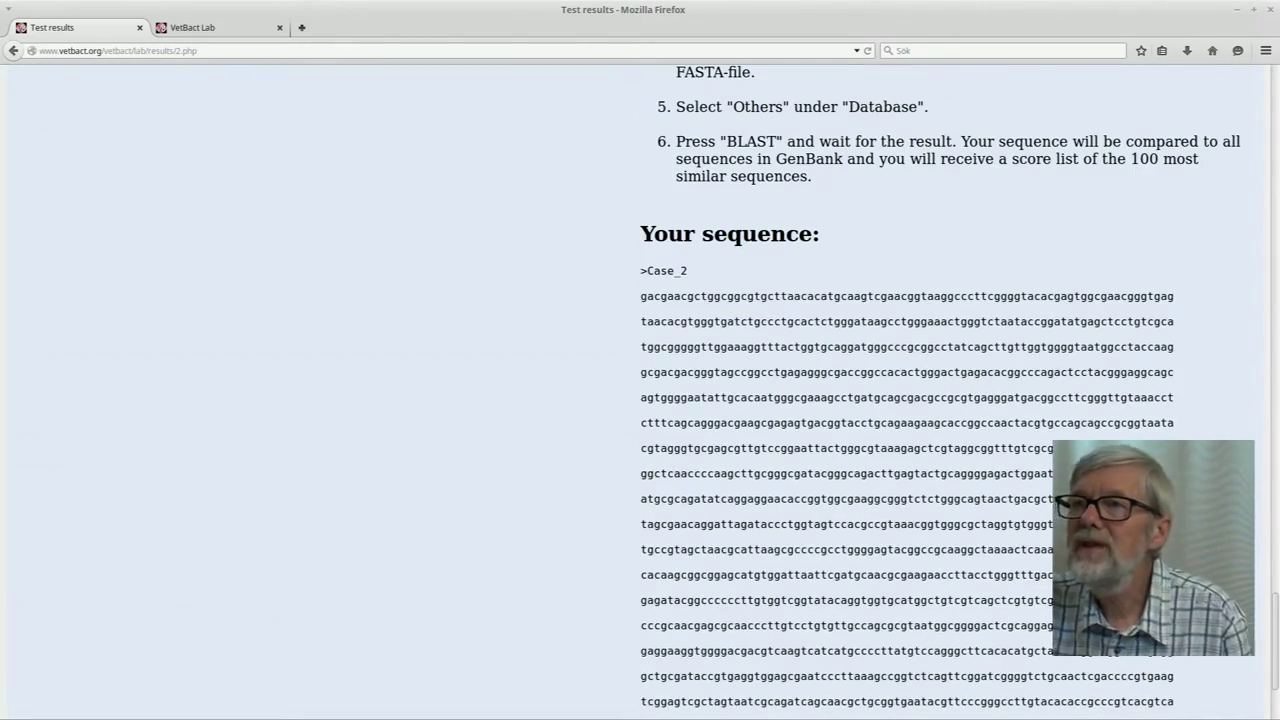
scroll(738, 62, down, 3)
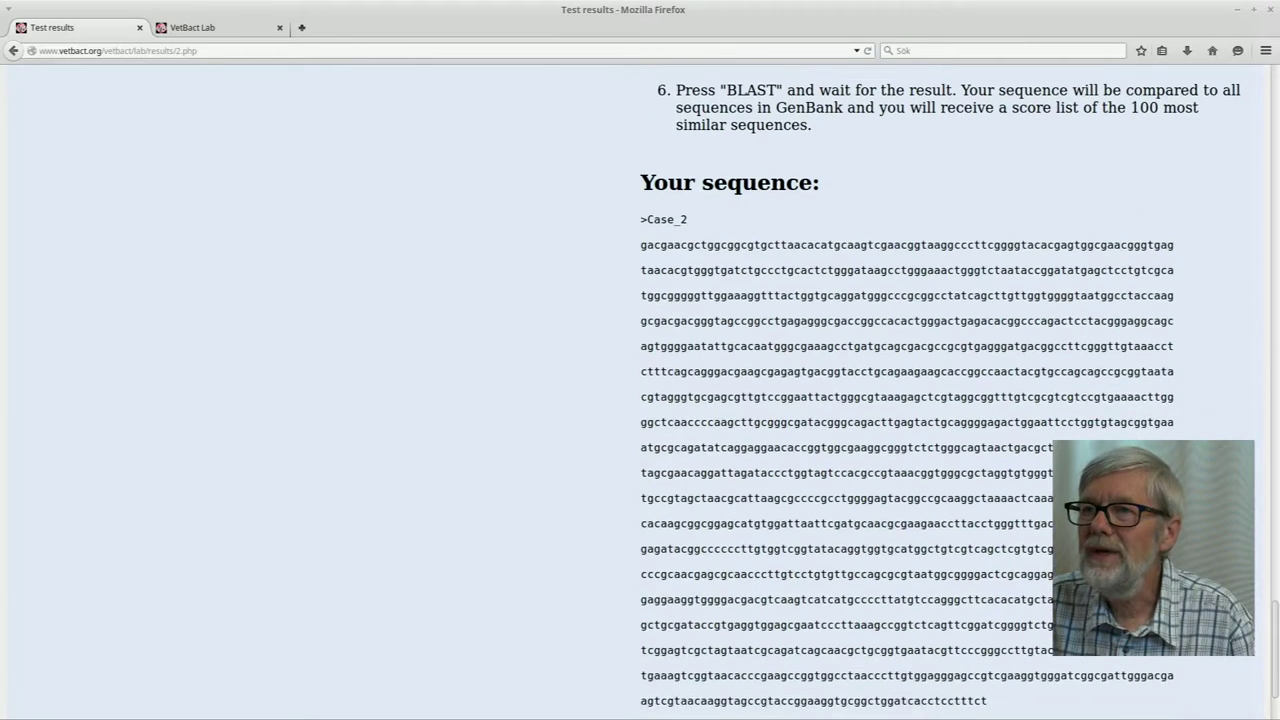
scroll(738, 62, up, 4)
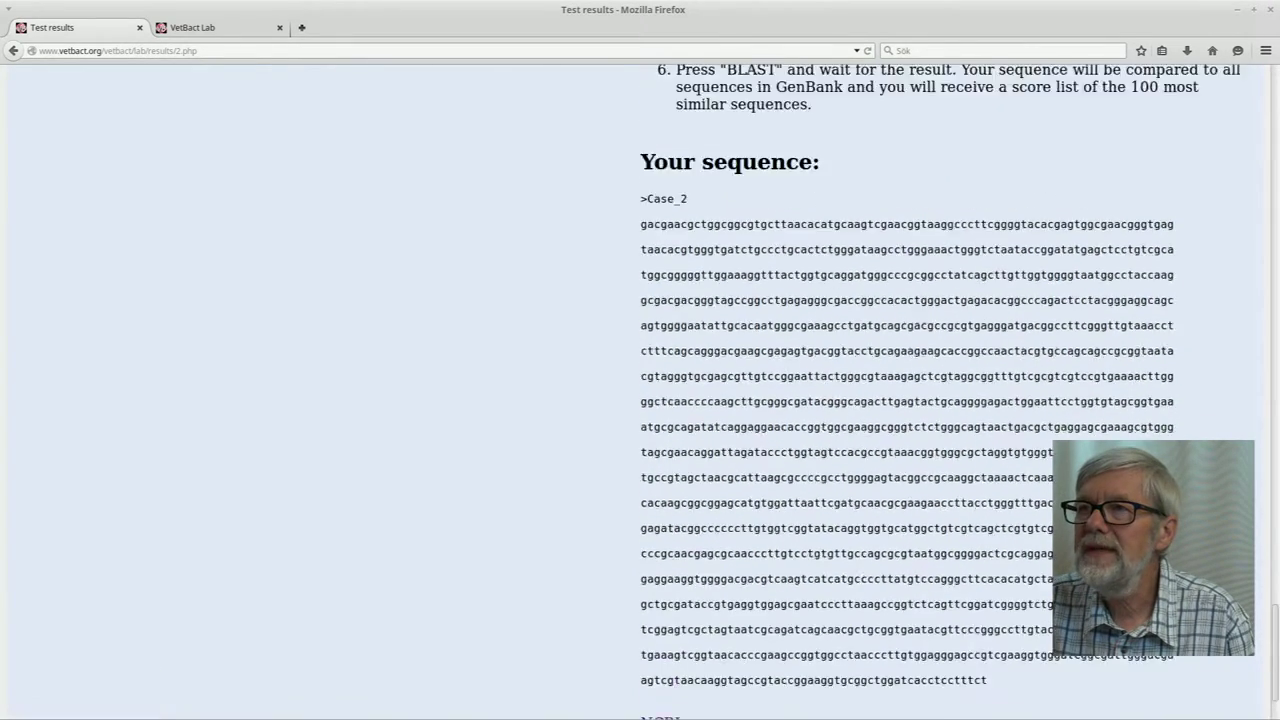
scroll(640, 390, up, 5)
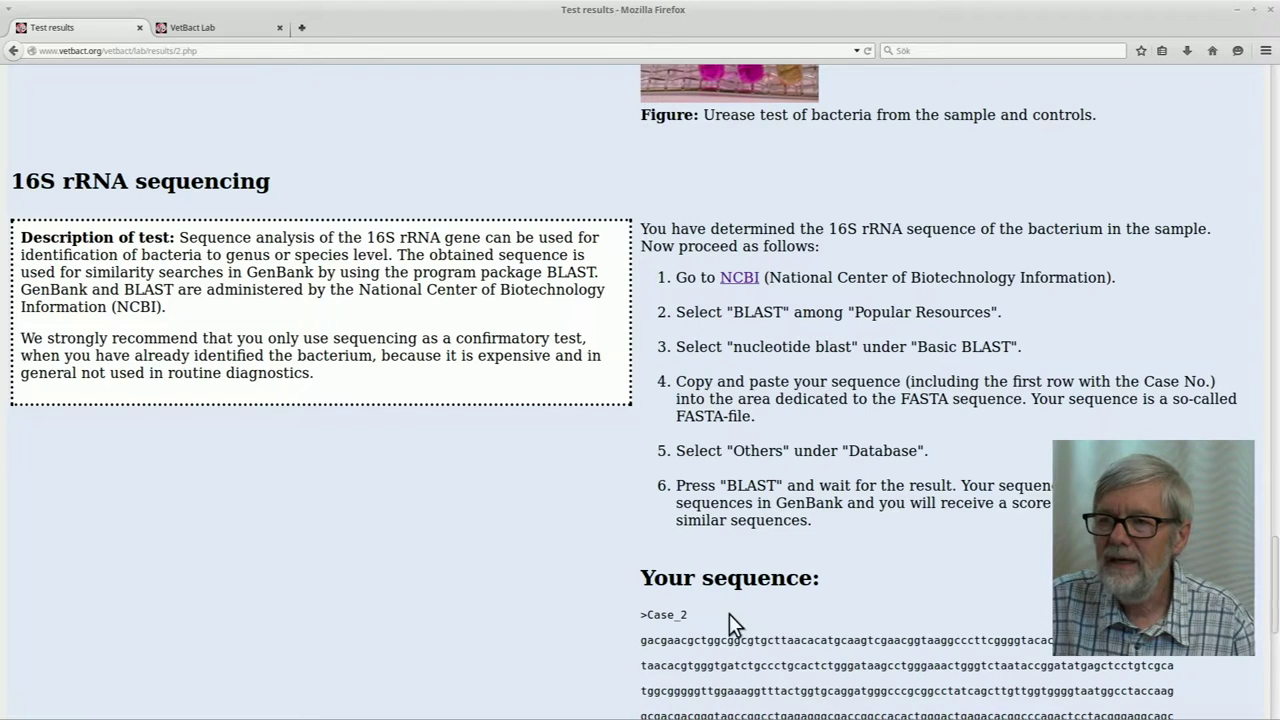
- Select the complete 16S rRNA sequence including its ">Case_2" header line, and open the linked NCBI website
drag(636, 612, 783, 716)
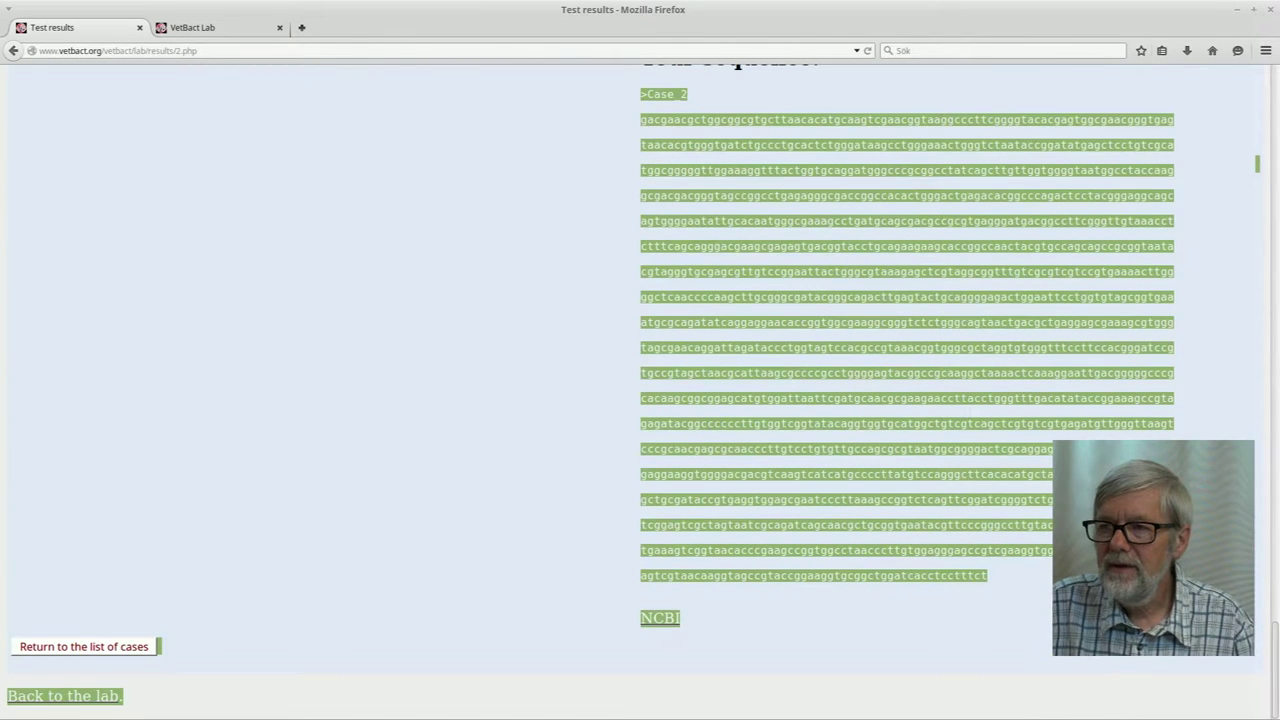
click(938, 607)
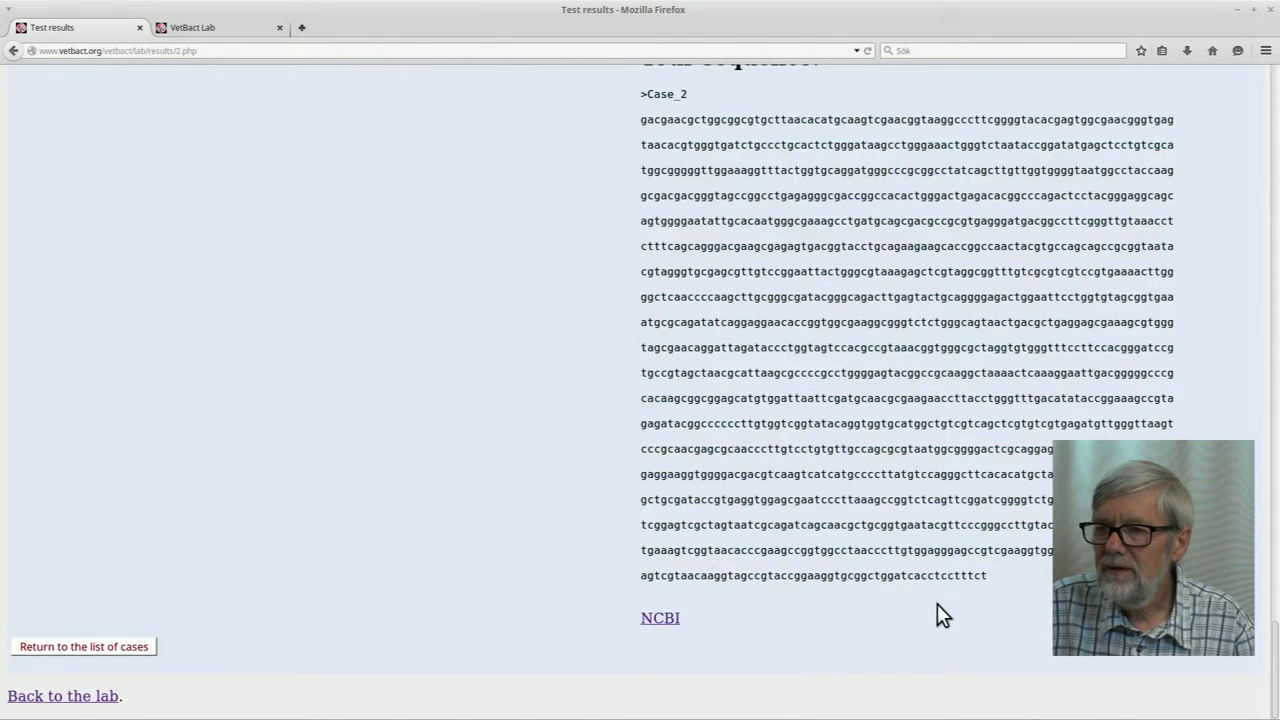
drag(997, 583, 639, 99)
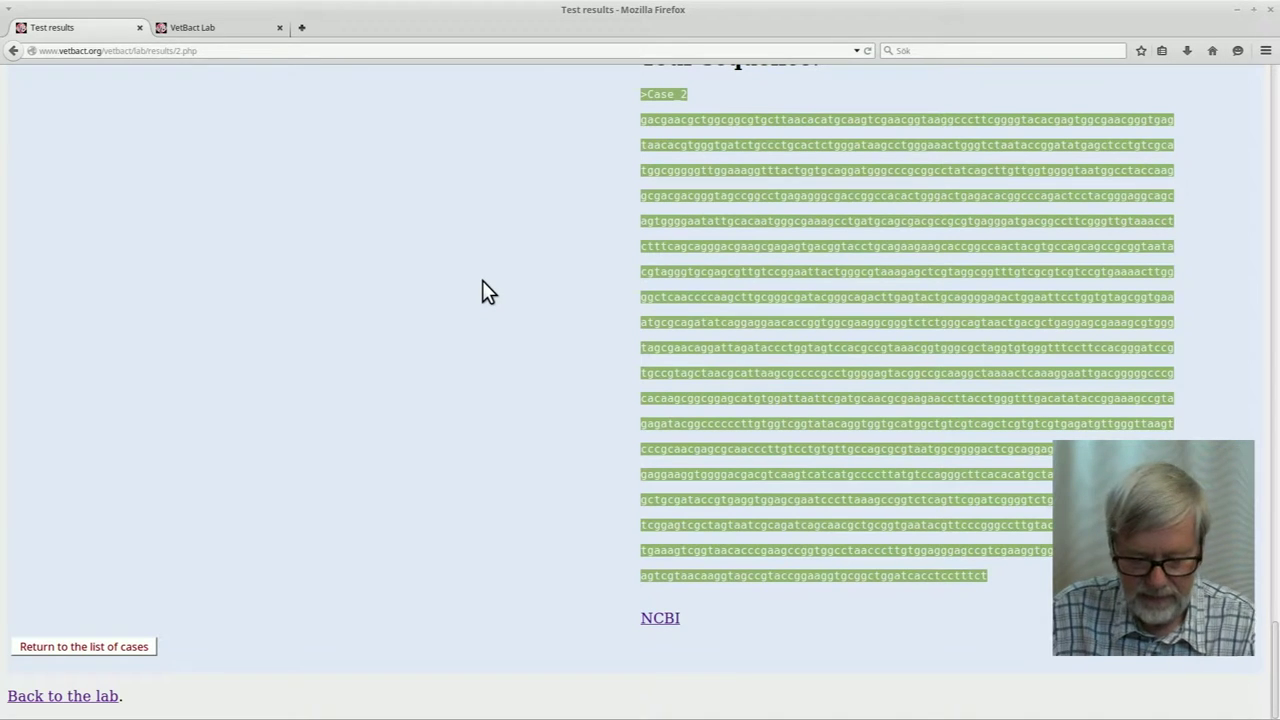
key(alt+Tab)
key(alt+Tab)
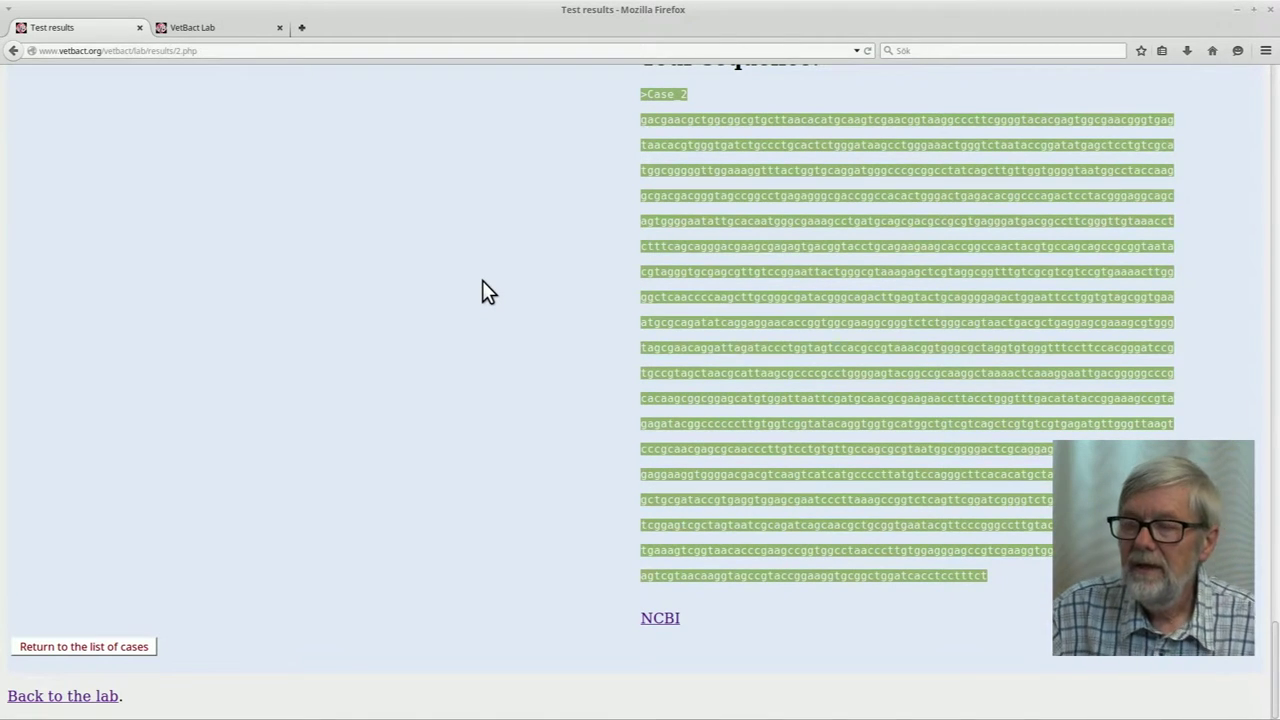
click(660, 618)
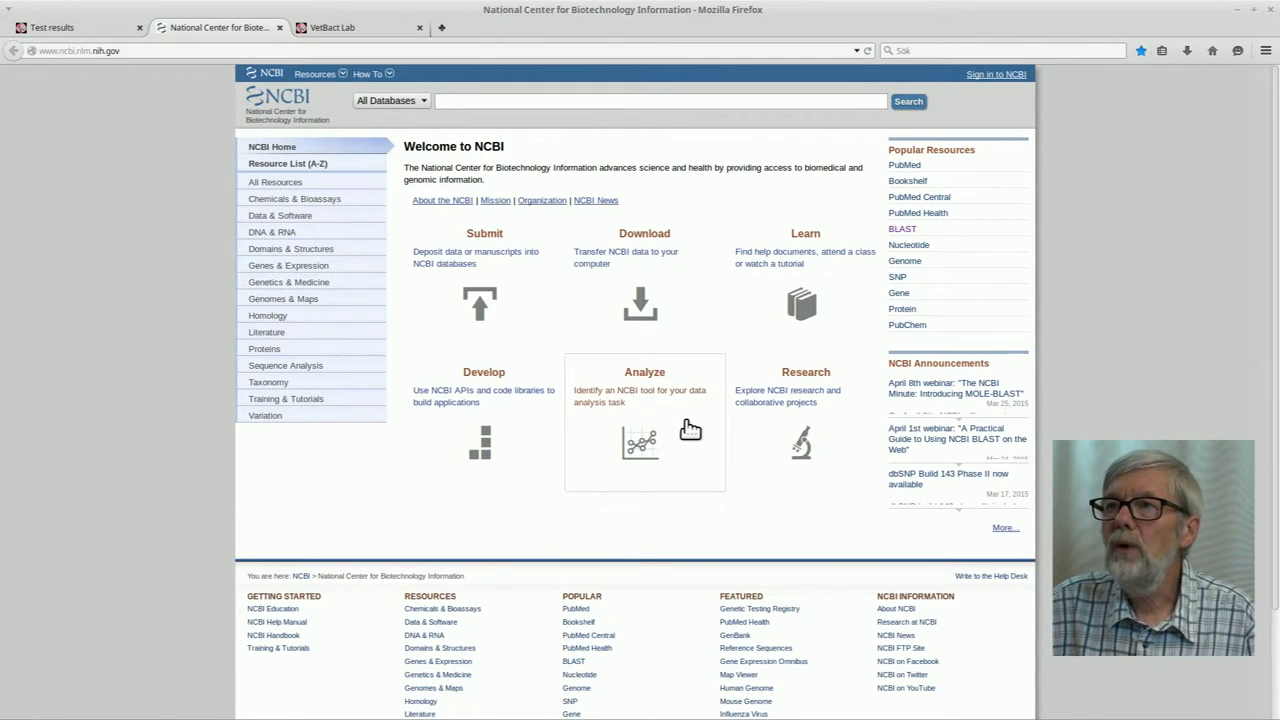
- Open the nucleotide BLAST search on NCBI and paste the copied Case_2 sequence as the query sequence
click(903, 229)
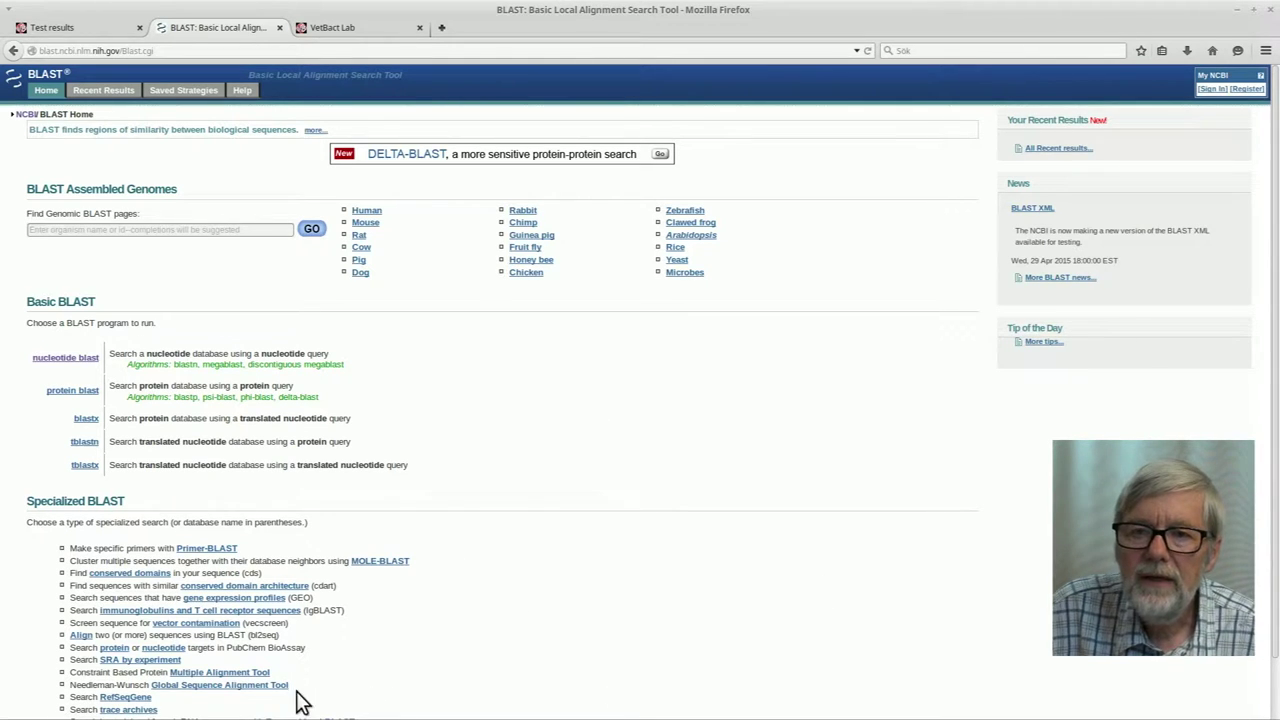
scroll(640, 392, down, 2)
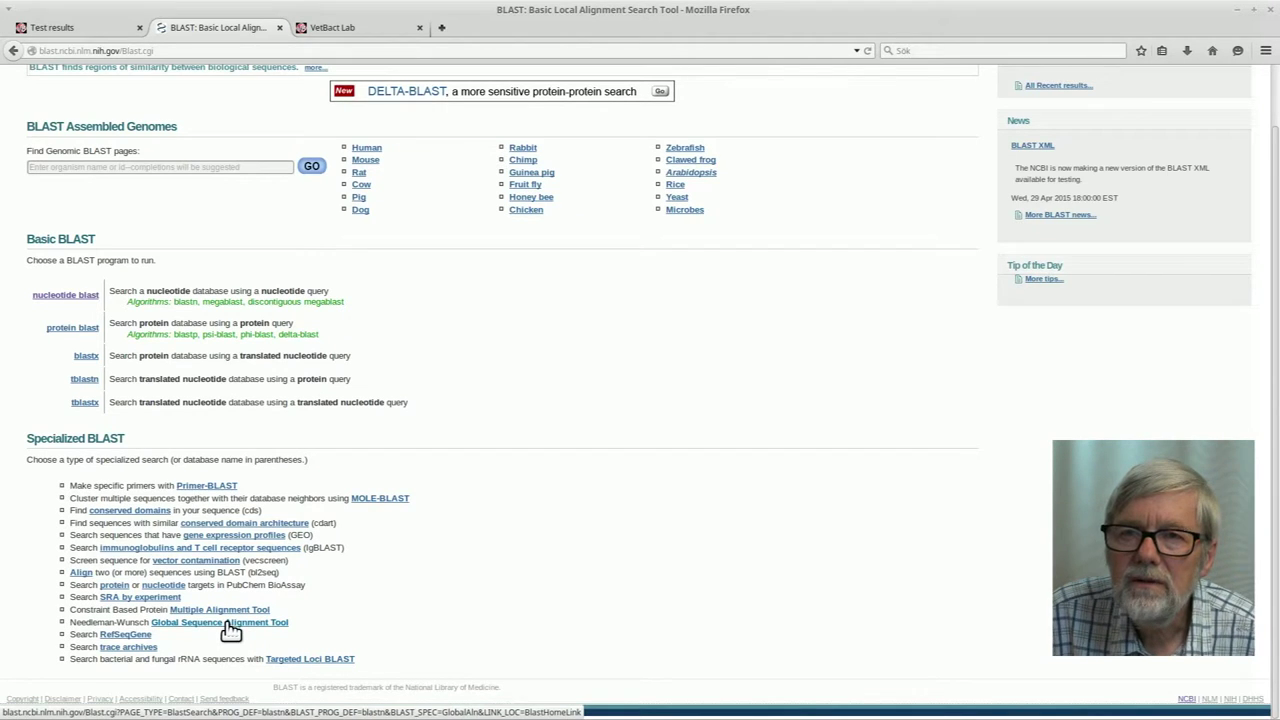
drag(184, 460, 129, 291)
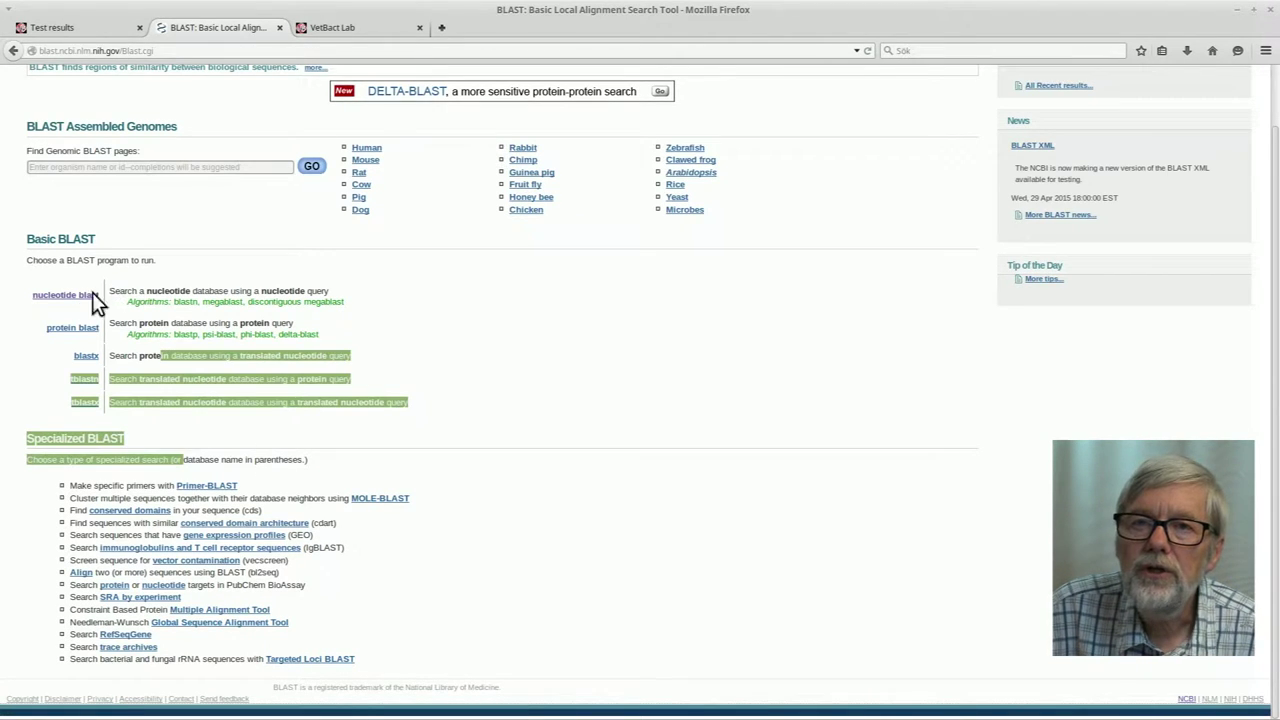
click(86, 297)
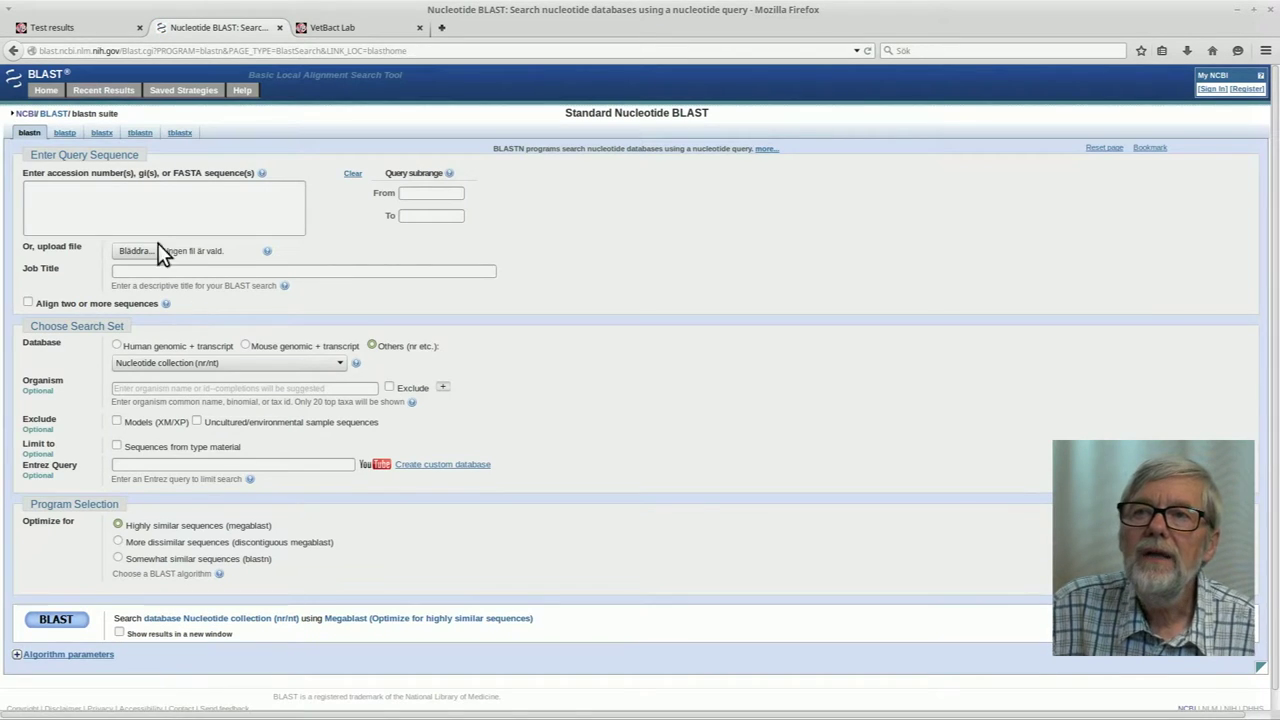
click(68, 196)
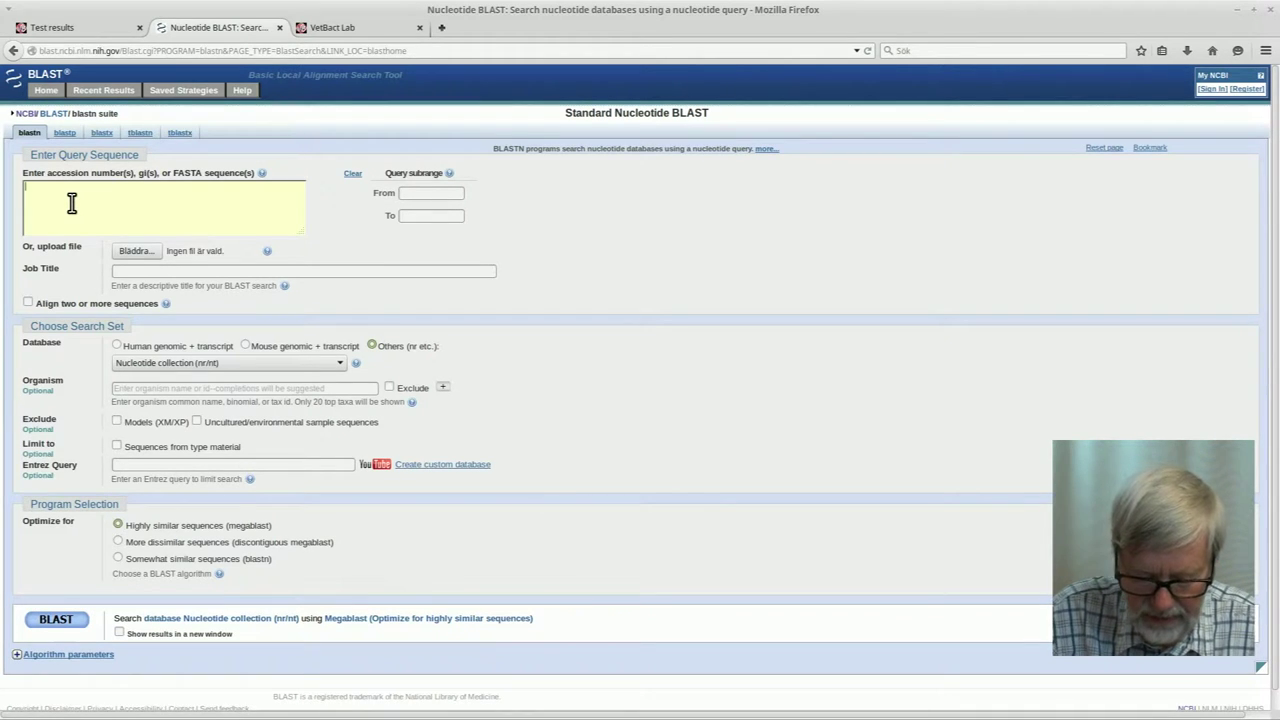
key(ctrl+v)
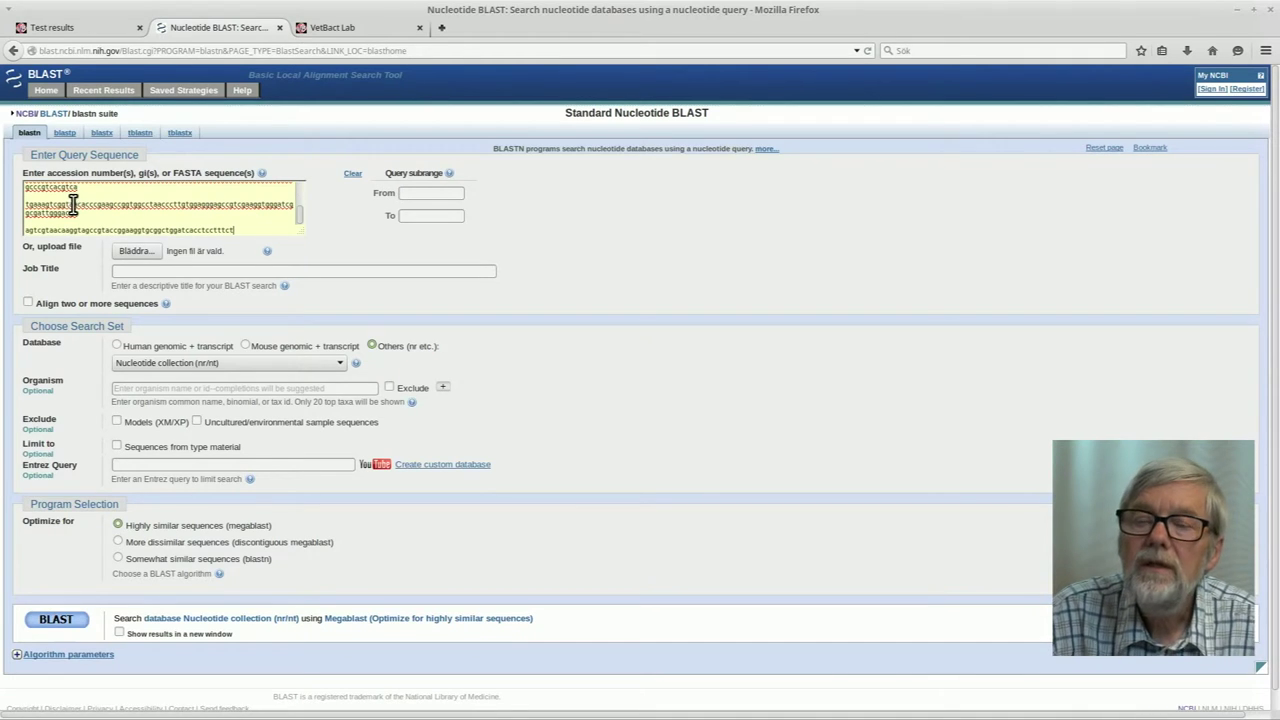
- Give the search the job title Case_2 and run BLAST with the existing database and megablast settings
click(133, 270)
text(Case_2)
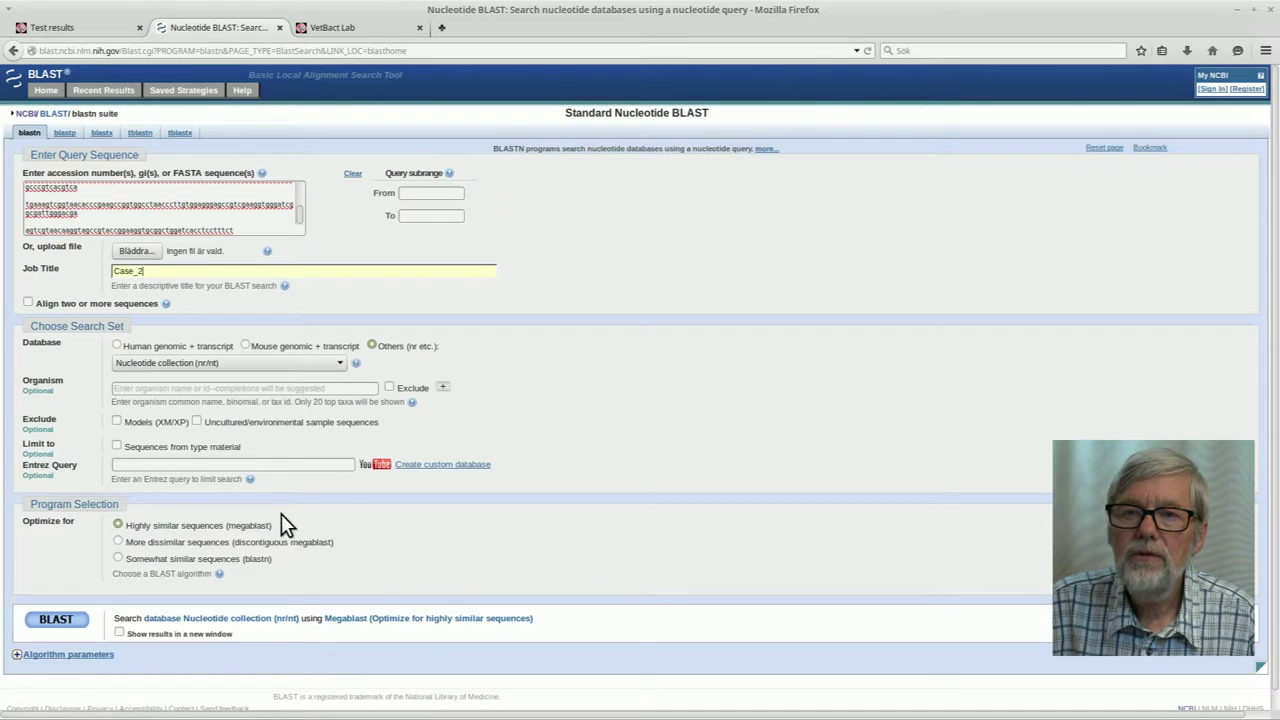
click(57, 621)
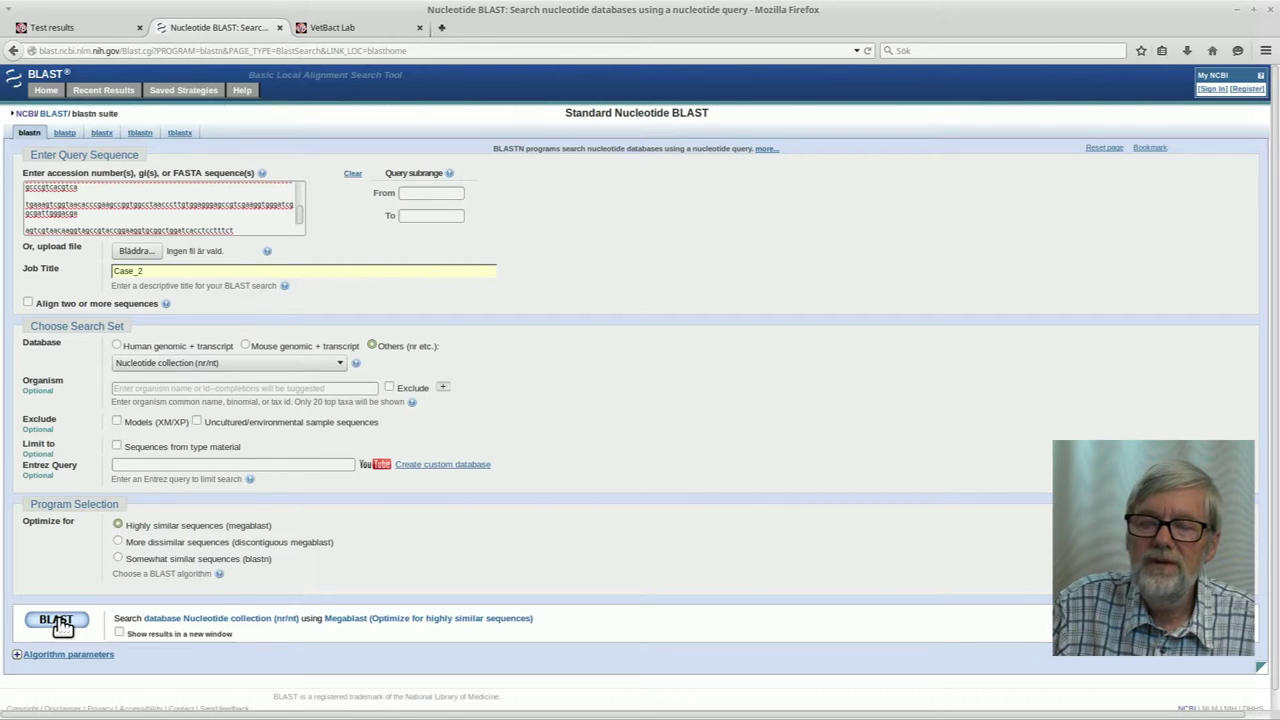
click(57, 621)
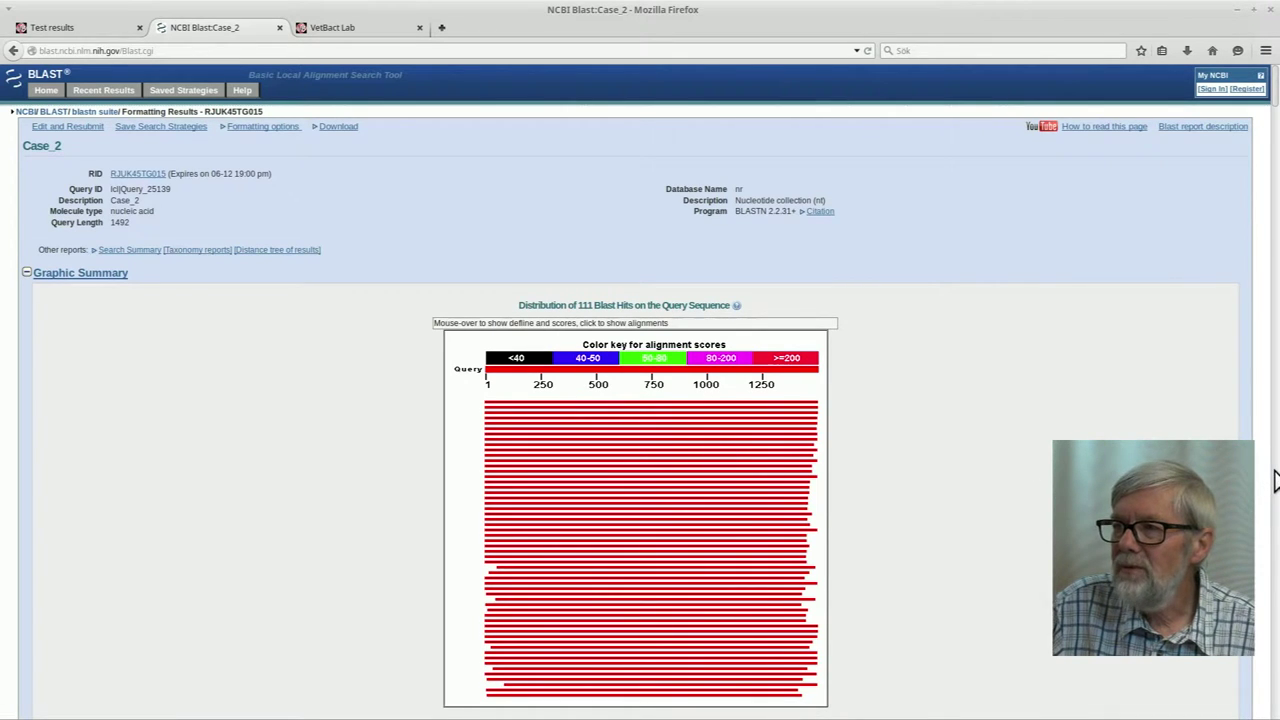
- Examine the BLAST results for Case_2, including the graphic summary and the identities of the best matching sequences
scroll(640, 392, down, 6)
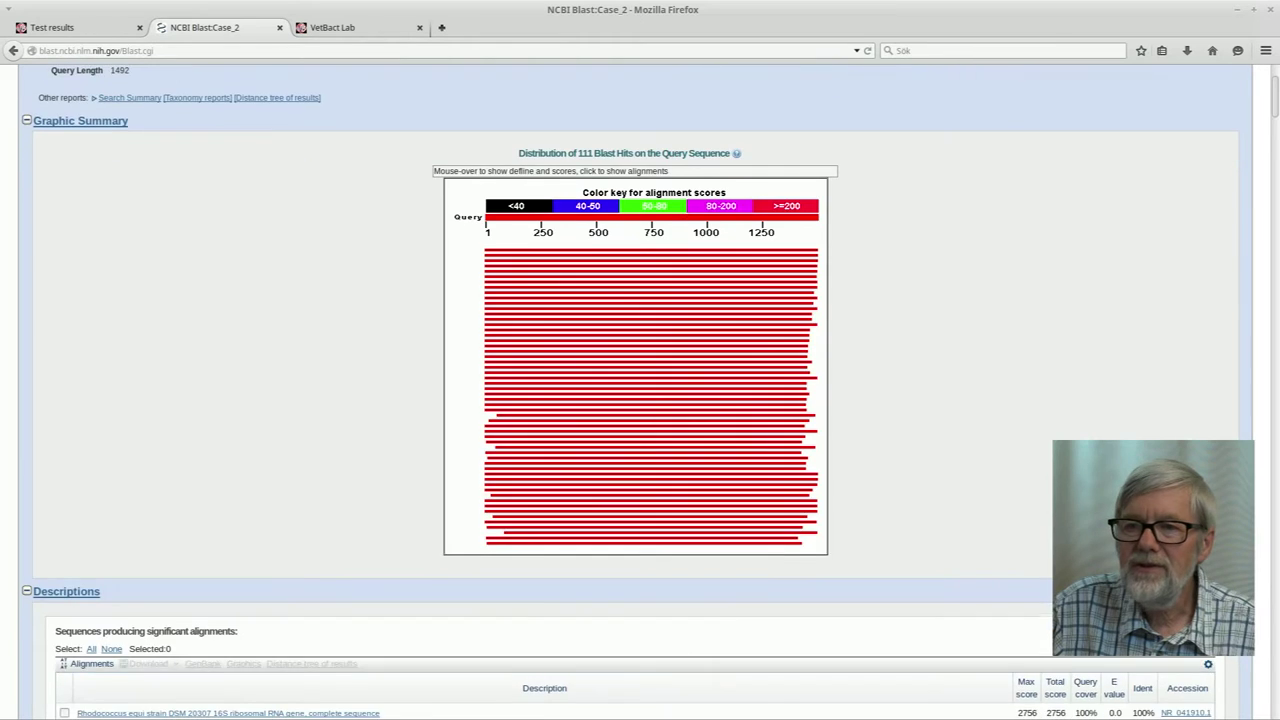
scroll(832, 458, down, 4)
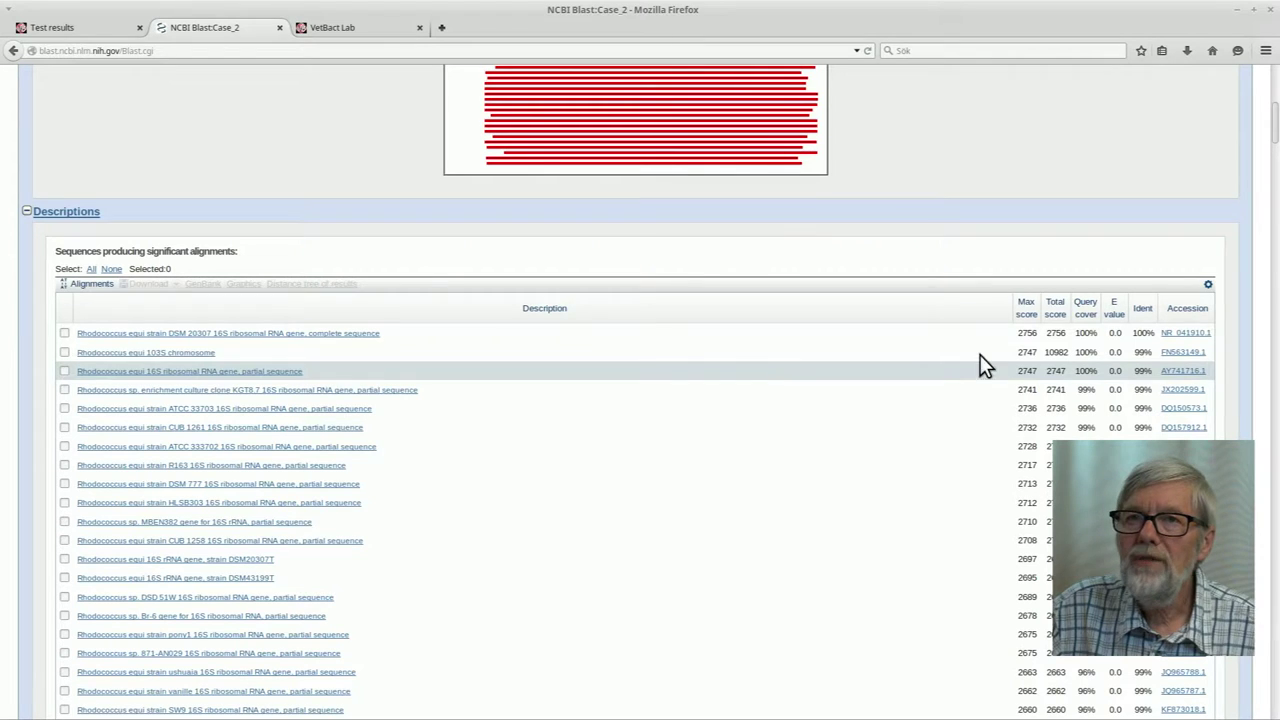
drag(1274, 120, 1274, 80)
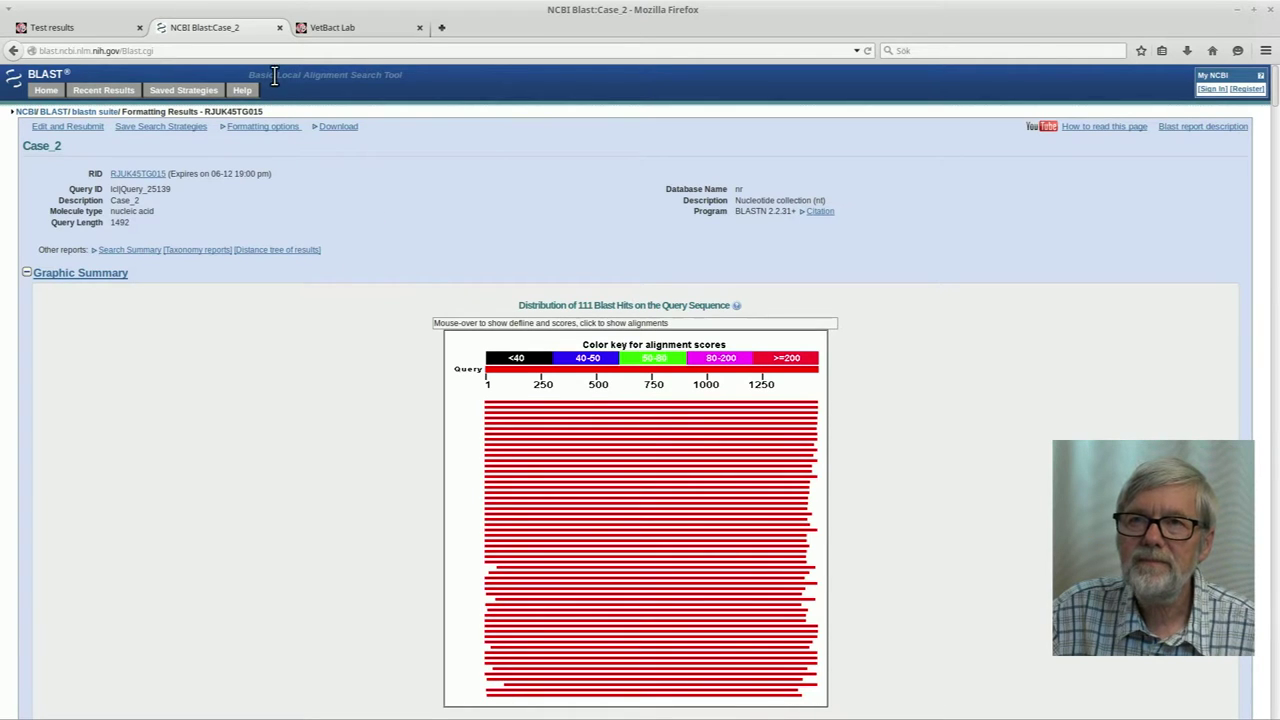
- Return to the VetBact Lab case list and open Food sample 2: Soft ice cream
click(357, 30)
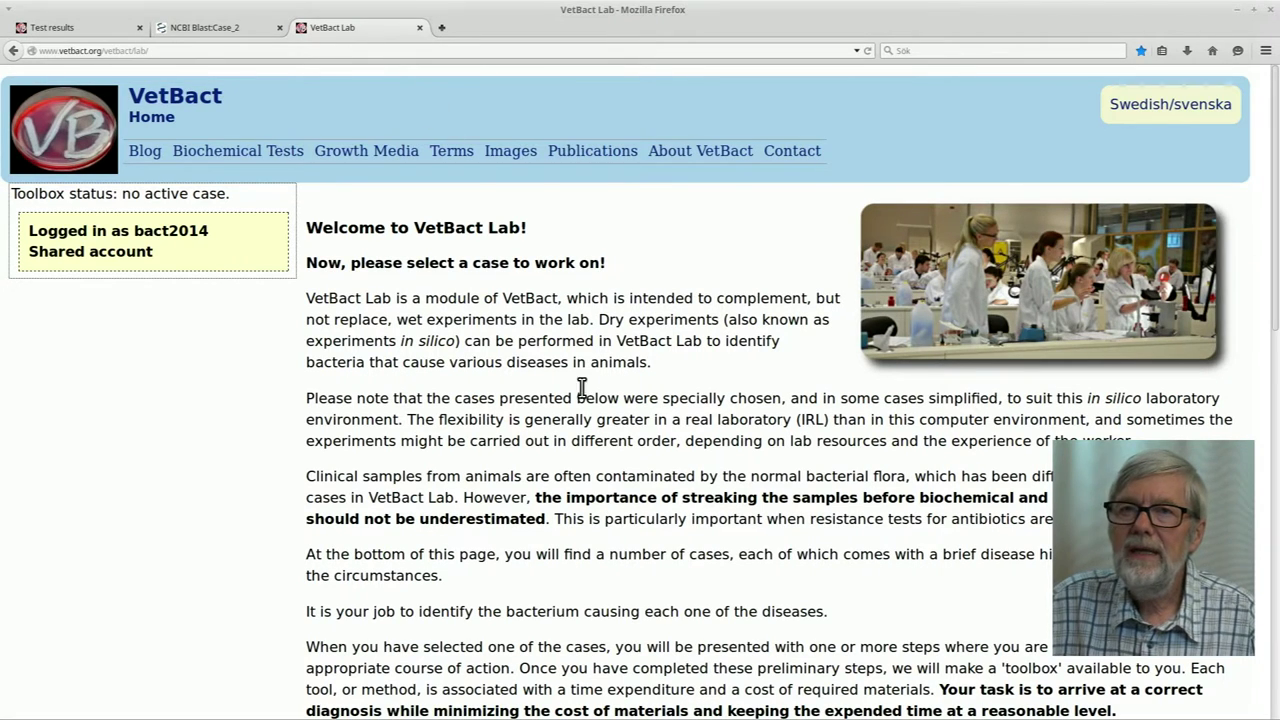
drag(1273, 307, 1270, 703)
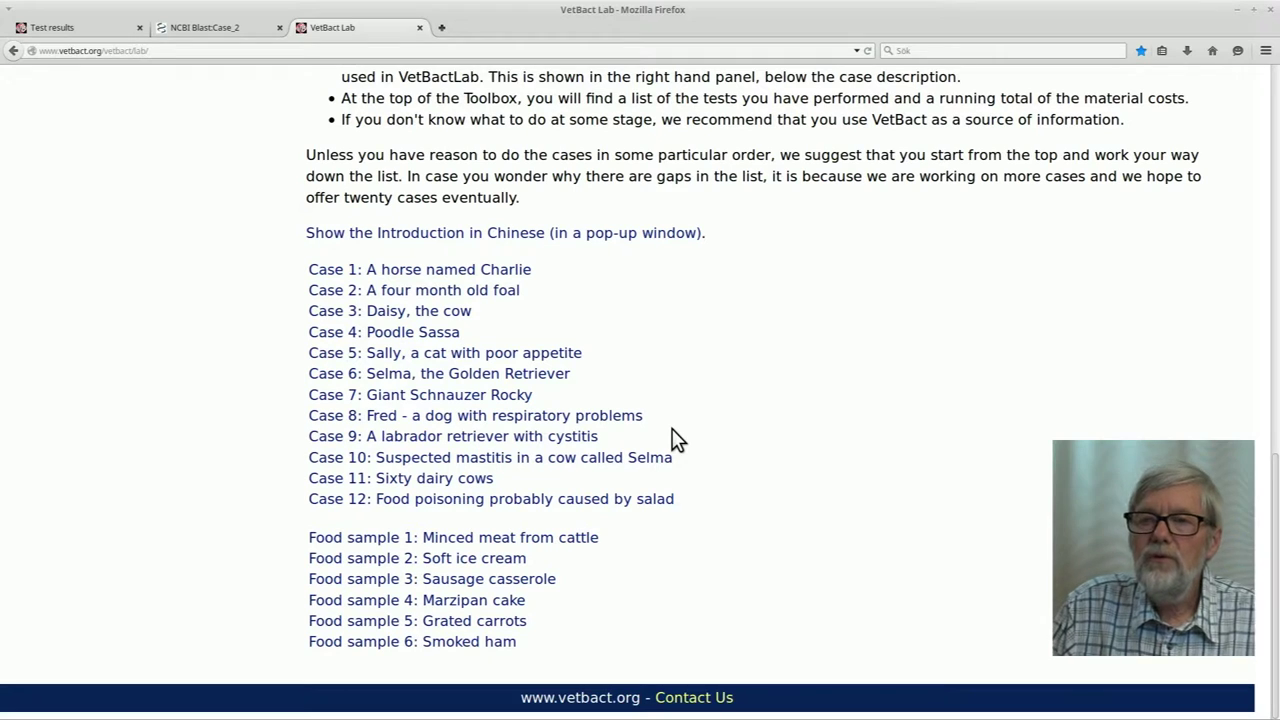
click(475, 562)
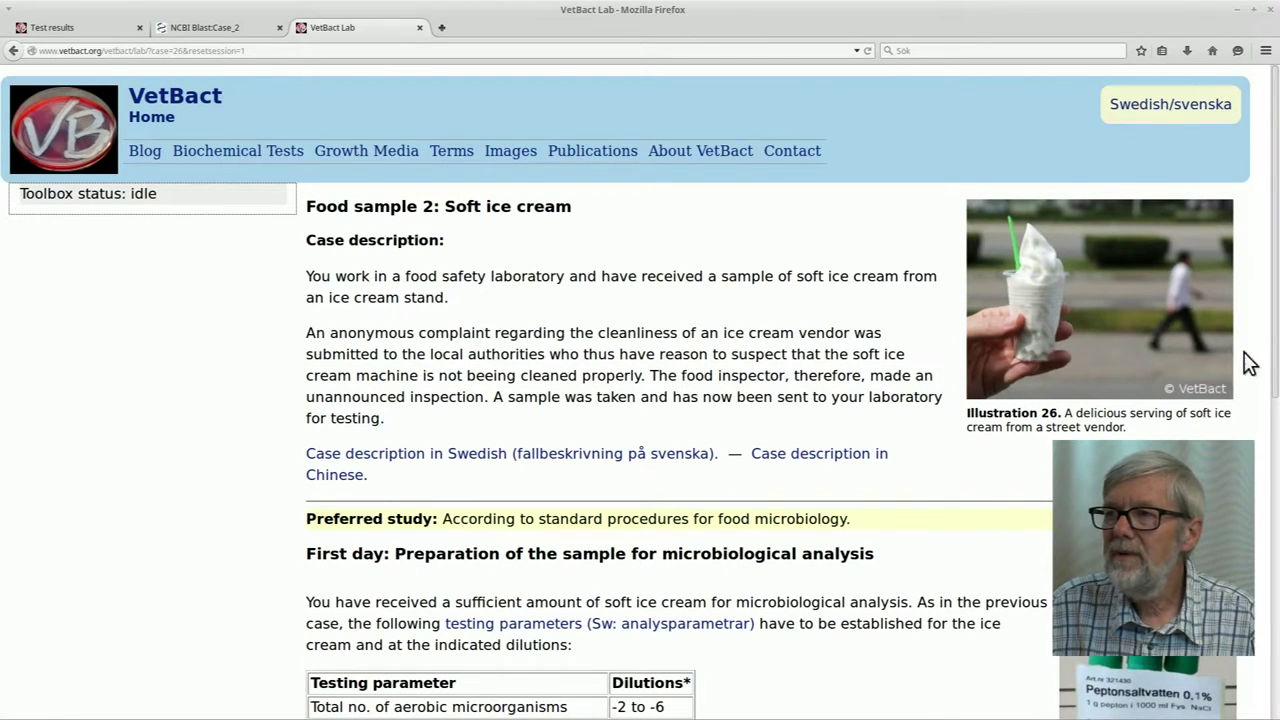
- Read the soft ice cream case and sample preparation, and submit 5 as the number of dilution tubes for the cultivations
scroll(1277, 352, down, 3)
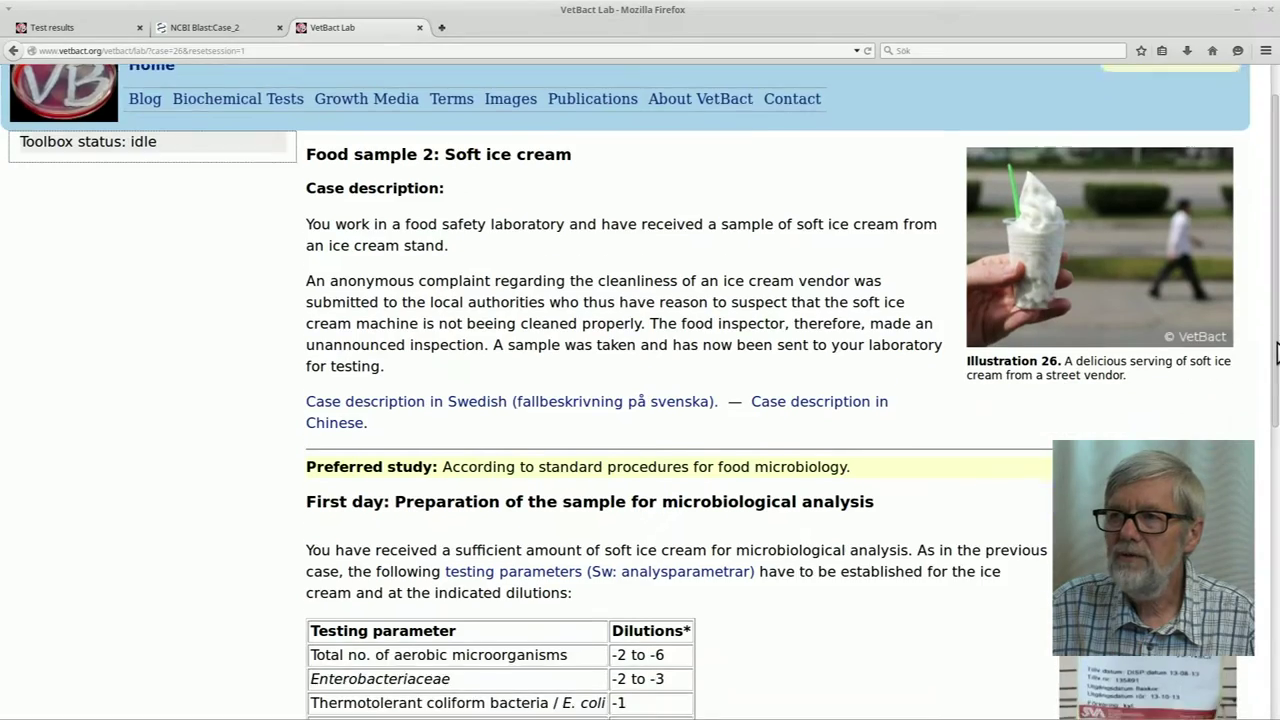
scroll(1277, 352, down, 1)
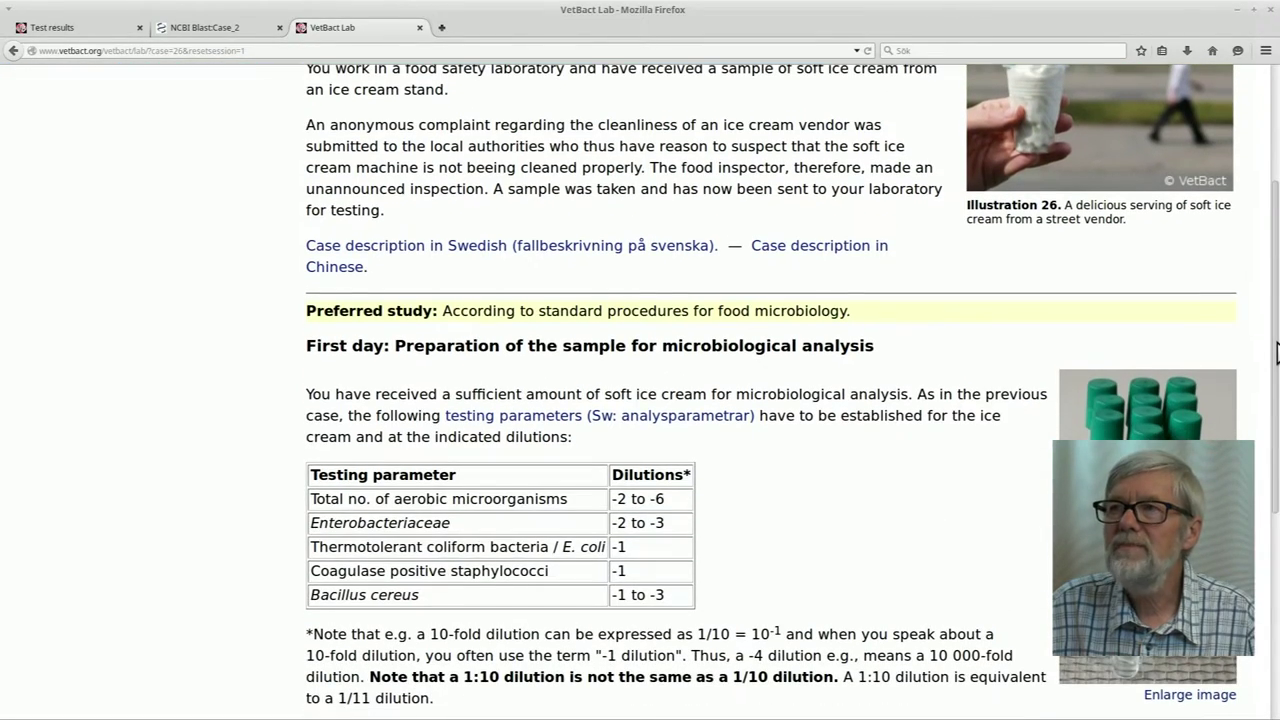
scroll(1277, 352, down, 3)
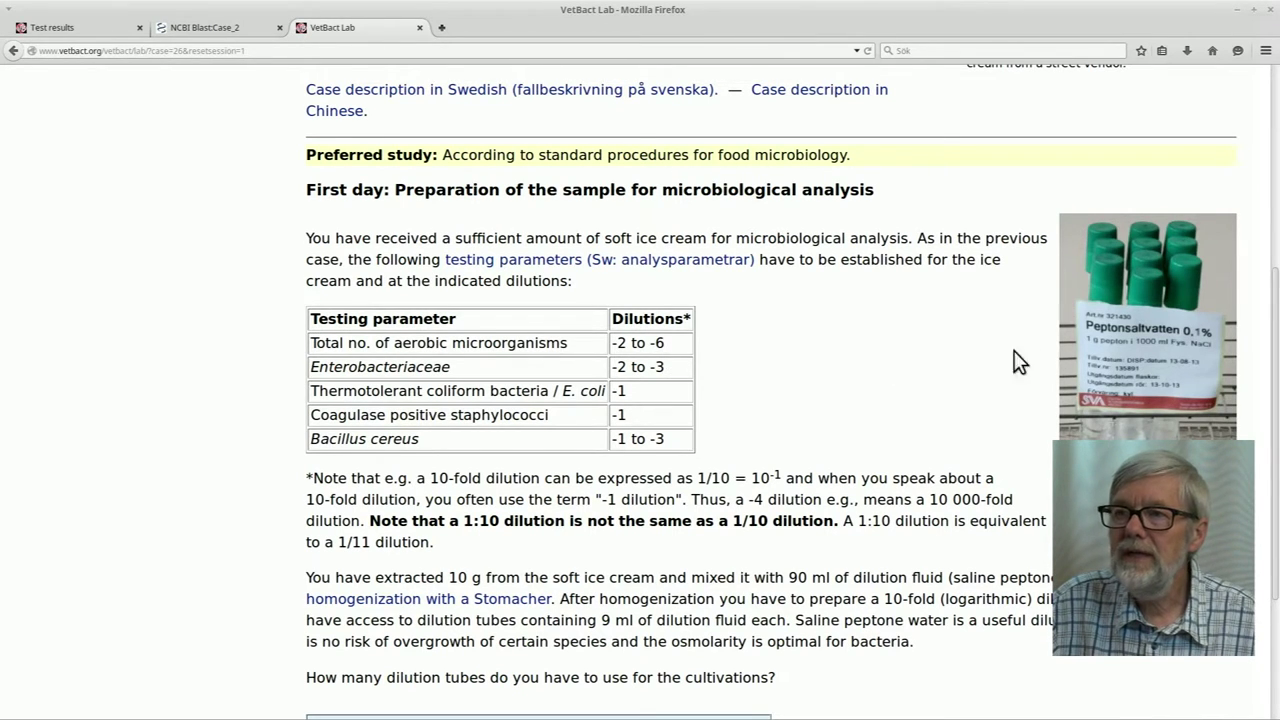
drag(1272, 345, 1272, 485)
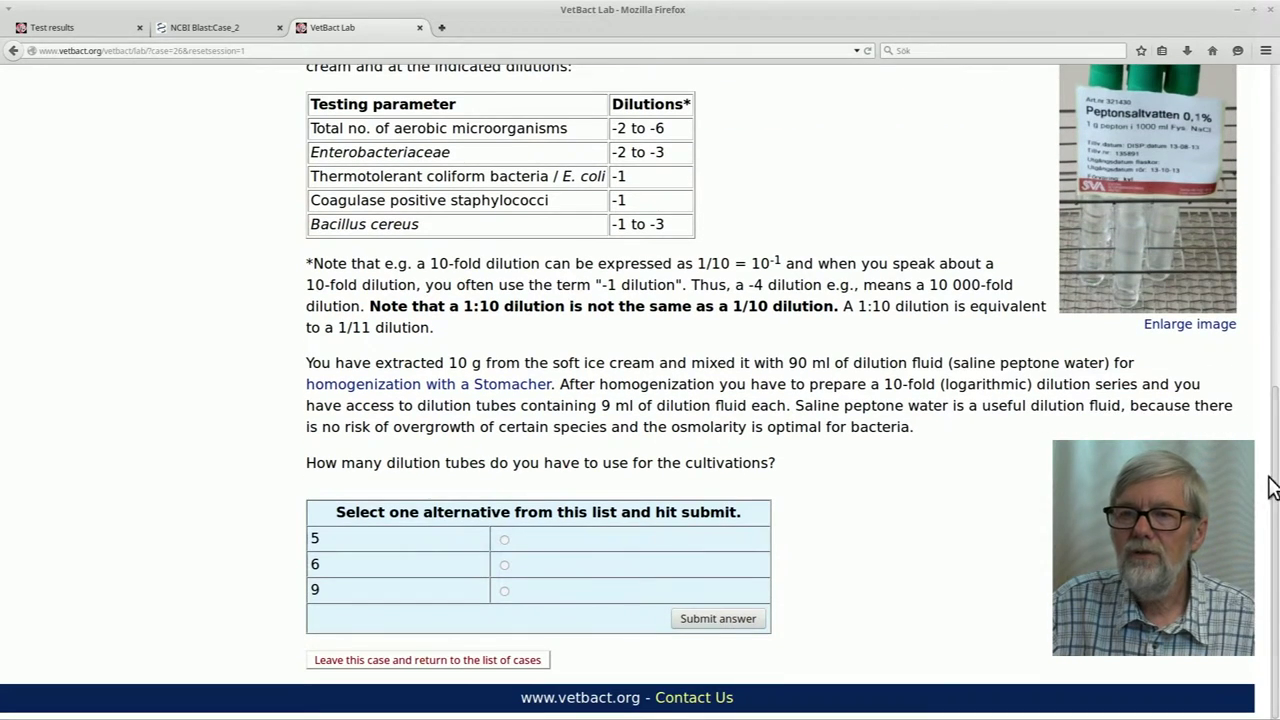
click(505, 541)
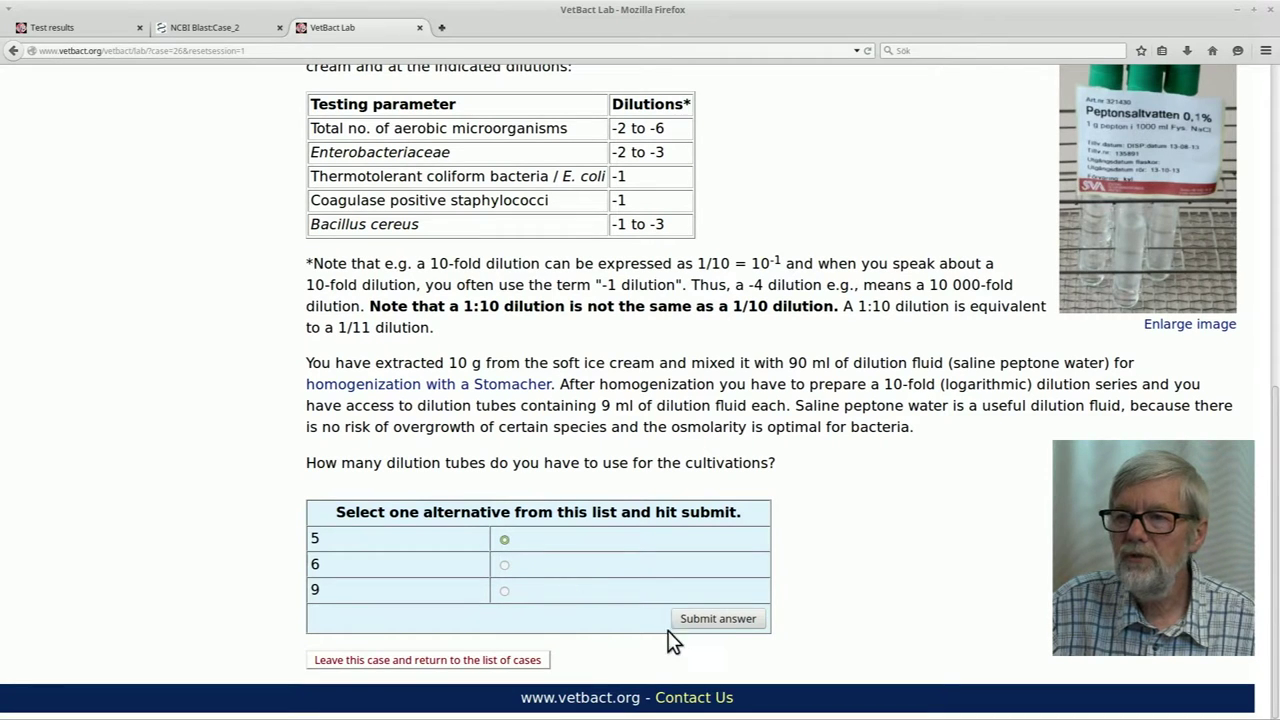
click(712, 619)
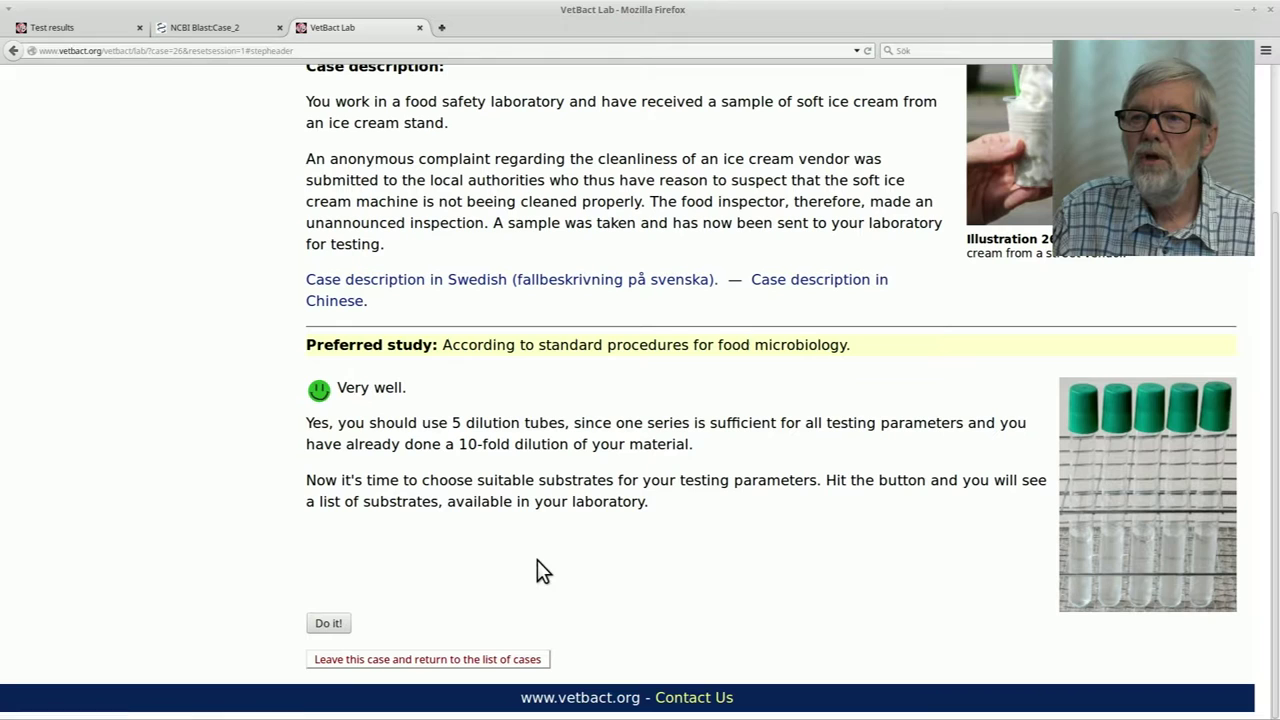
- Proceed to the substrate selection and enter substrate 2 for Enterobacteriaceae and 5 for thermotolerant coliform bacteria / E. coli
click(327, 623)
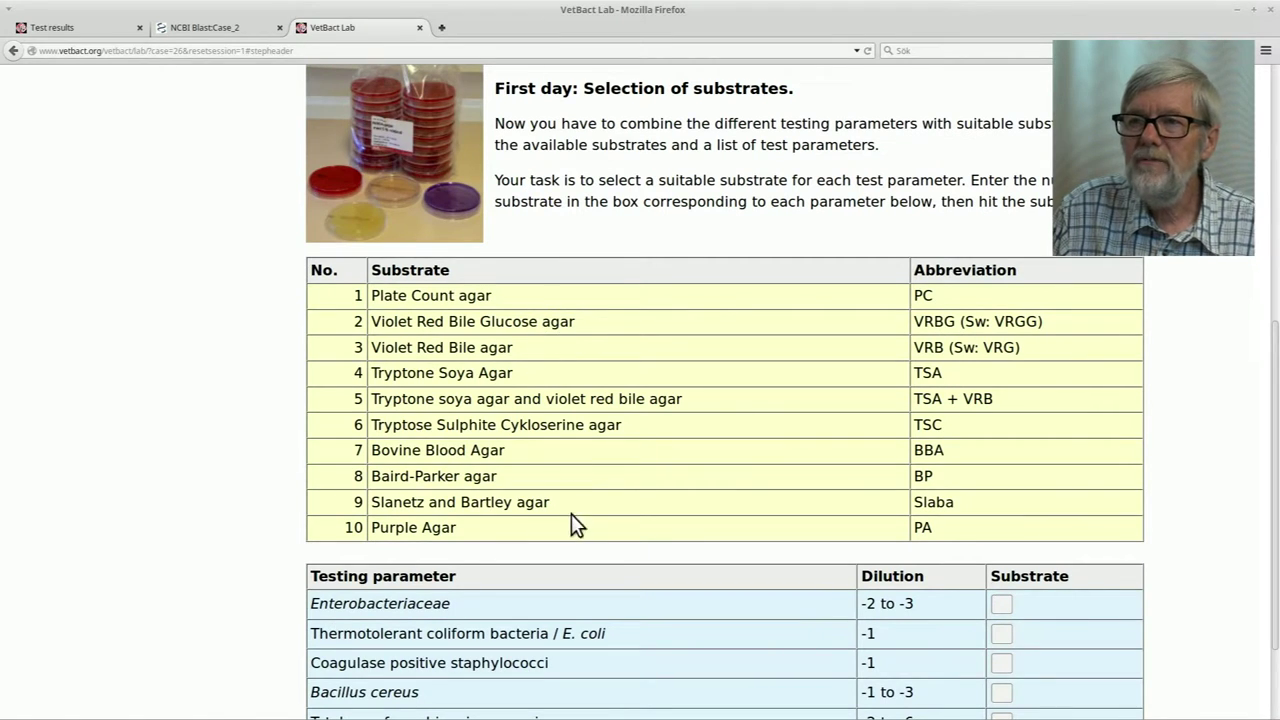
drag(1276, 568, 1276, 601)
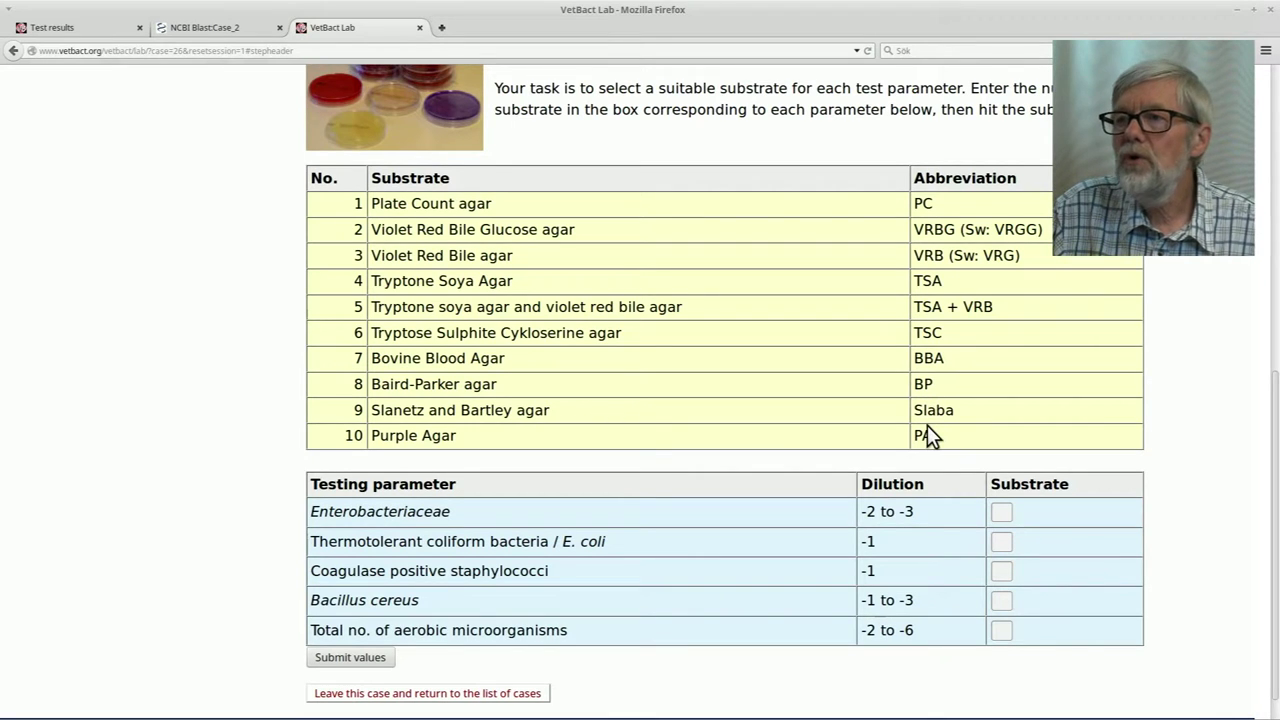
click(1005, 514)
text(2)
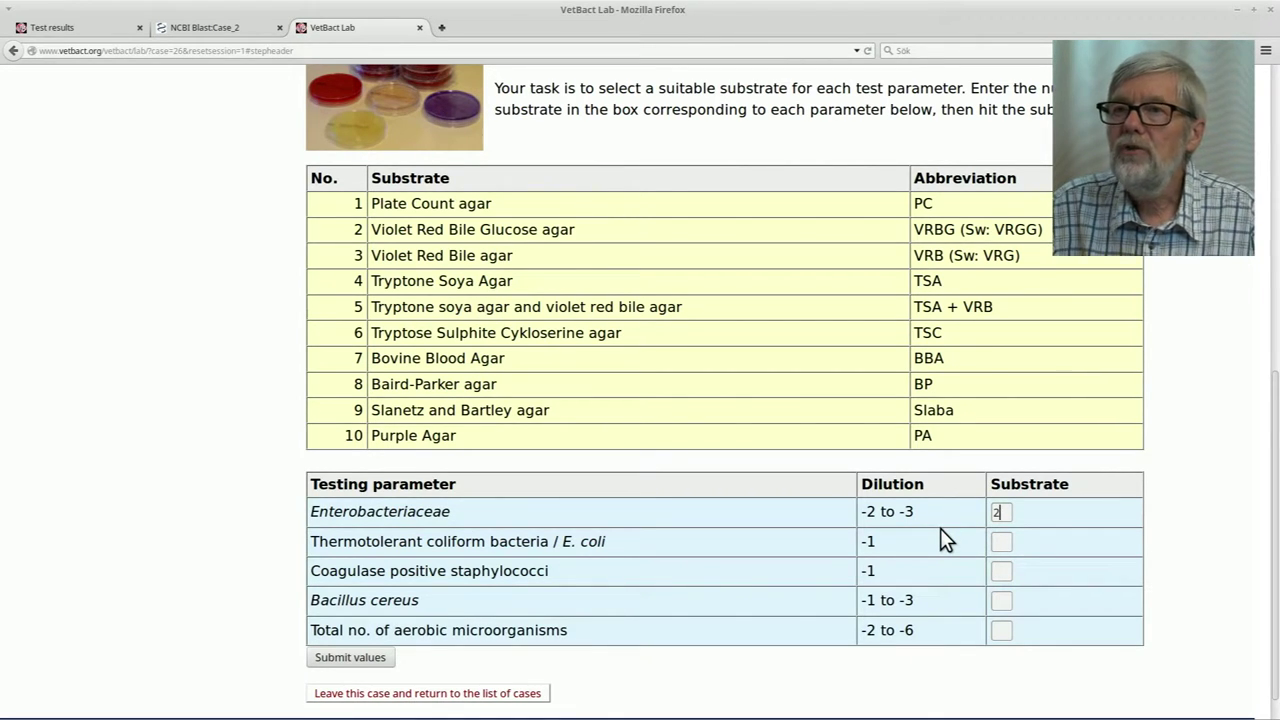
click(1001, 542)
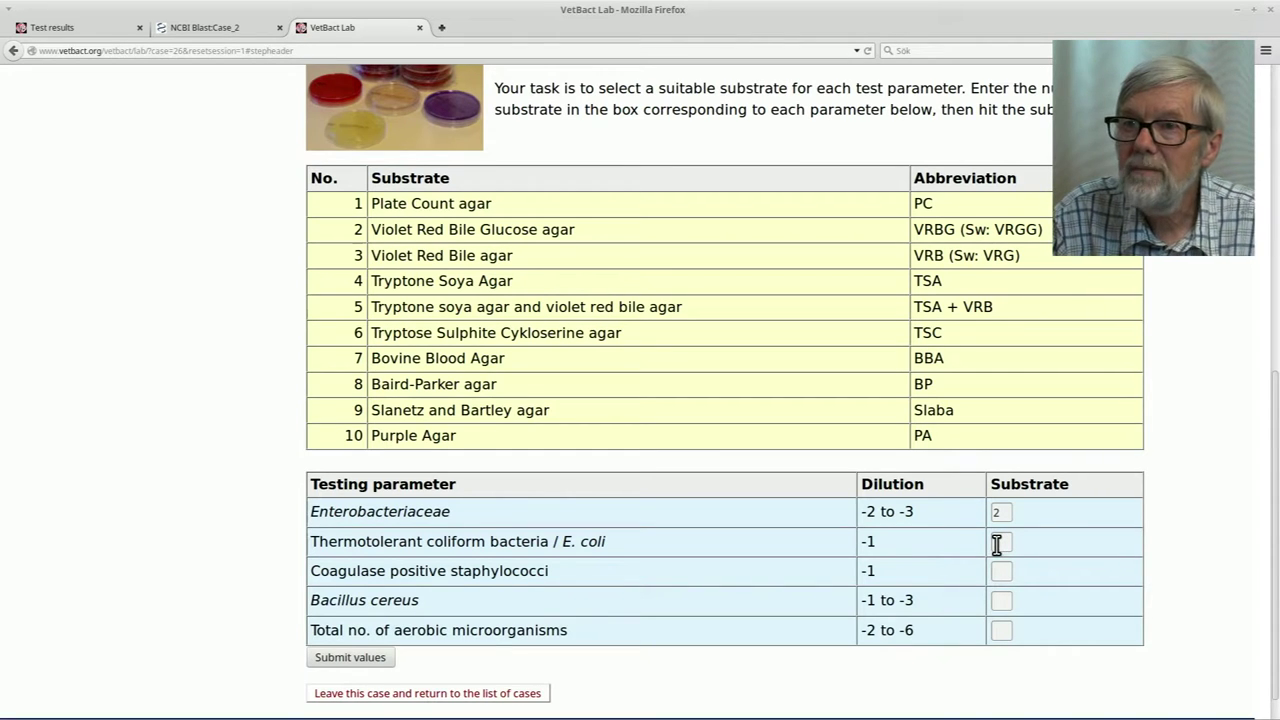
text(5)
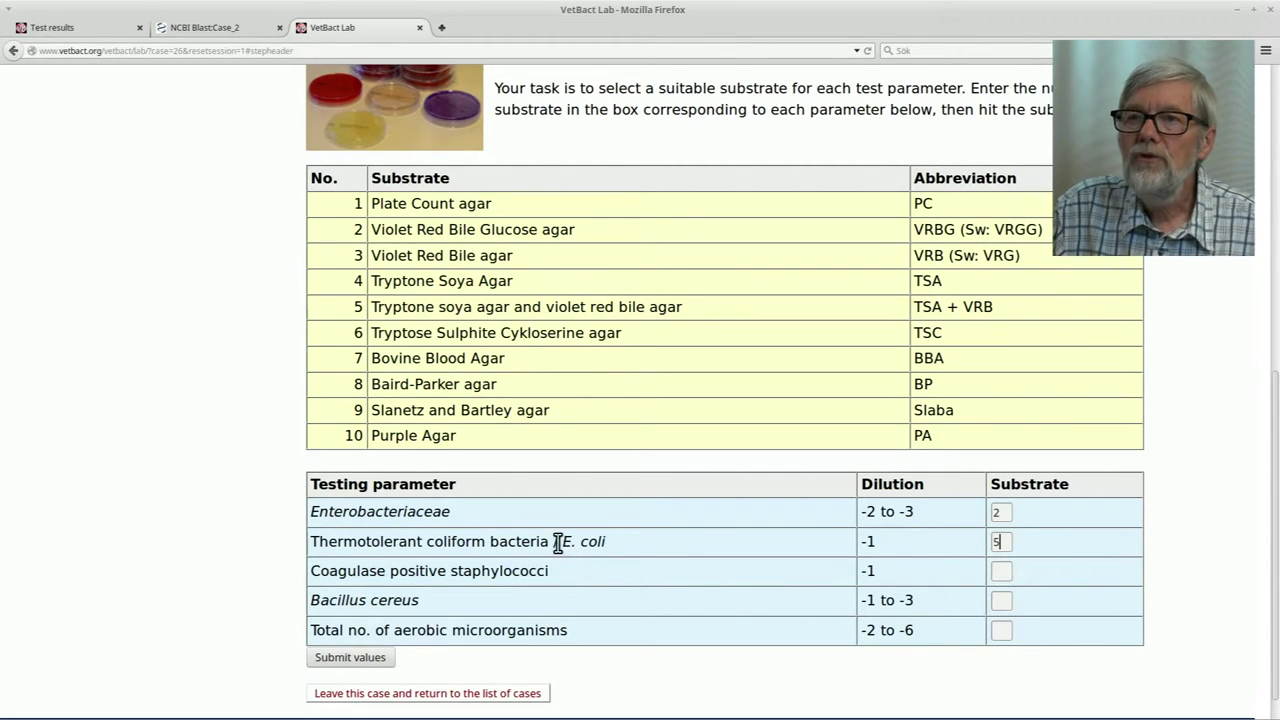
- Enter substrate 8 for coagulase positive staphylococci, 7 for Bacillus cereus and 10 for total no. of aerobic microorganisms, and submit the values
click(1004, 571)
text(8)
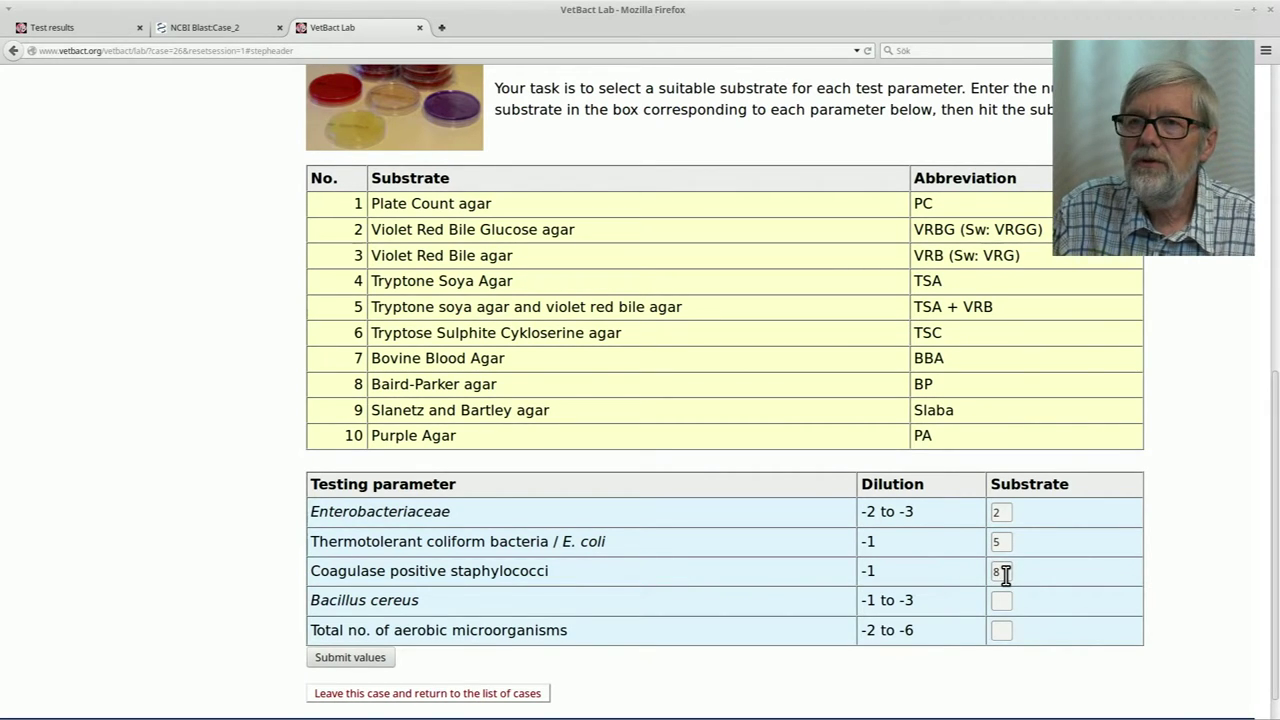
click(1001, 599)
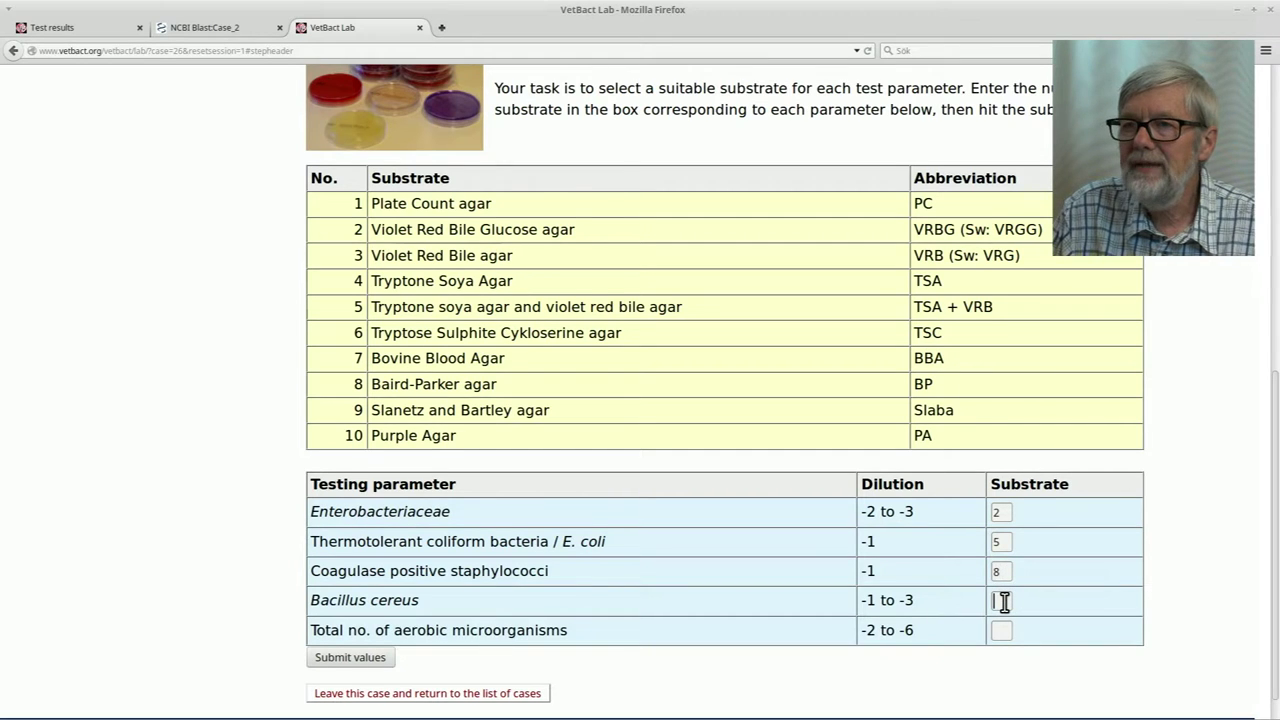
text(7)
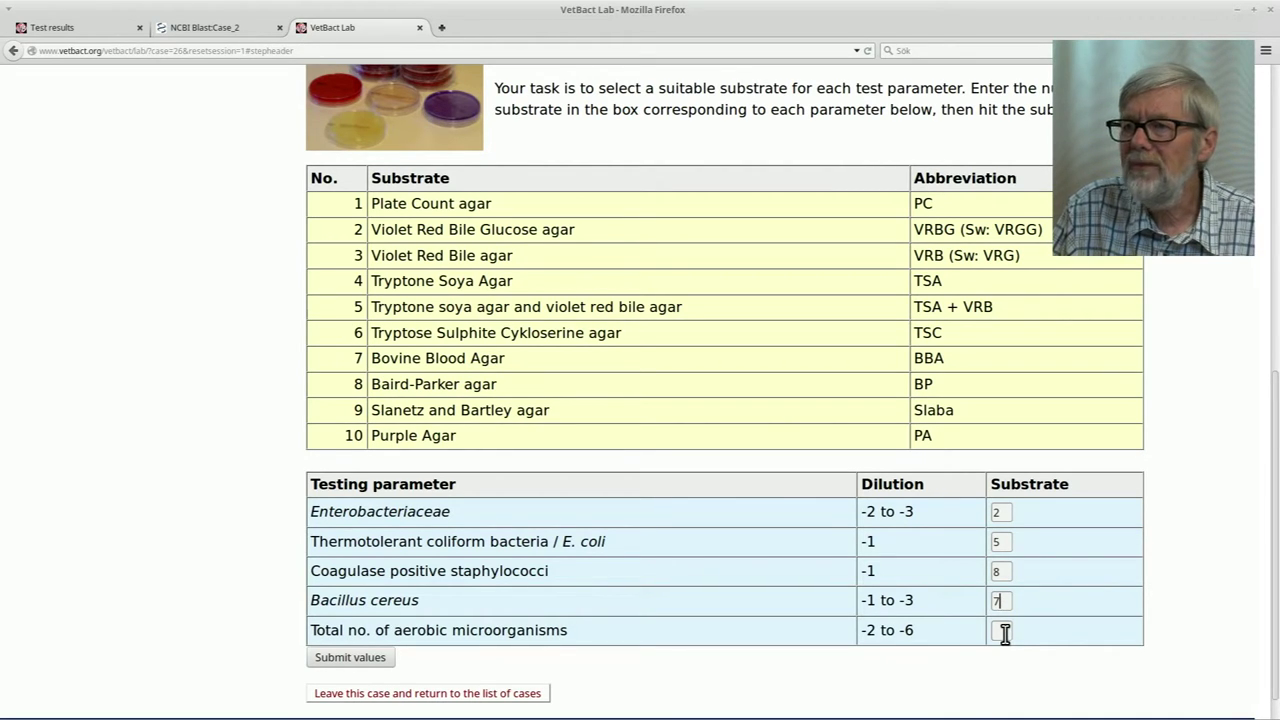
click(1007, 632)
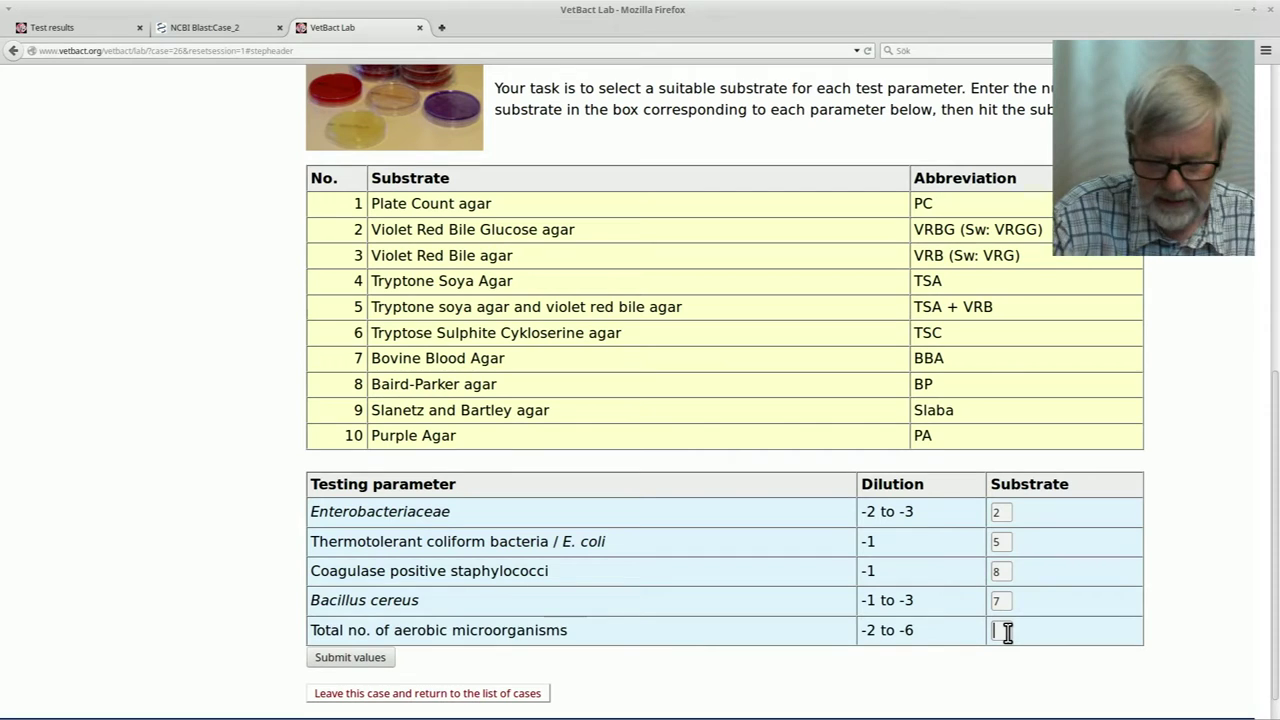
text(10)
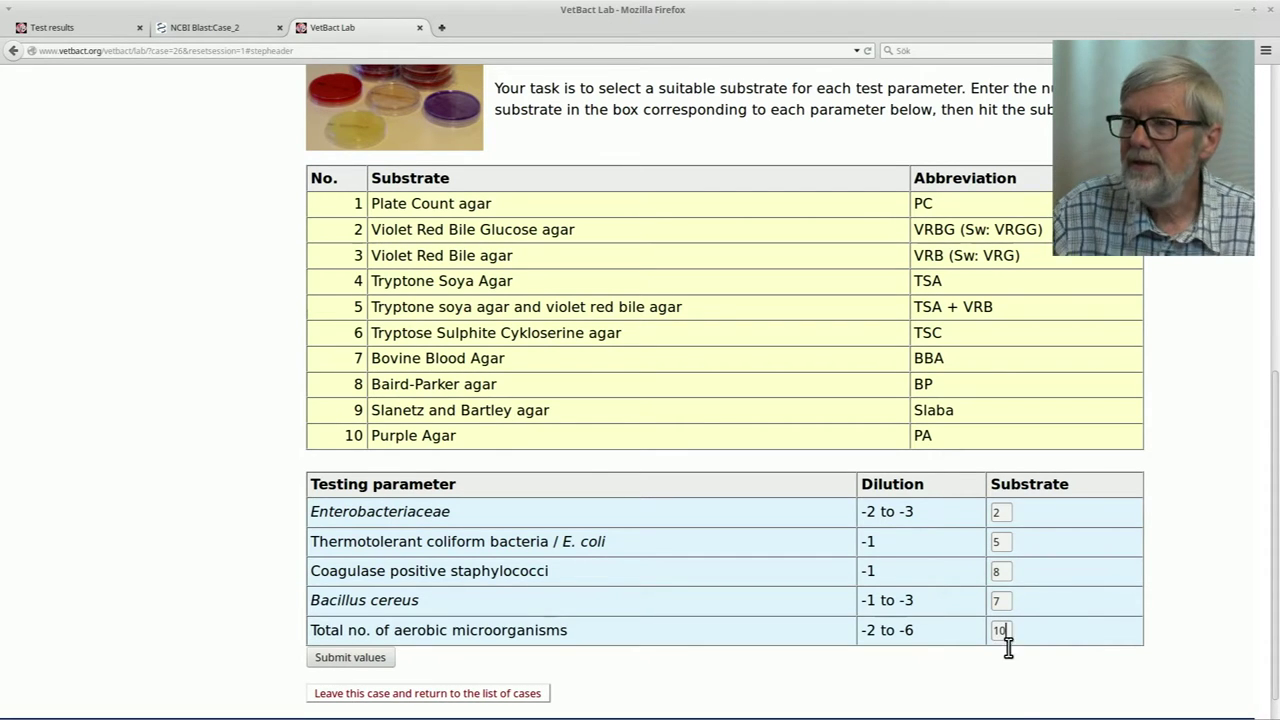
click(350, 658)
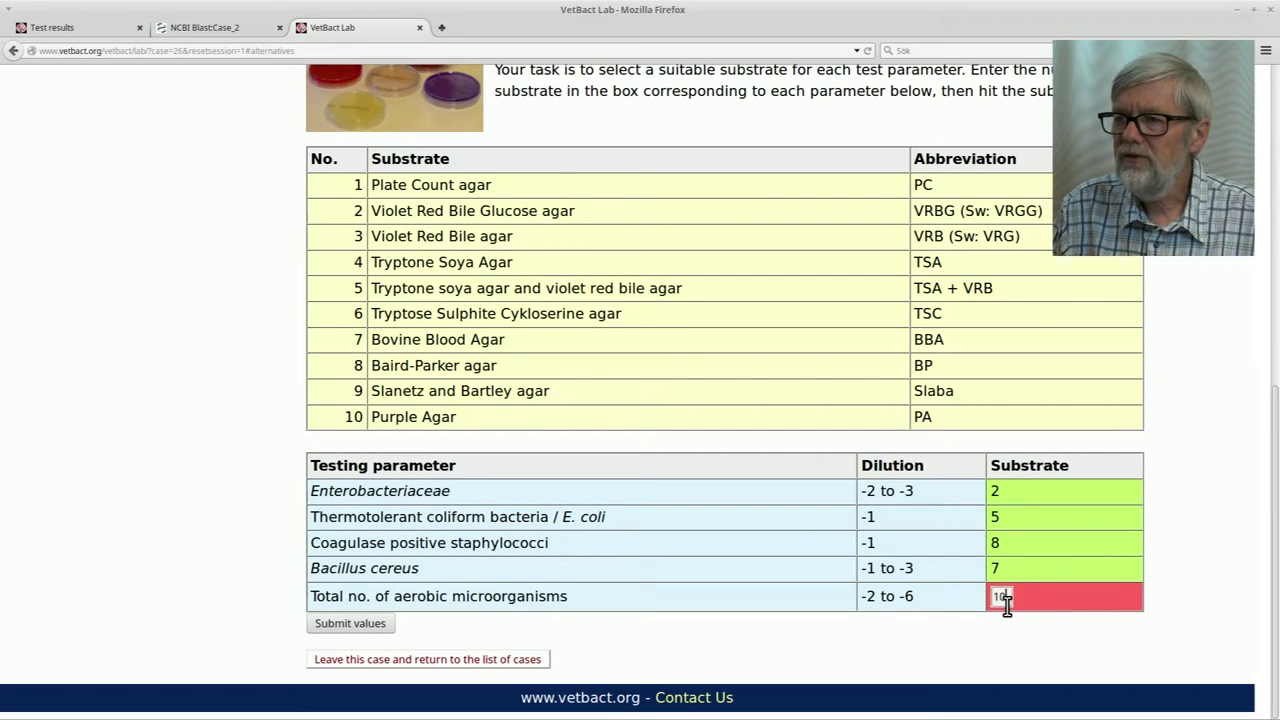
- Change the substrate for total no. of aerobic microorganisms to 1 and resubmit the values
key(BackSpace)
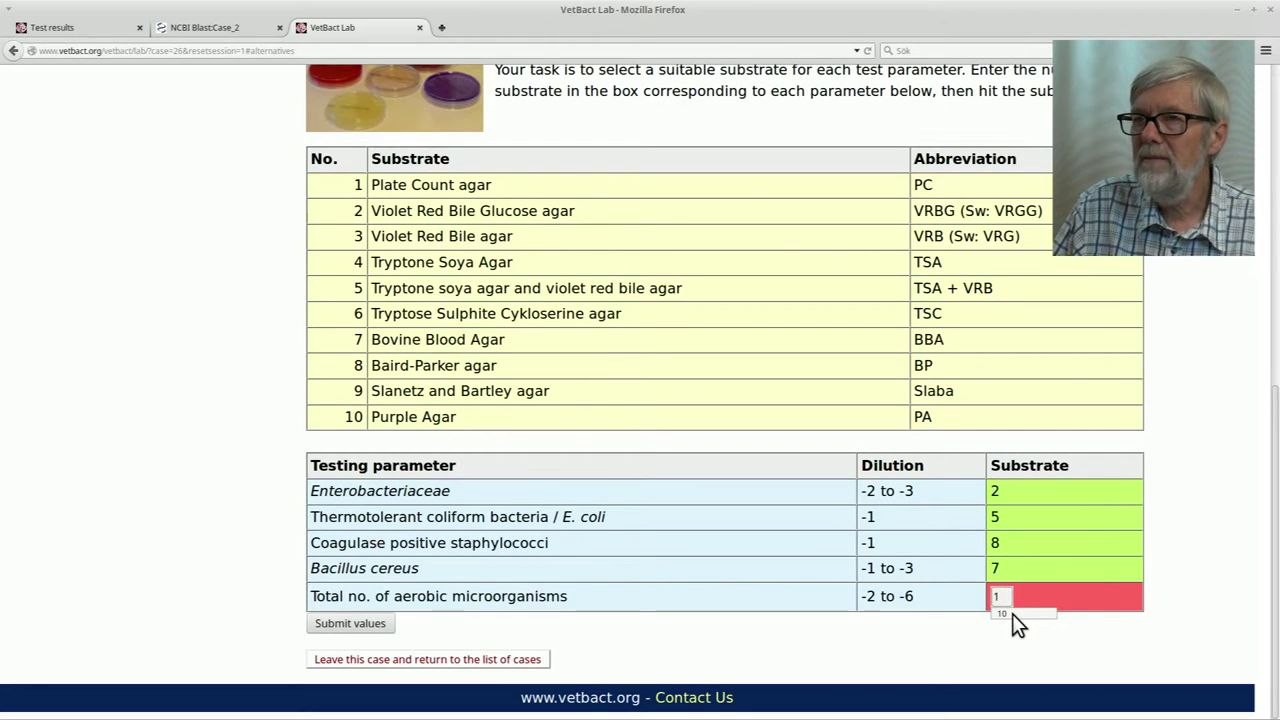
click(375, 621)
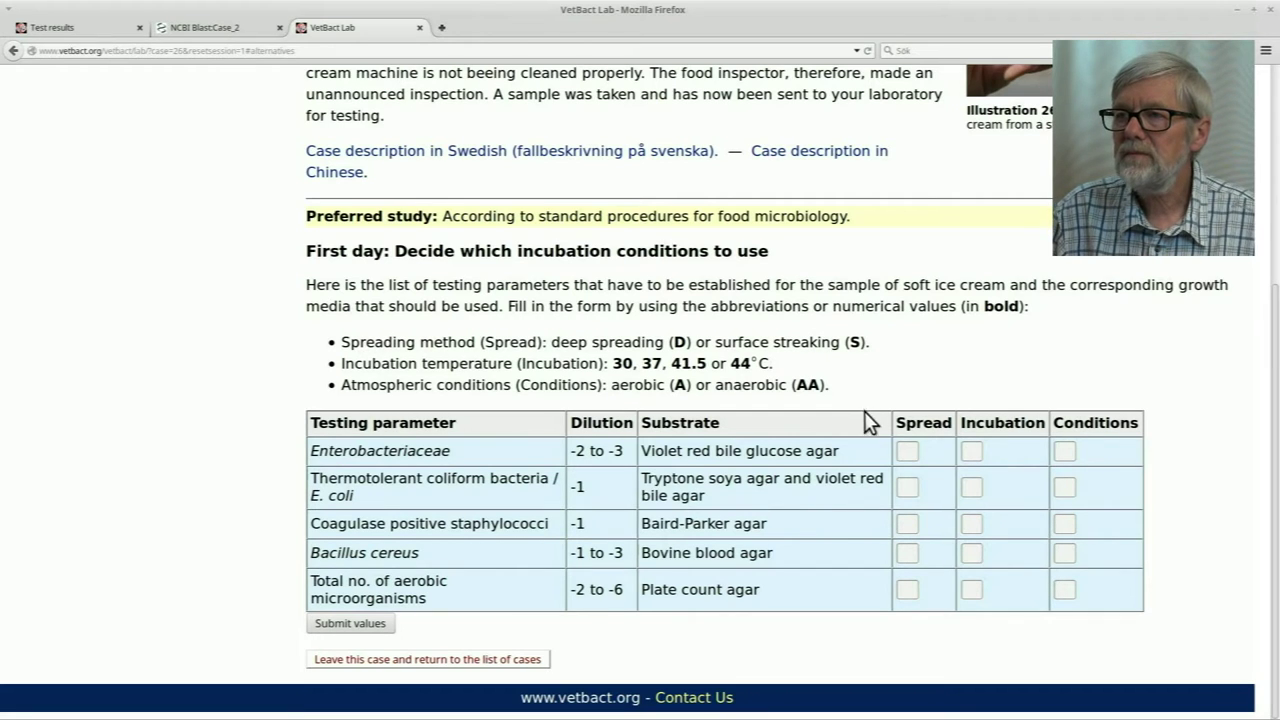
- Set the spreading method to d for Enterobacteriaceae, thermotolerant coliforms / E. coli and total aerobic microorganisms, and s for coagulase positive staphylococci and Bacillus cereus
click(906, 452)
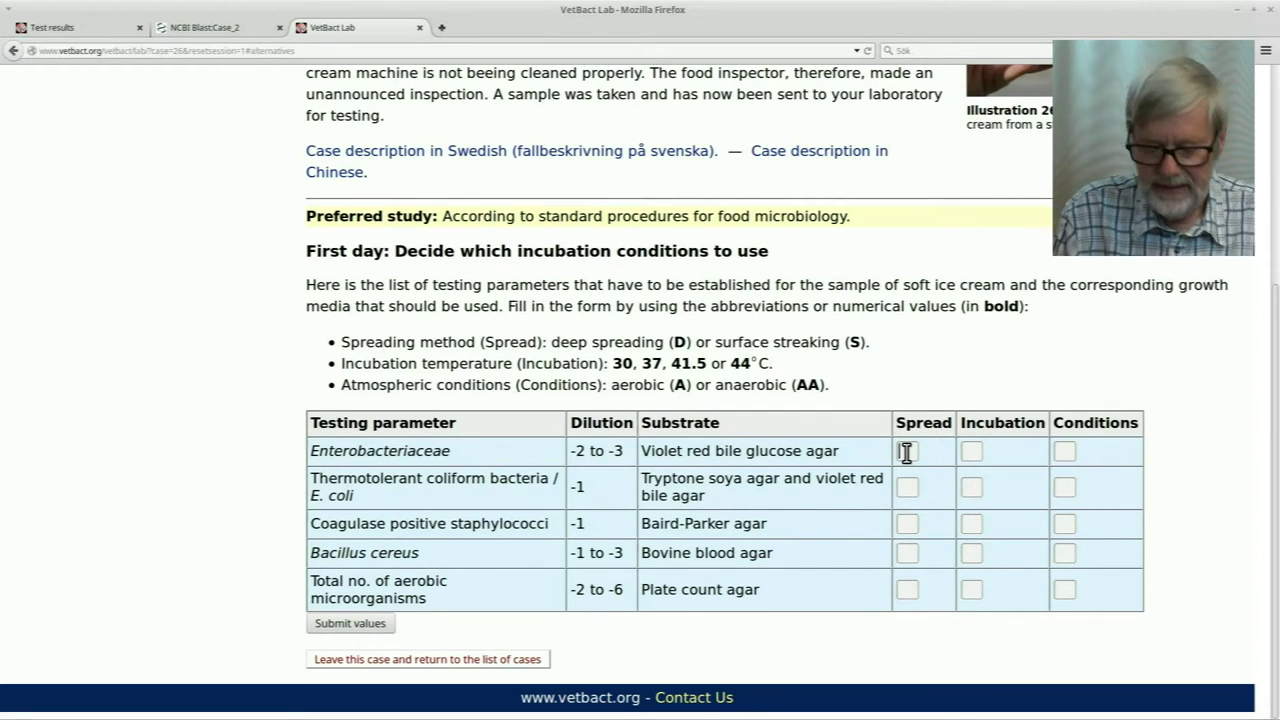
text(d)
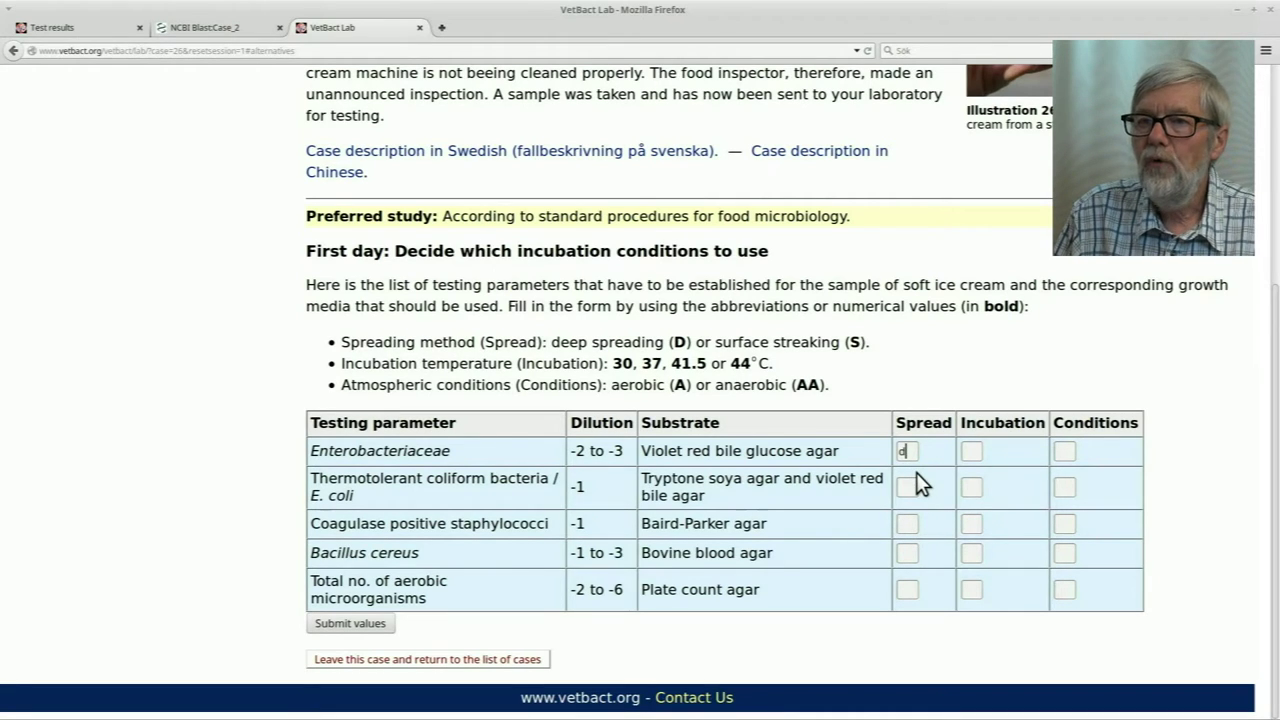
click(910, 485)
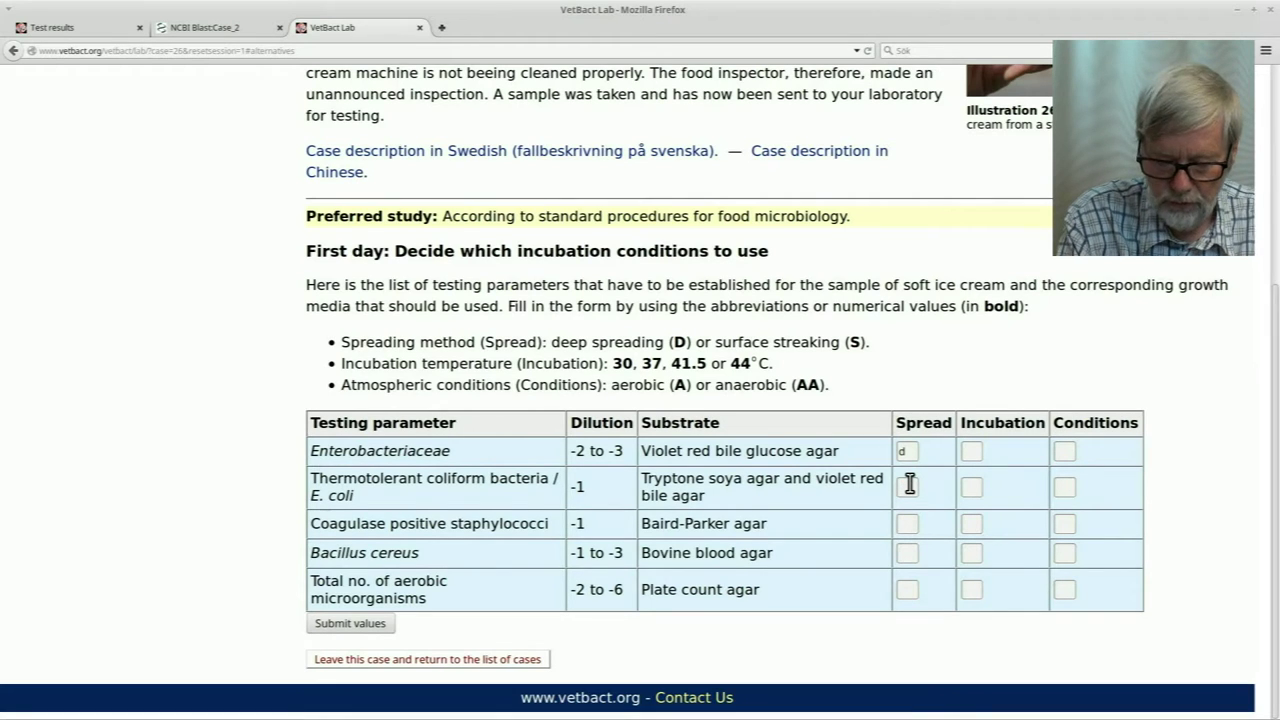
text(d)
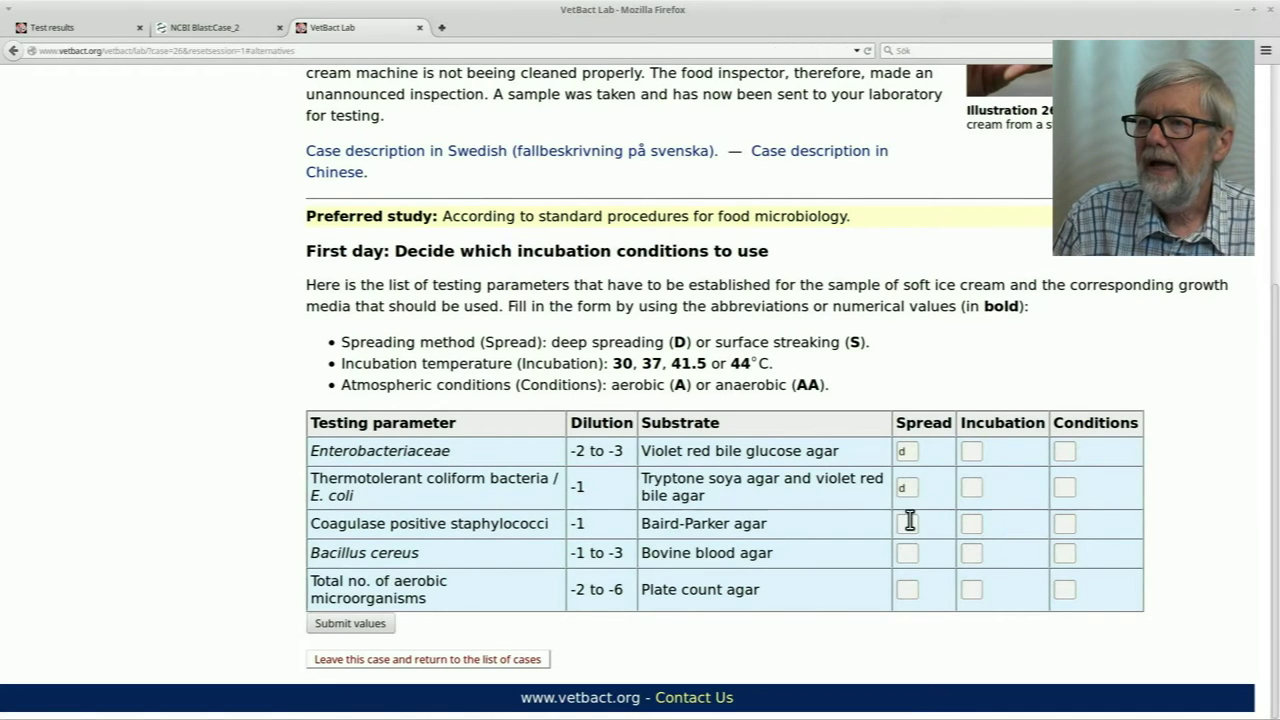
click(908, 522)
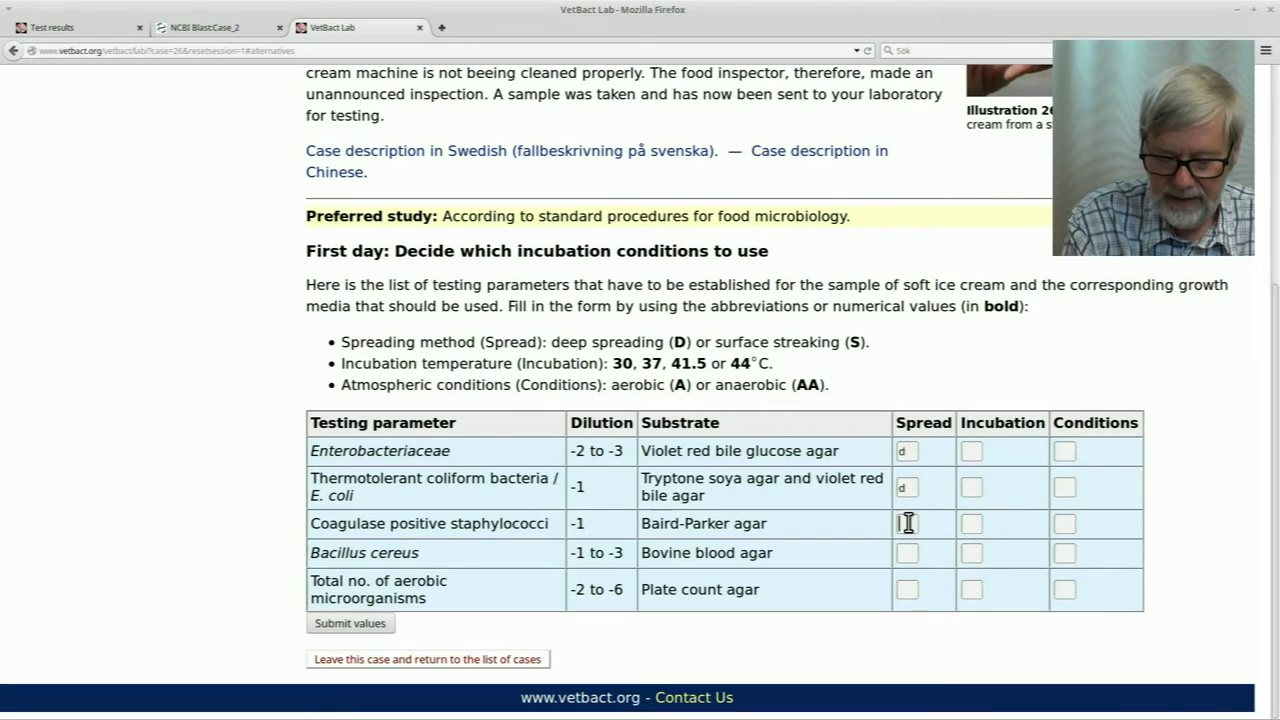
text(s)
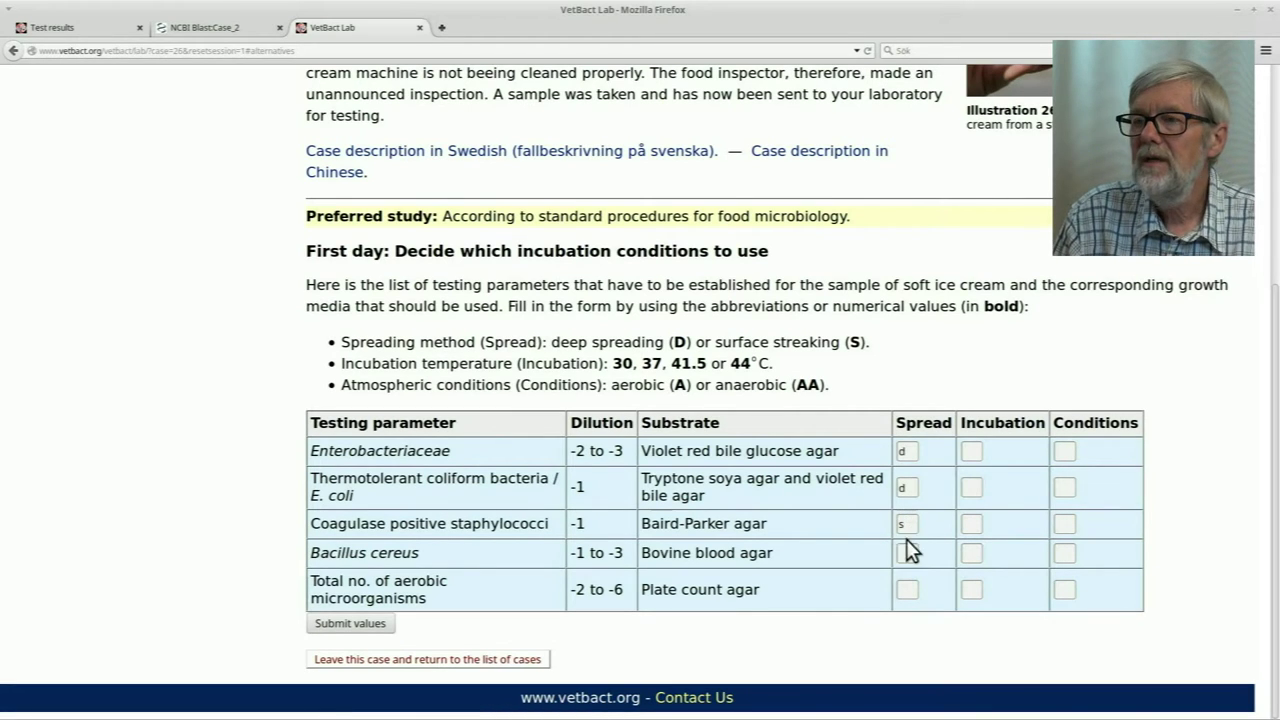
click(908, 552)
text(s)
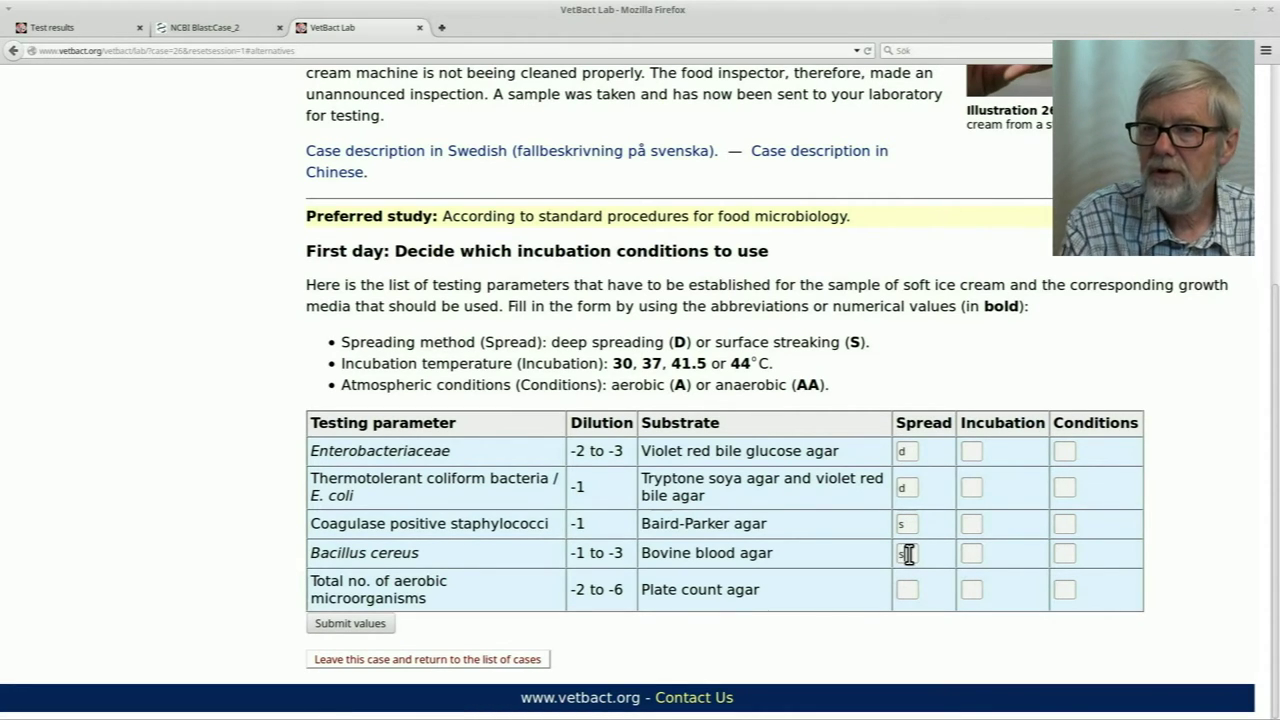
click(910, 589)
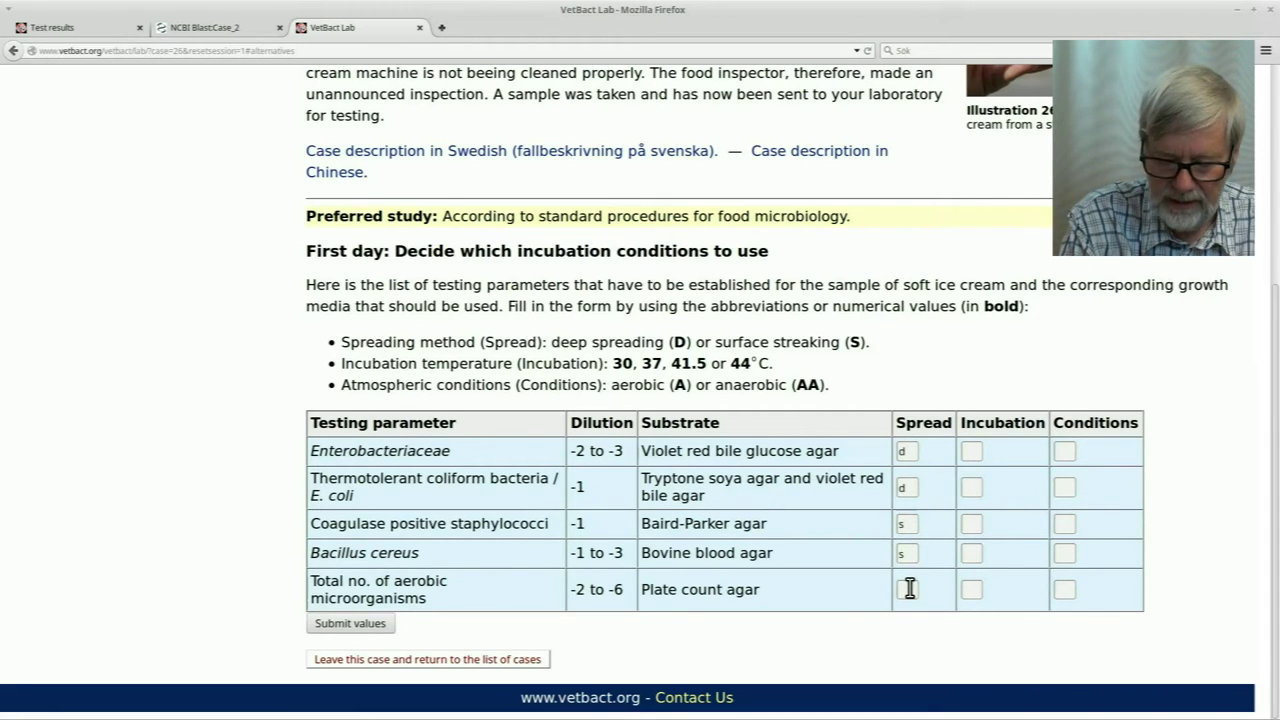
text(d)
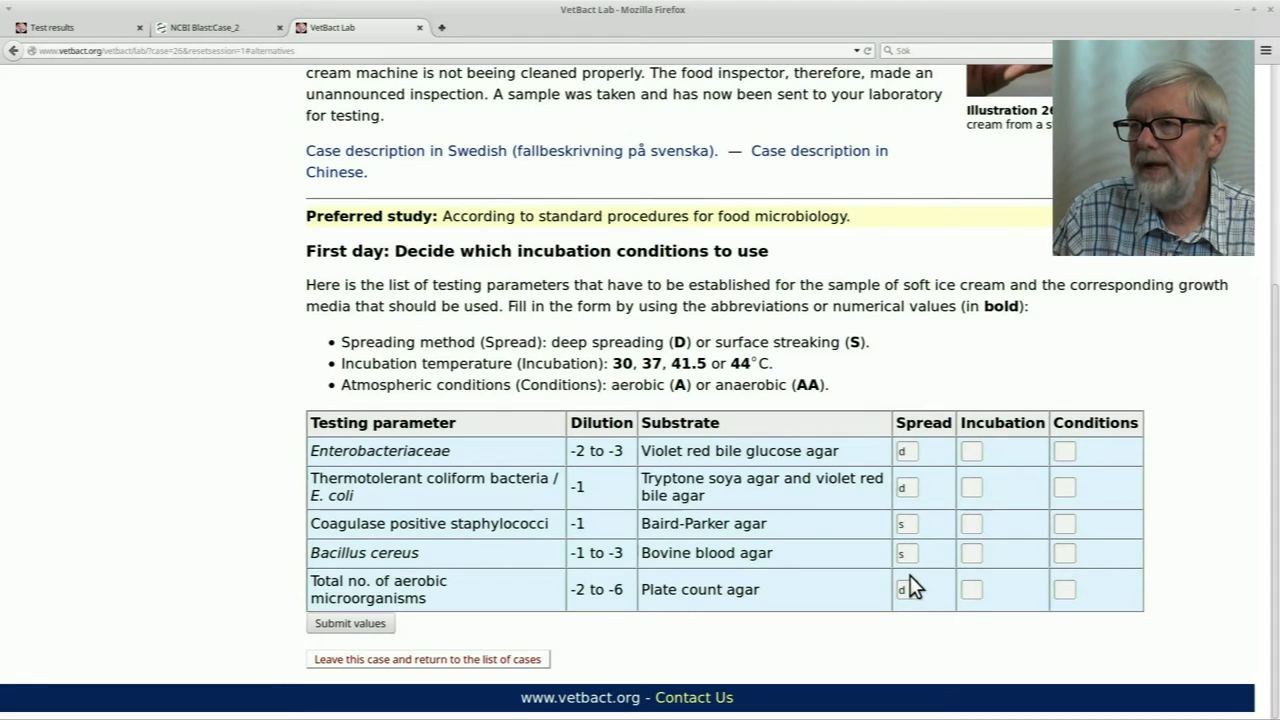
- Set incubation to 37 for Enterobacteriaceae and coagulase positive staphylococci, 44 for thermotolerant coliforms / E. coli, and 30 for Bacillus cereus and total aerobic microorganisms
click(976, 453)
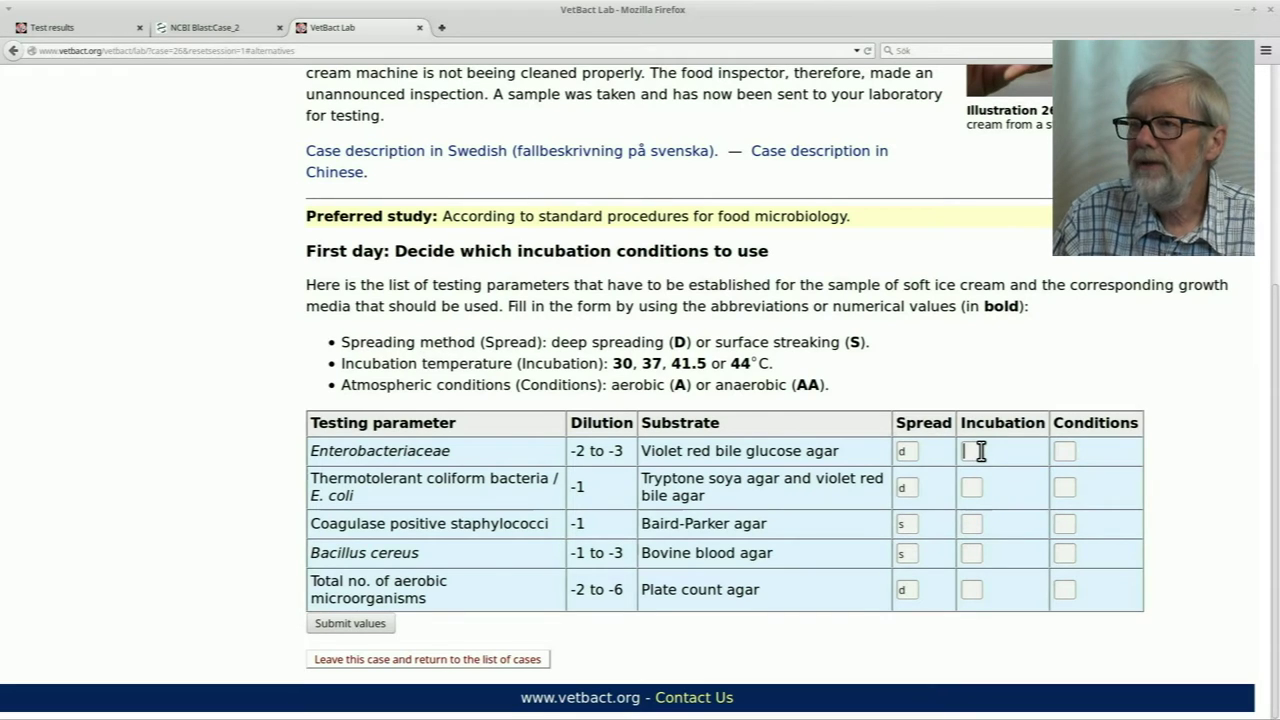
text(37)
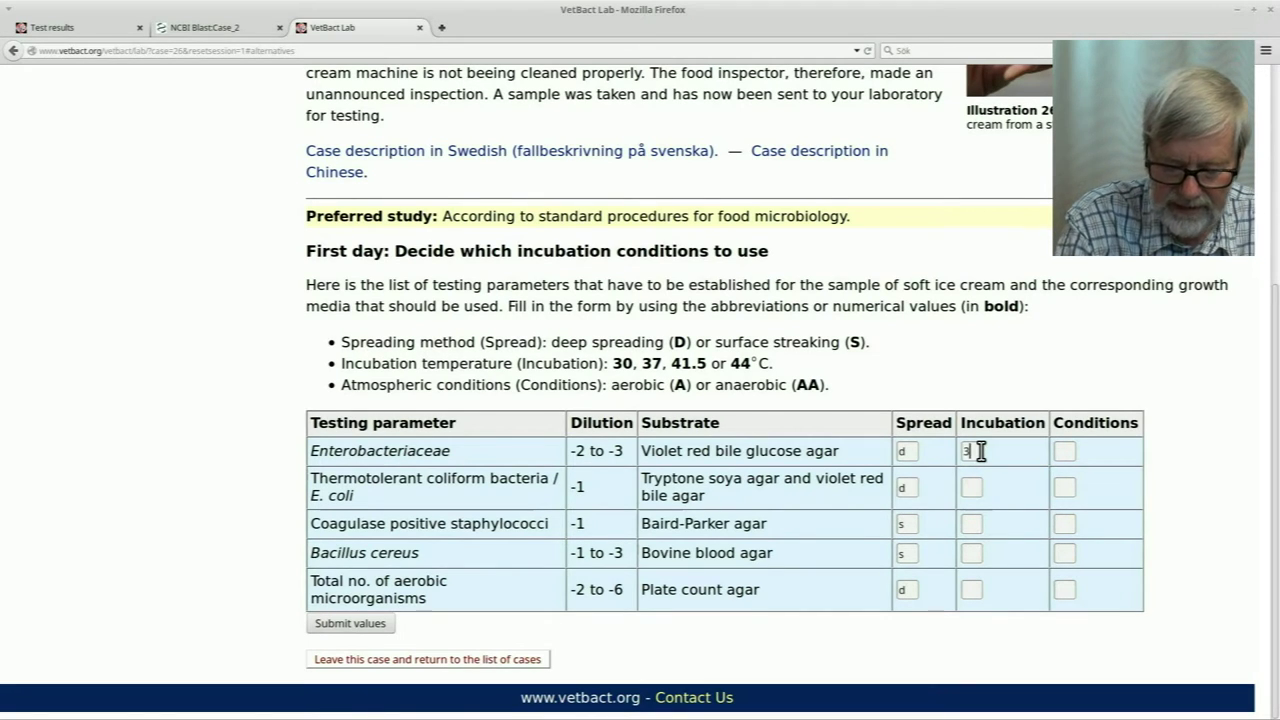
click(972, 485)
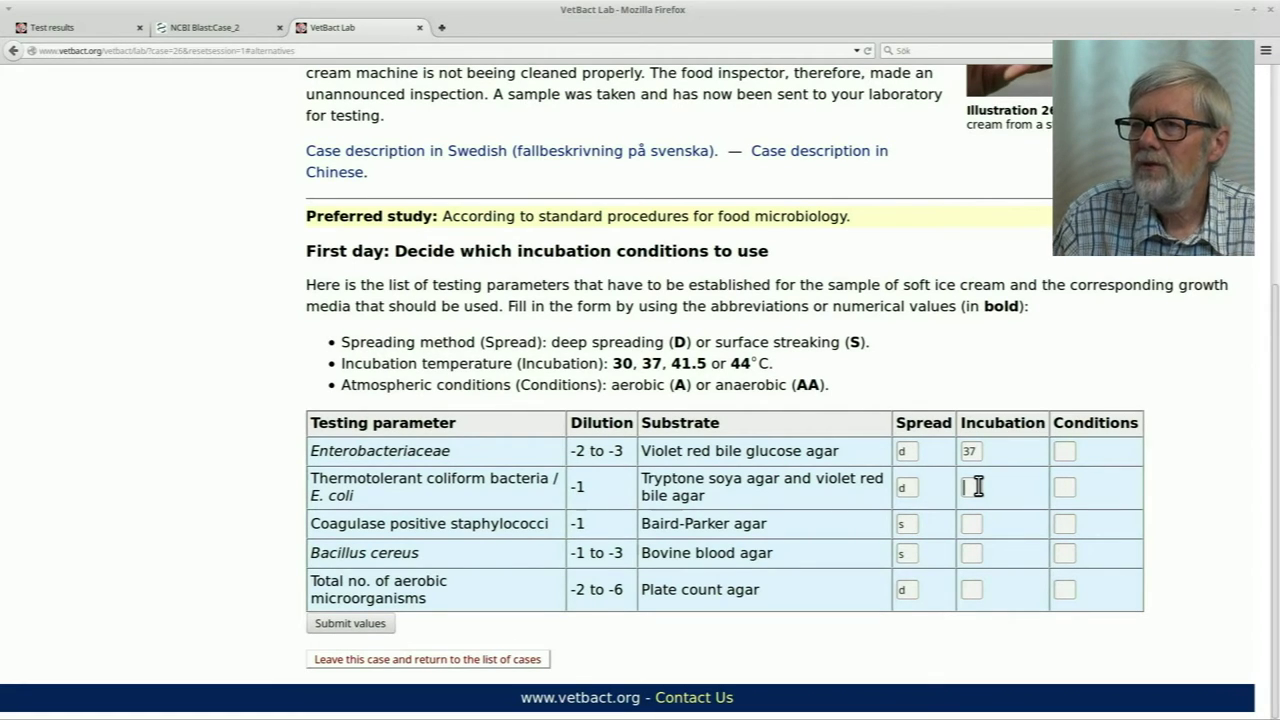
text(44)
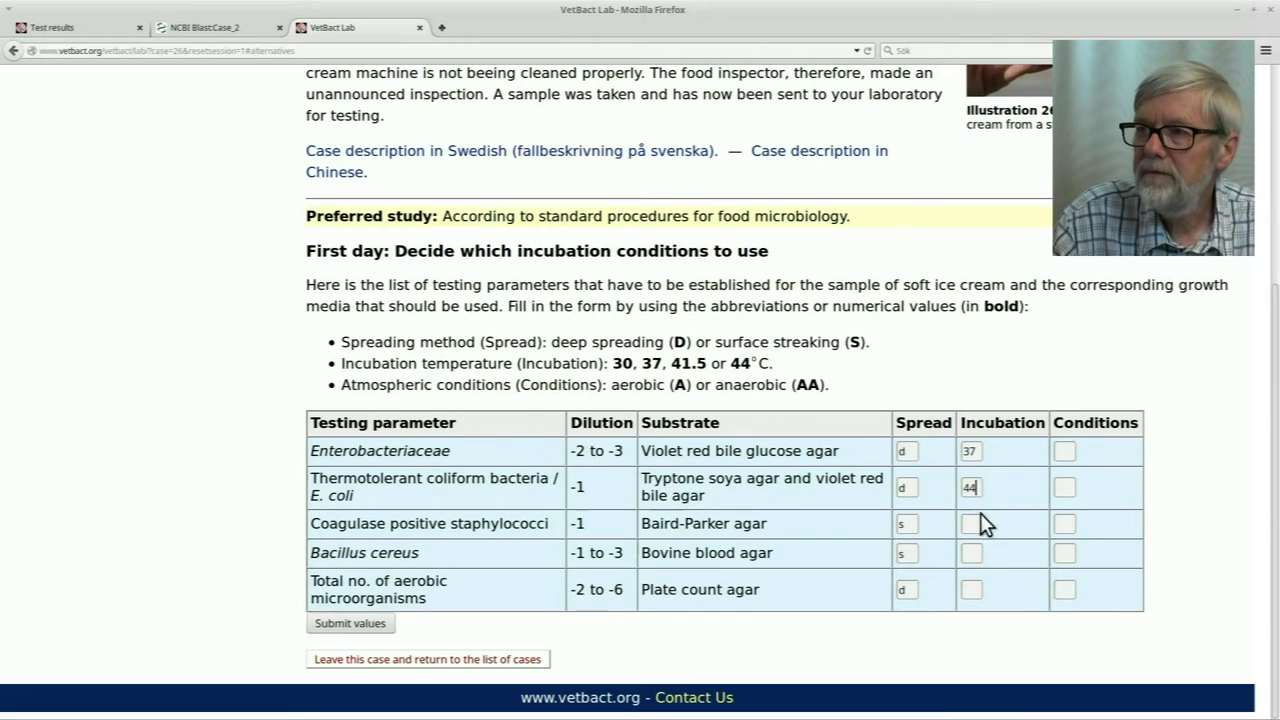
click(982, 526)
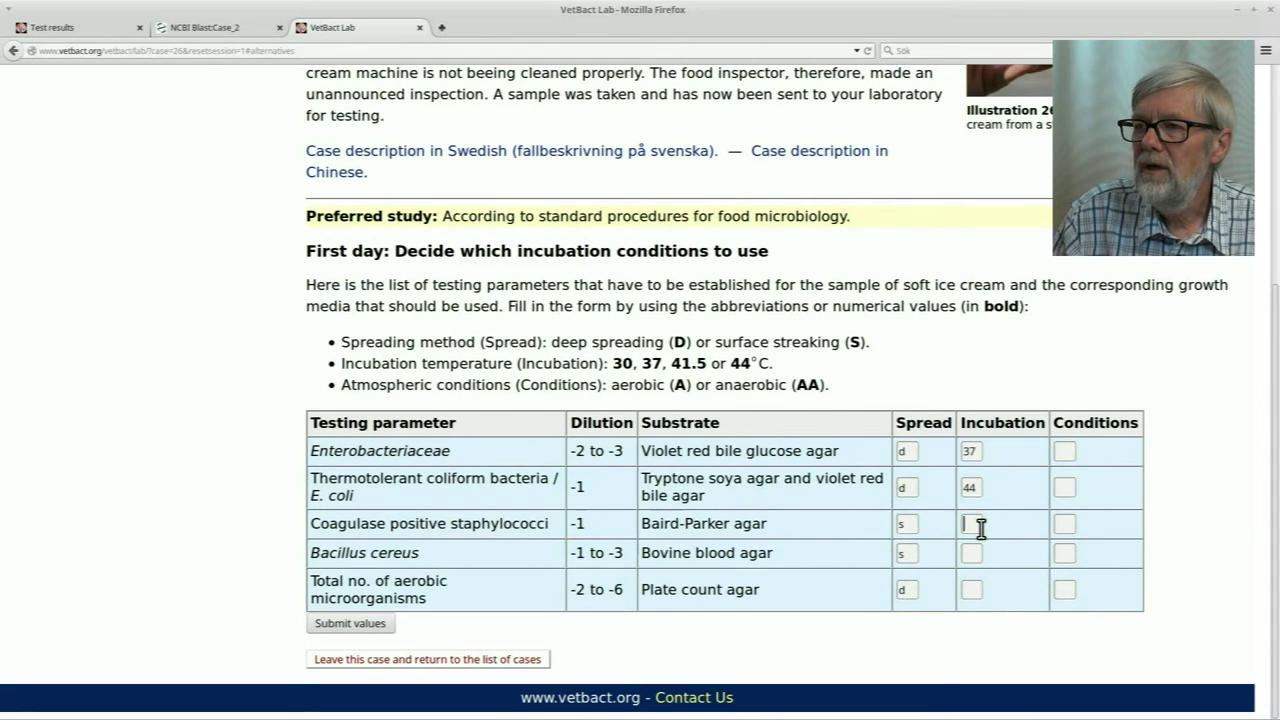
text(3)
text(7)
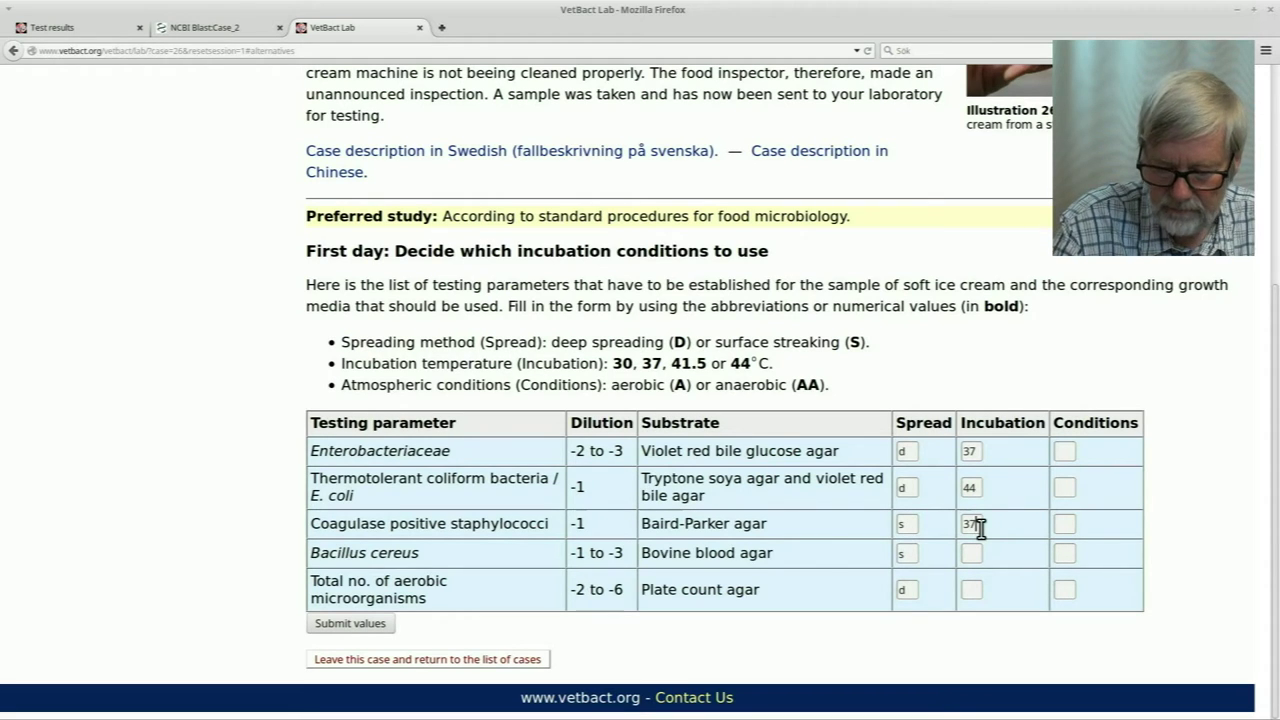
click(980, 555)
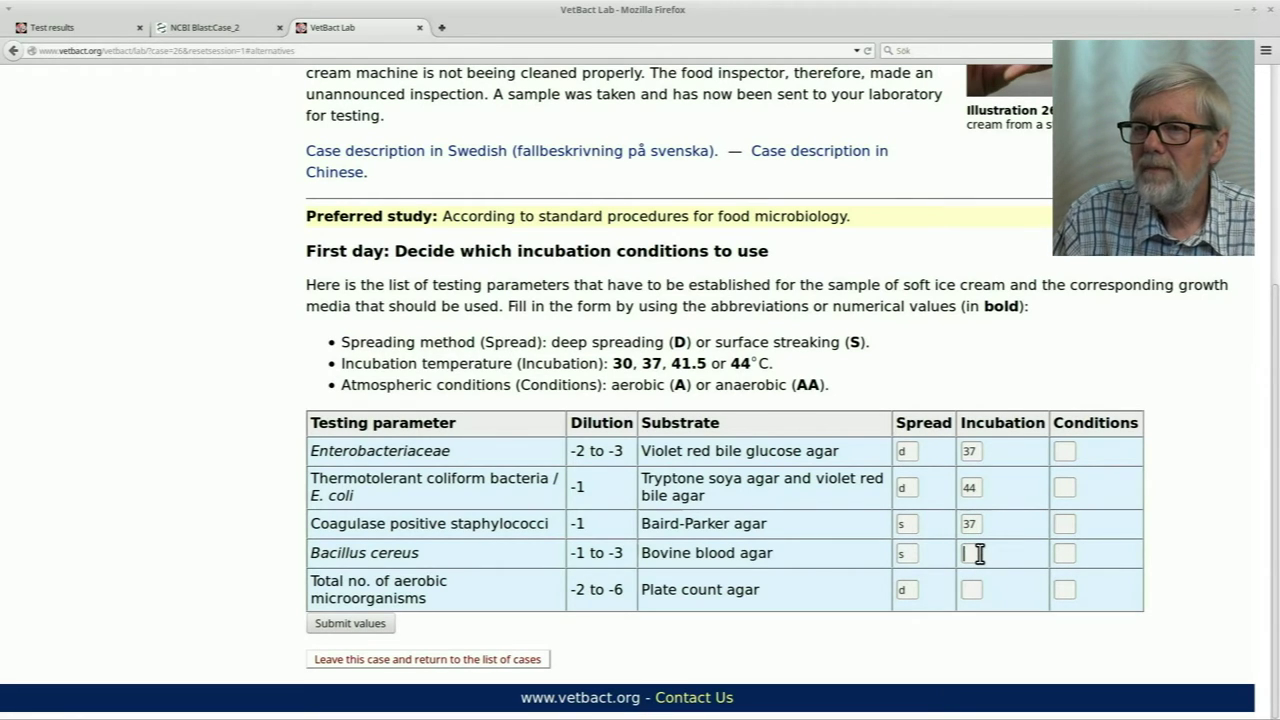
text(30)
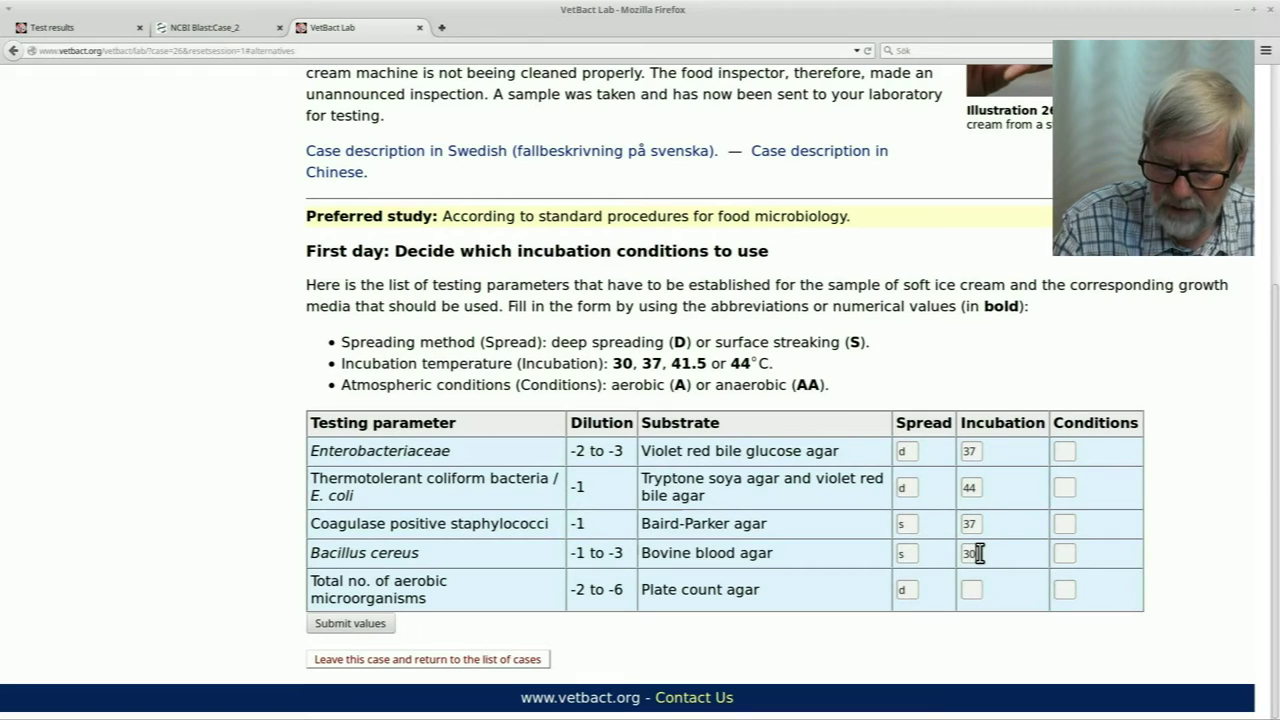
click(968, 588)
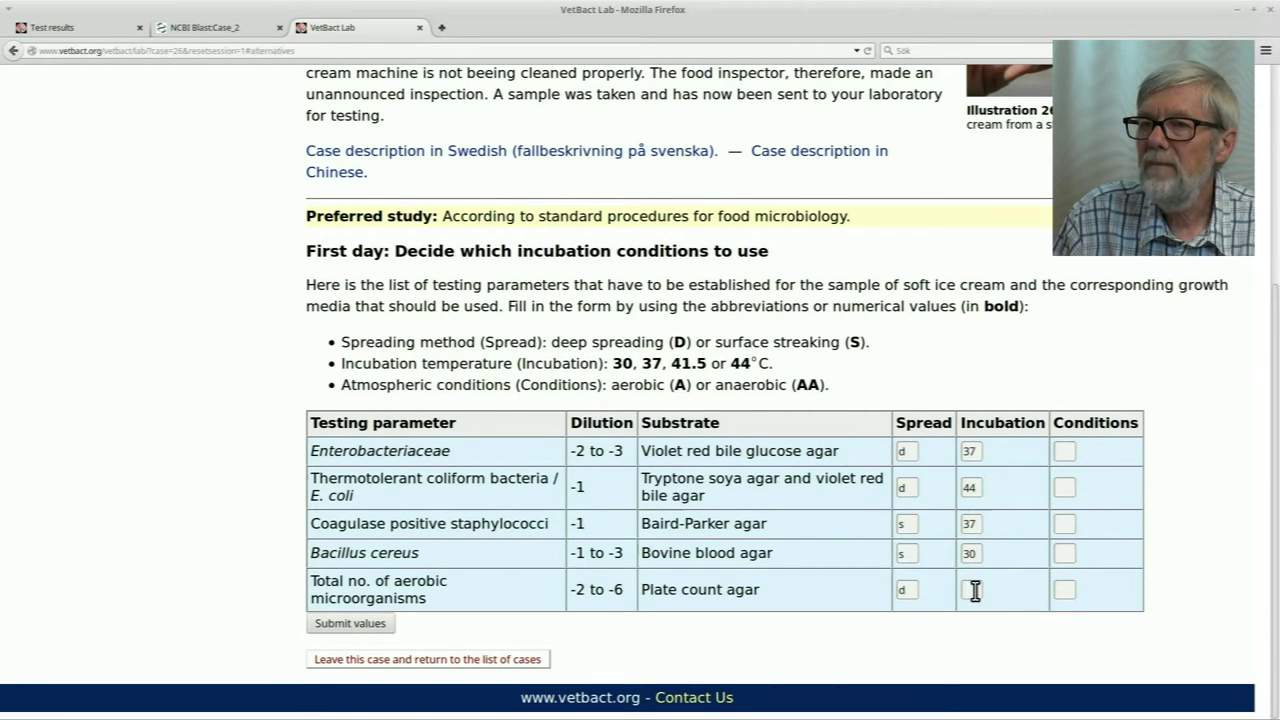
text(30)
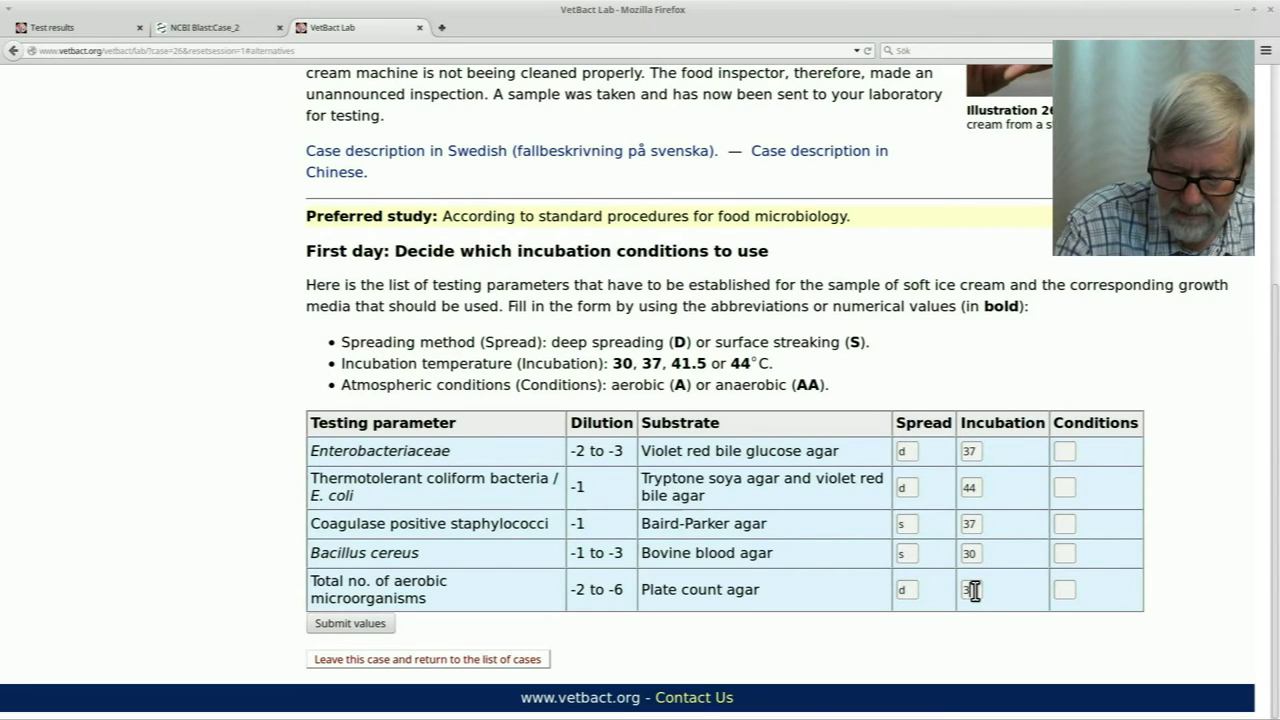
- Set the atmospheric conditions to a (aerobic) for all five testing parameters and submit the values
click(1066, 451)
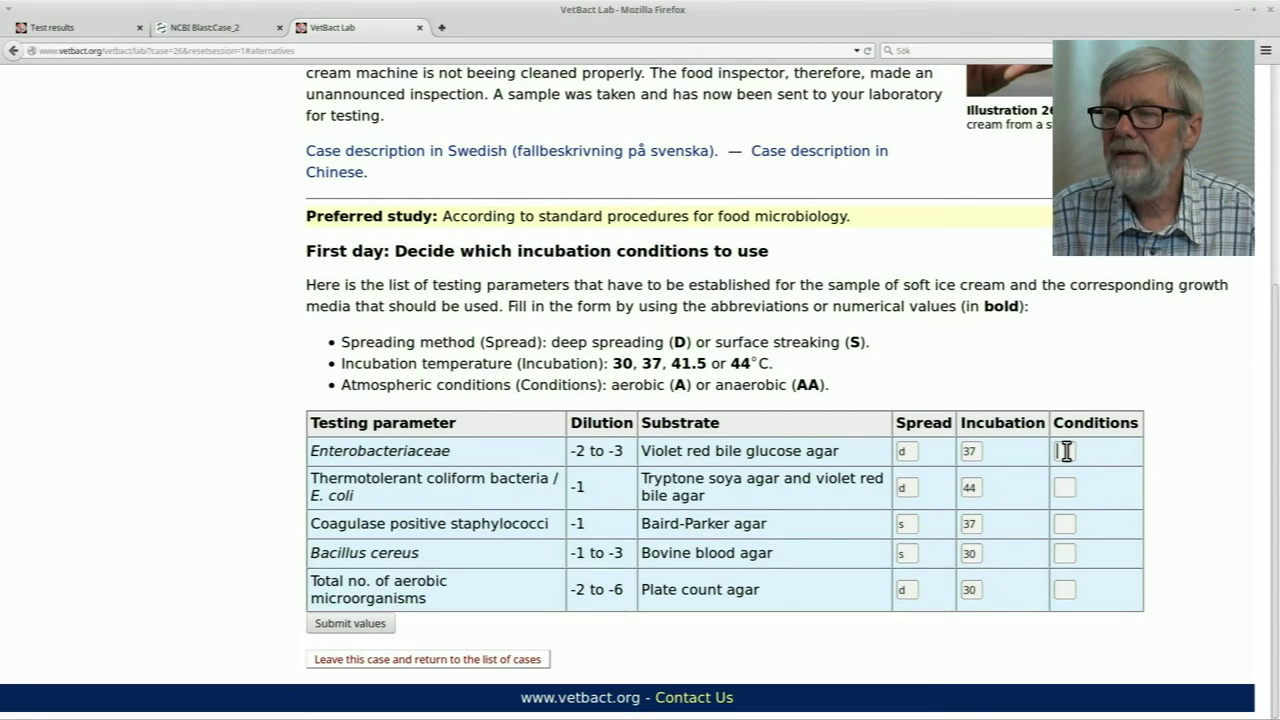
text(a)
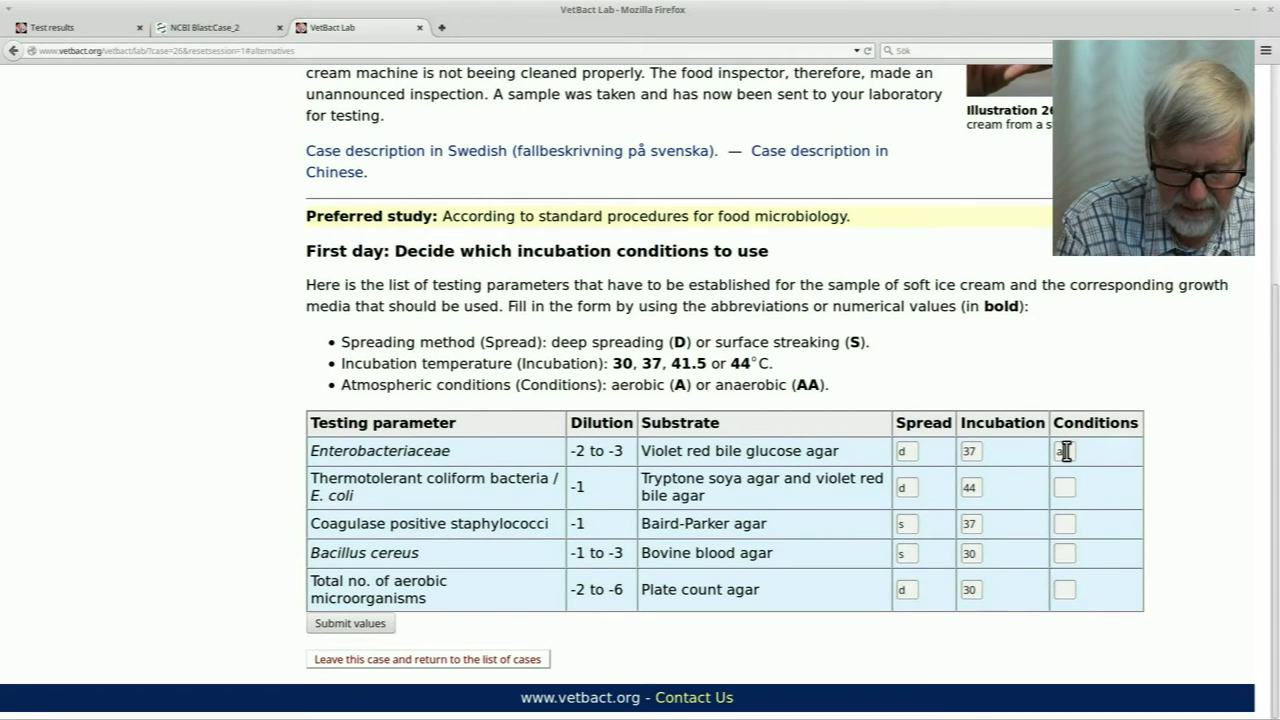
click(1072, 483)
text(a)
click(1073, 522)
text(a)
click(1064, 552)
text(a)
click(1065, 588)
text(a)
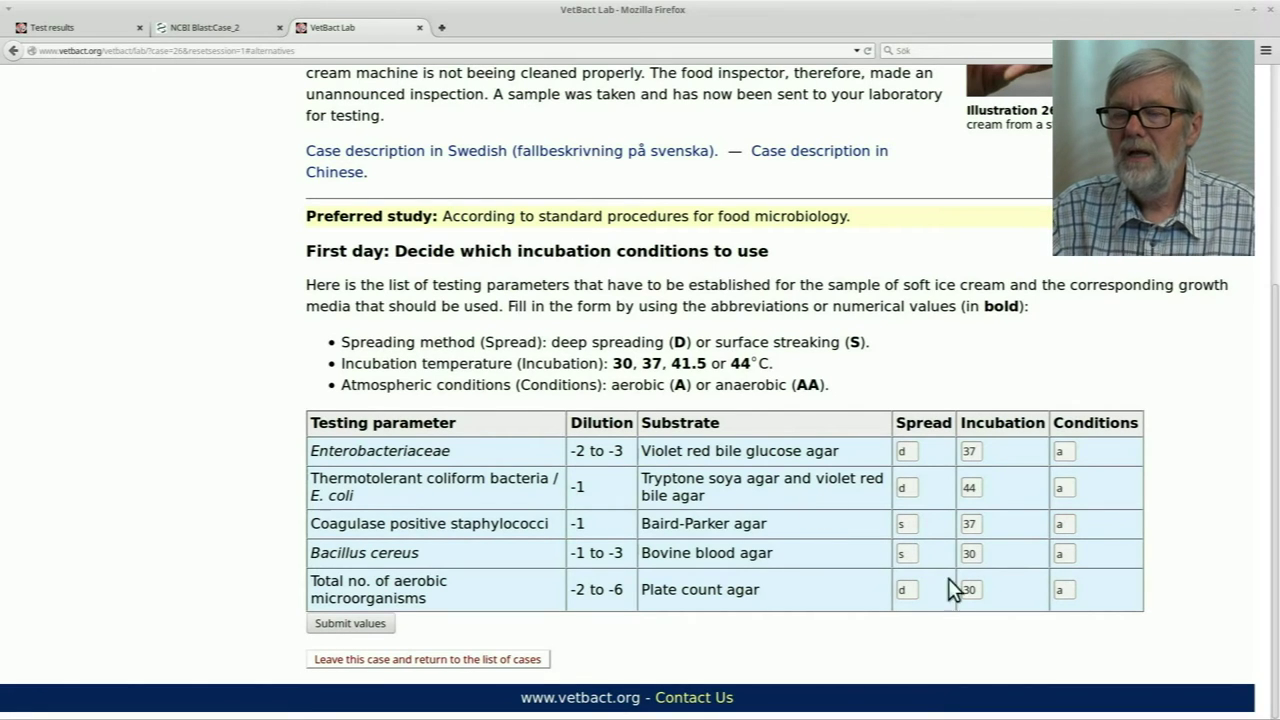
click(354, 620)
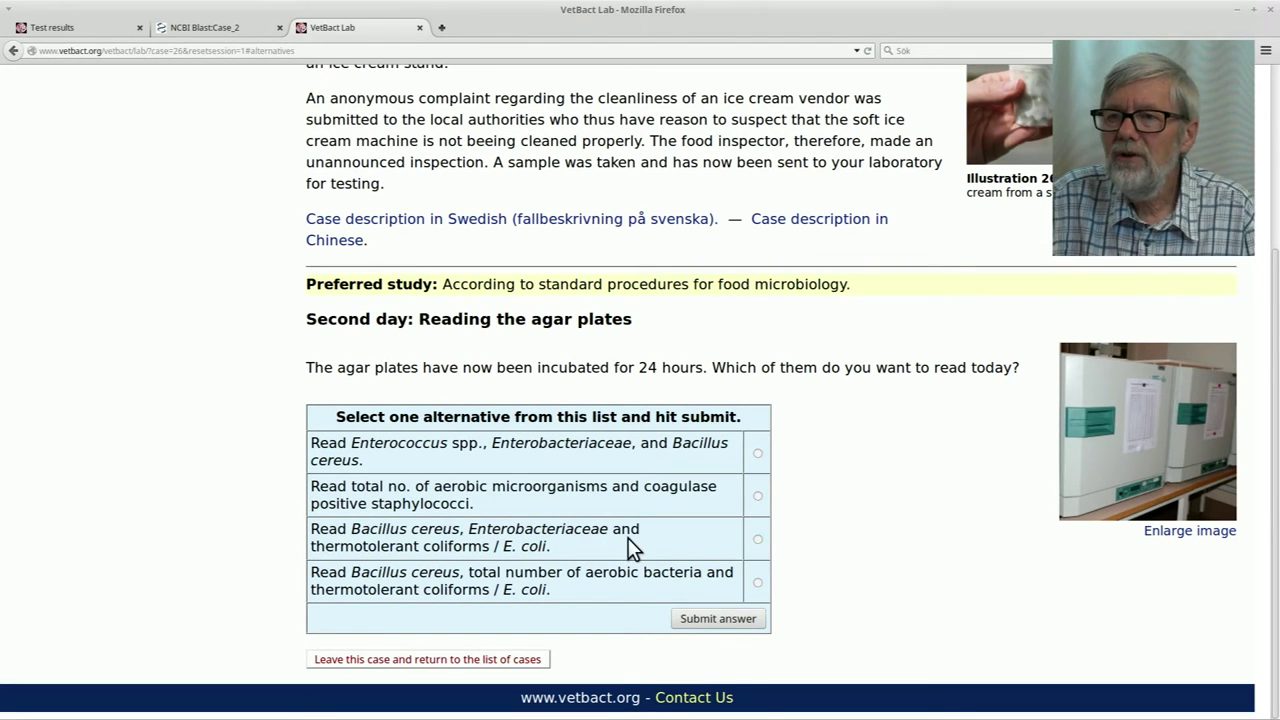
- Submit reading Bacillus cereus, Enterobacteriaceae and thermotolerant coliforms / E. coli as the second-day choice, and take the plates out of the incubator
click(758, 539)
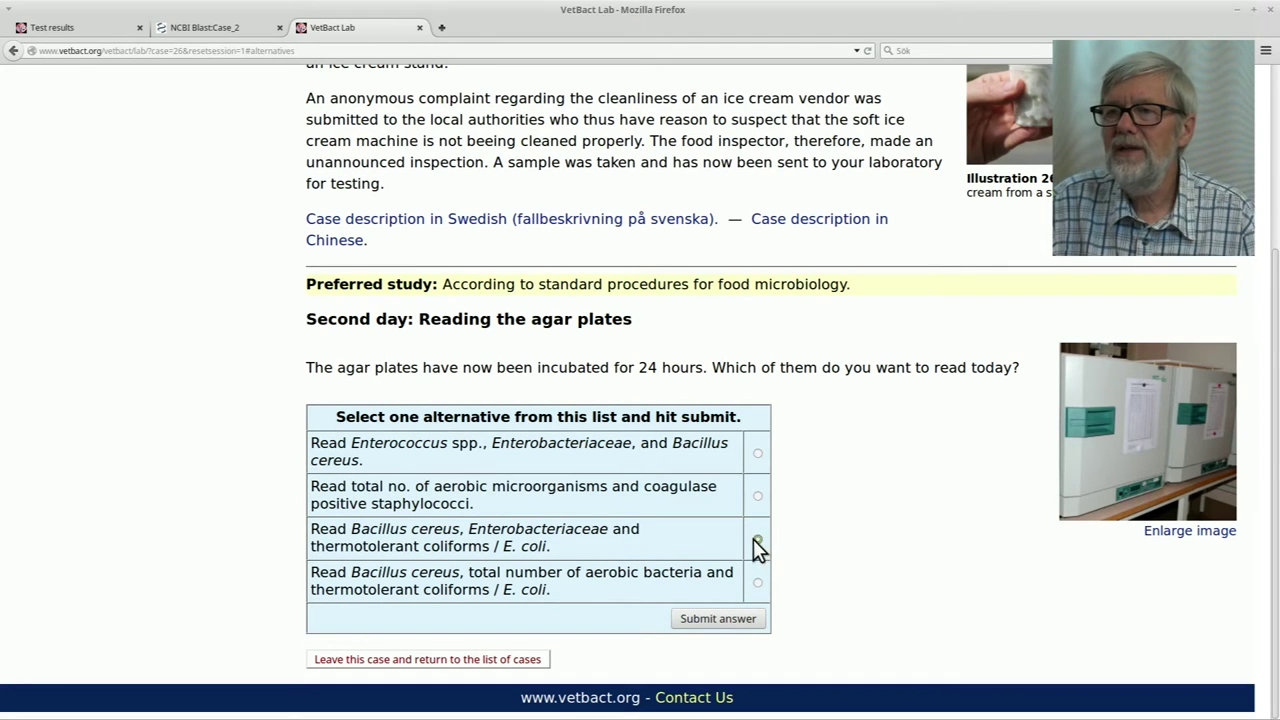
click(712, 619)
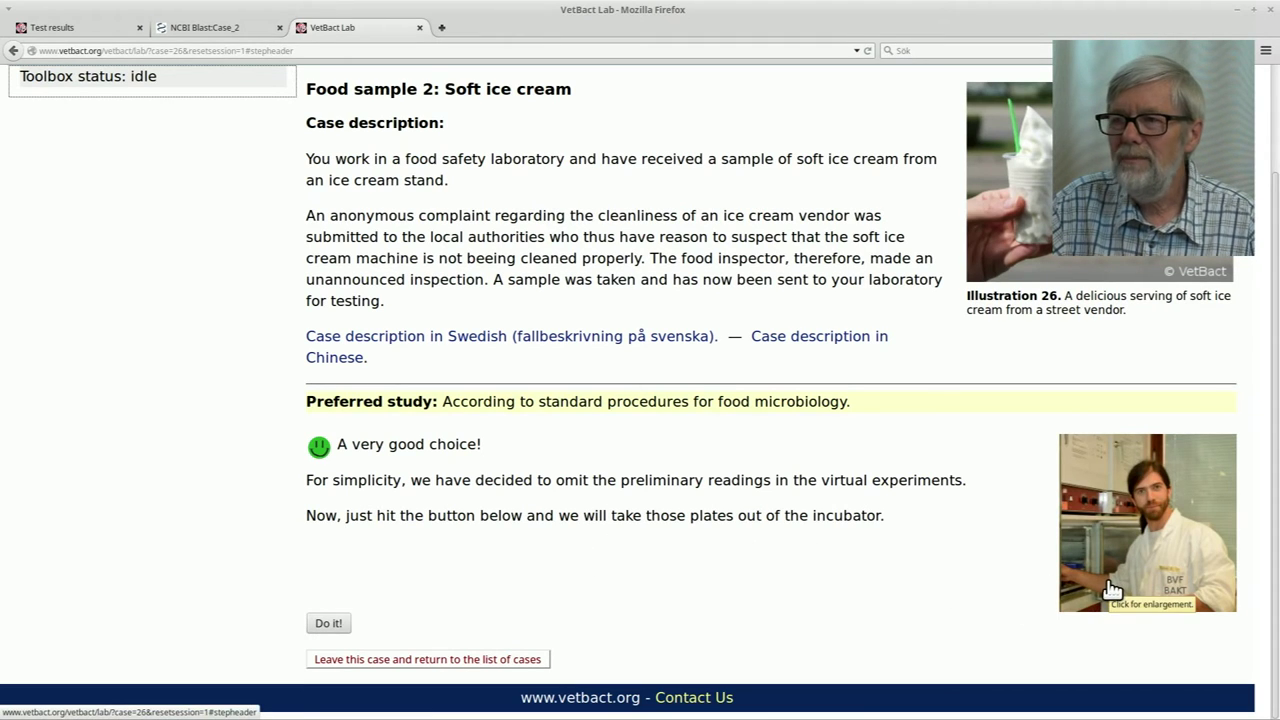
click(322, 621)
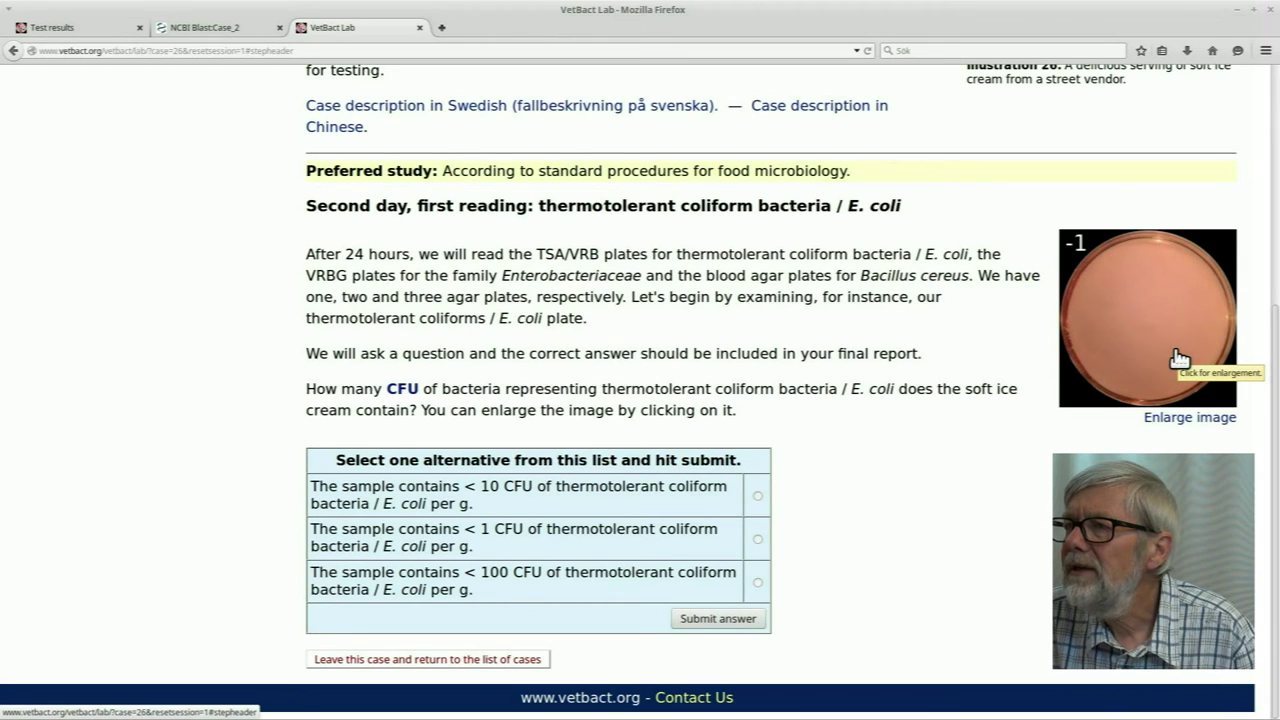
- Using the enlarged -1 plate image, submit < 10 CFU of thermotolerant coliform bacteria / E. coli per g and proceed to the Enterobacteriaceae plates
click(1180, 358)
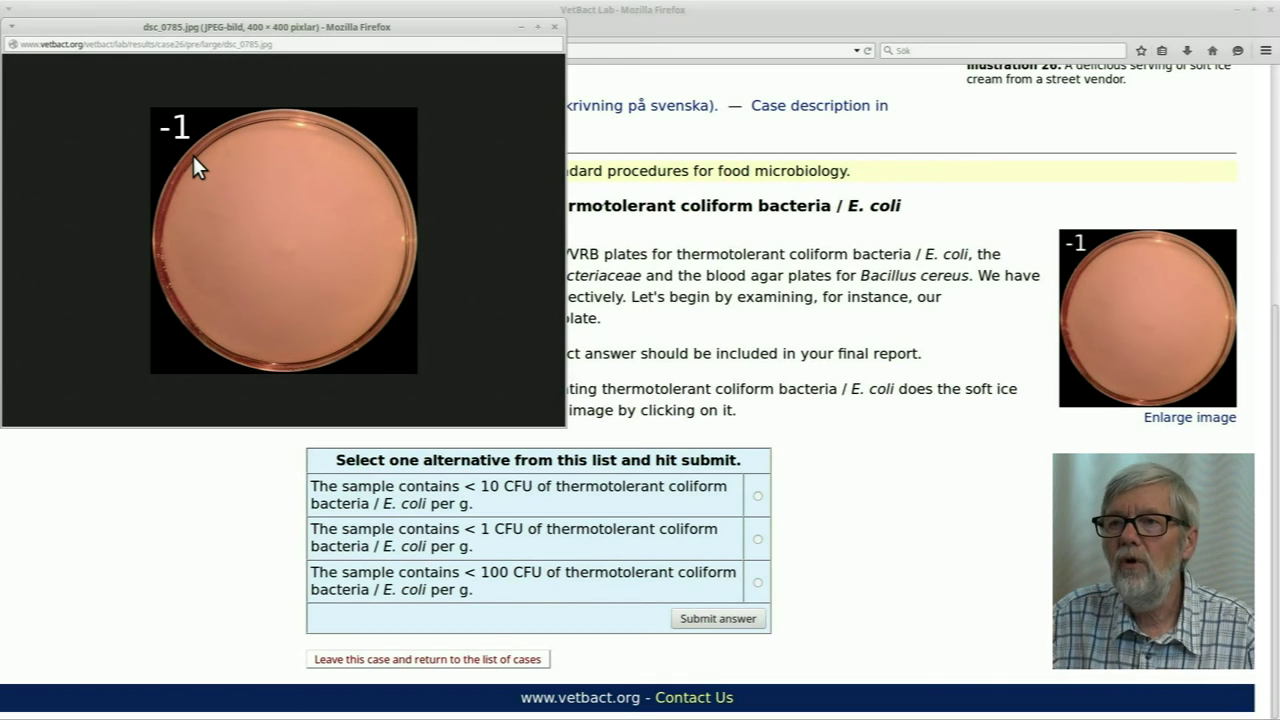
click(758, 497)
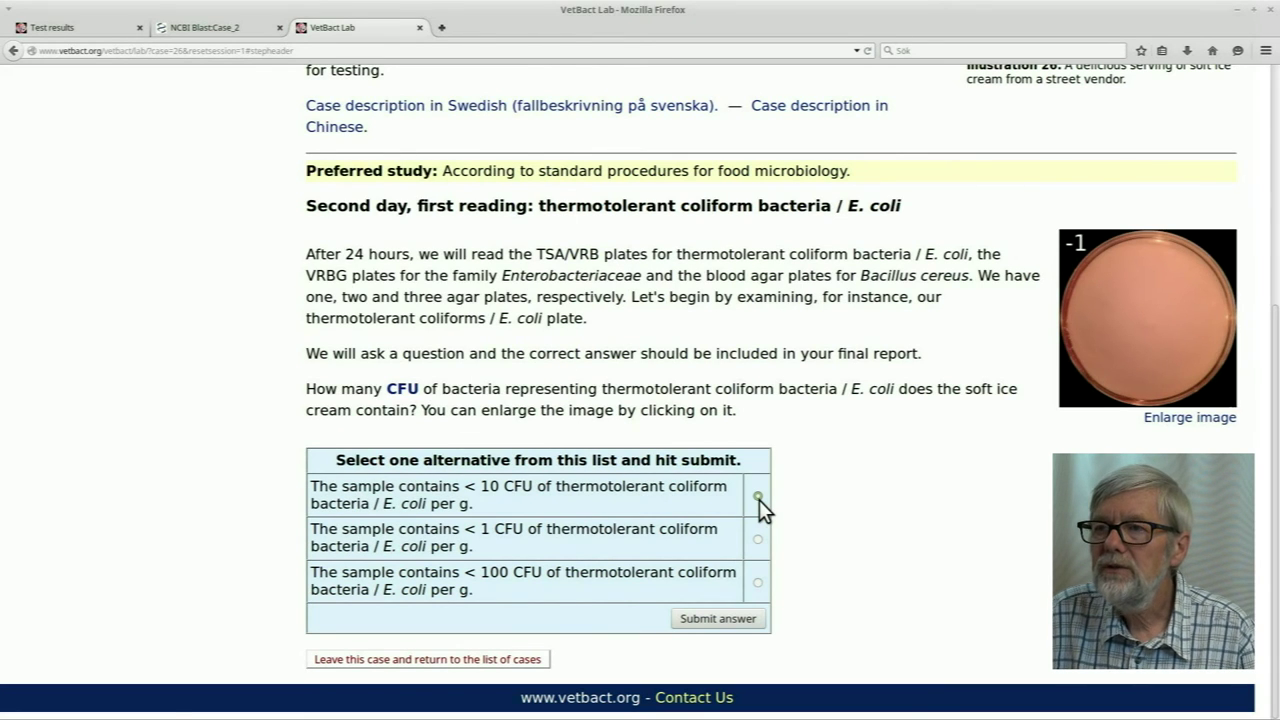
click(717, 619)
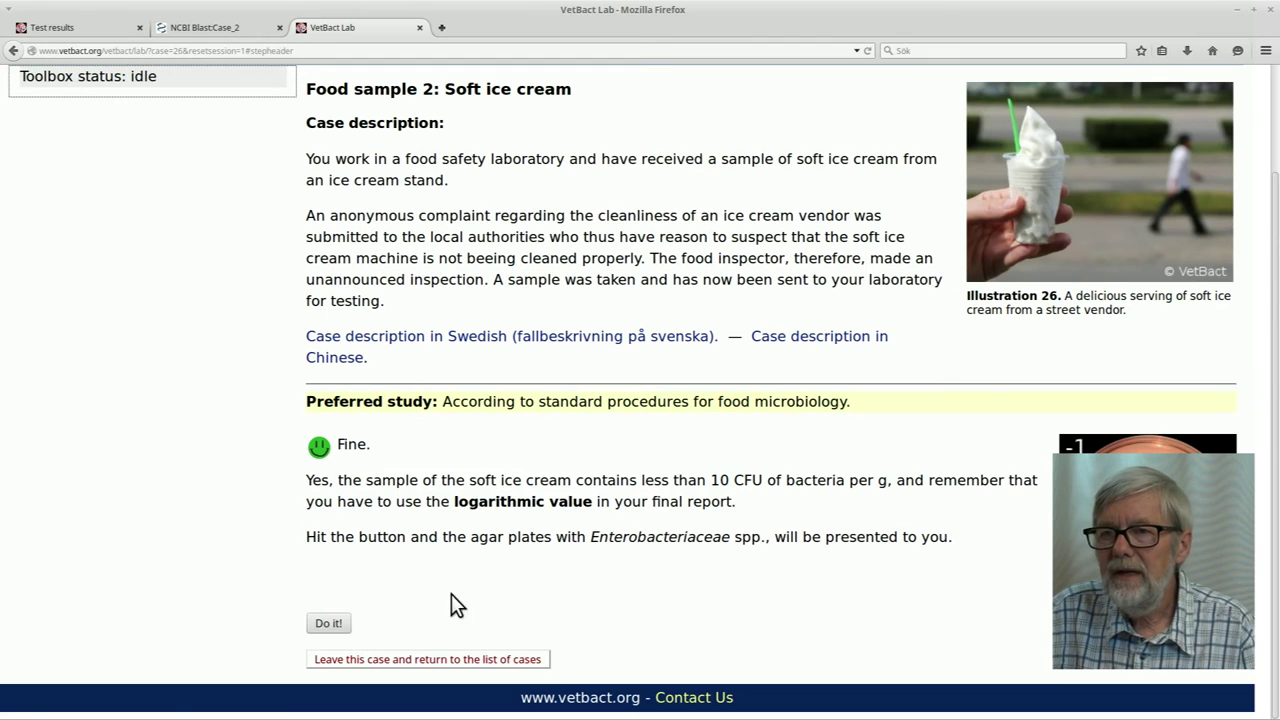
click(328, 623)
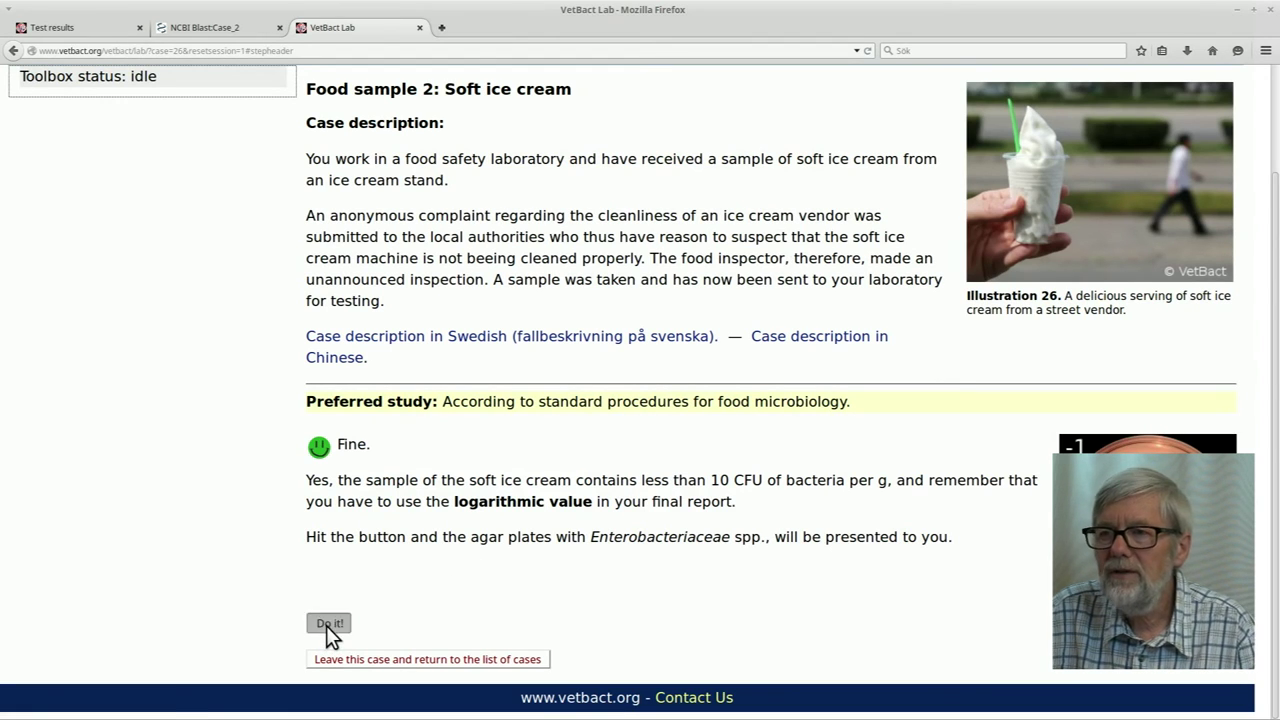